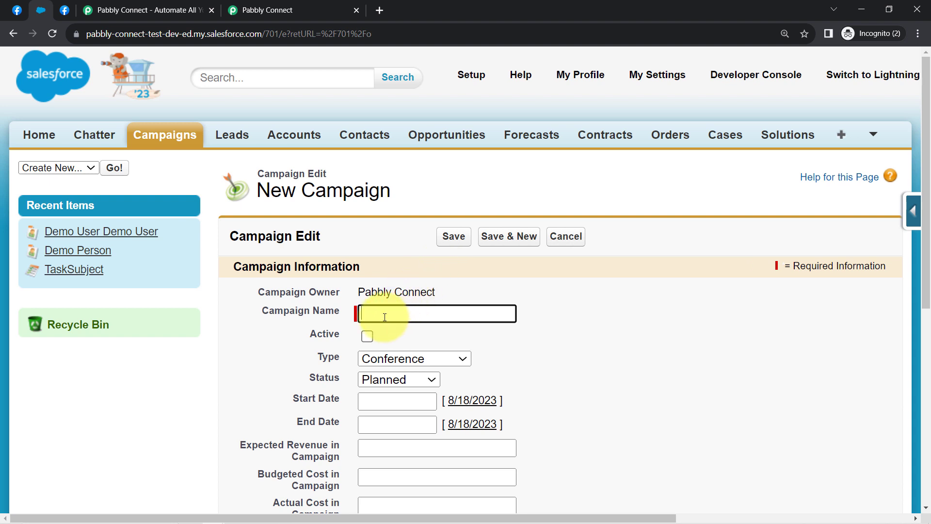
# Name the new campaign "Facebook Ad Campaign" and set its type to Advertisement and status to Planned
pyautogui.write('Facebook Ad Campaign')
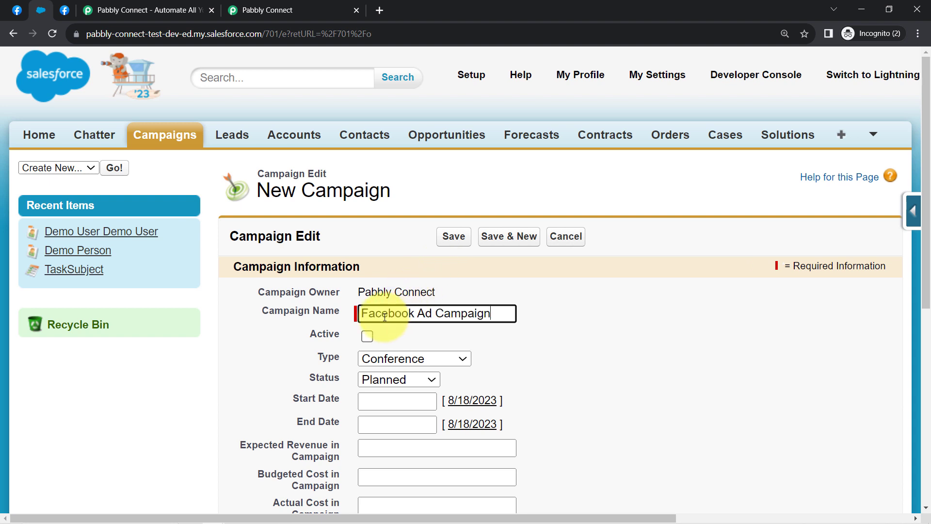
pyautogui.scroll(-1, 488, 255)
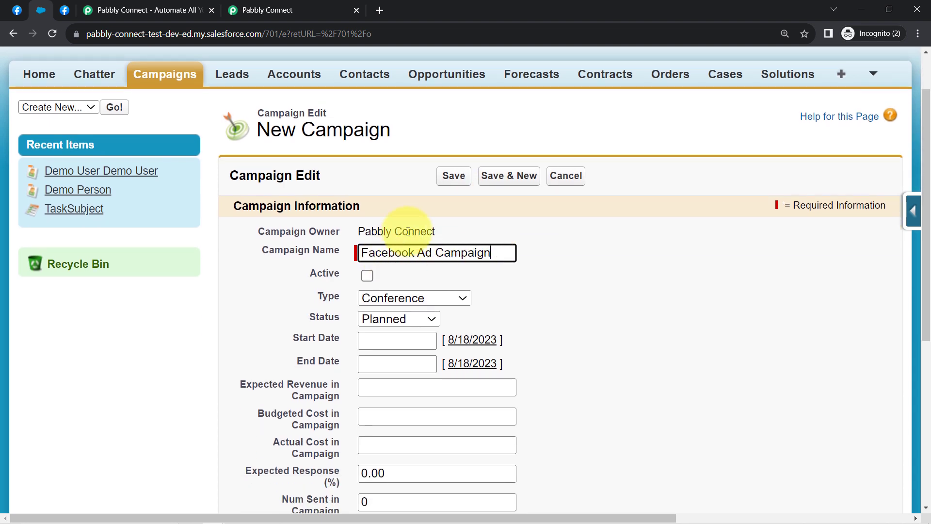
pyautogui.scroll(-2, 408, 231)
pyautogui.click(368, 181)
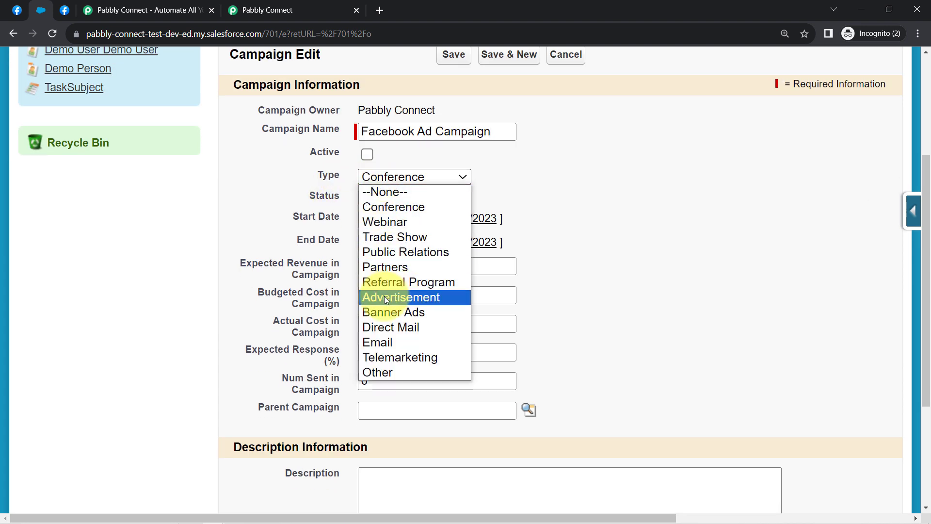
pyautogui.click(384, 296)
pyautogui.click(17, 10)
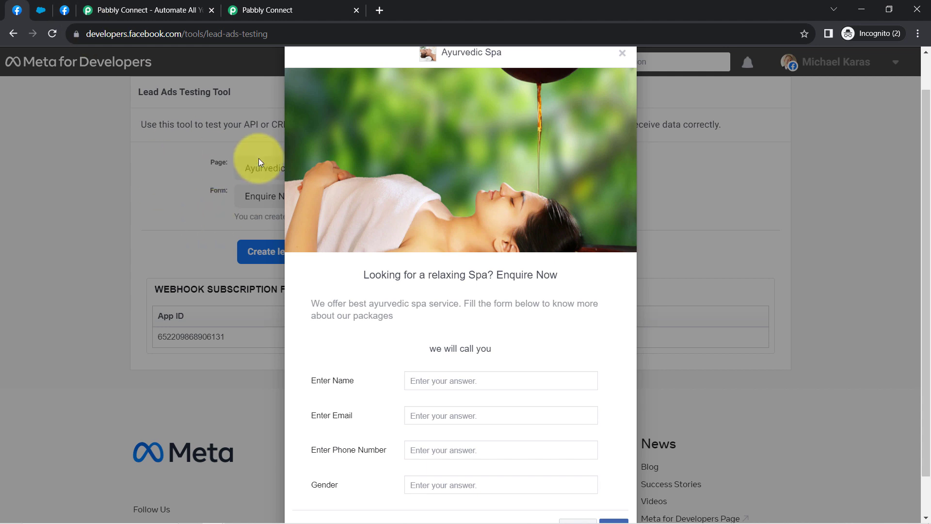
pyautogui.click(45, 12)
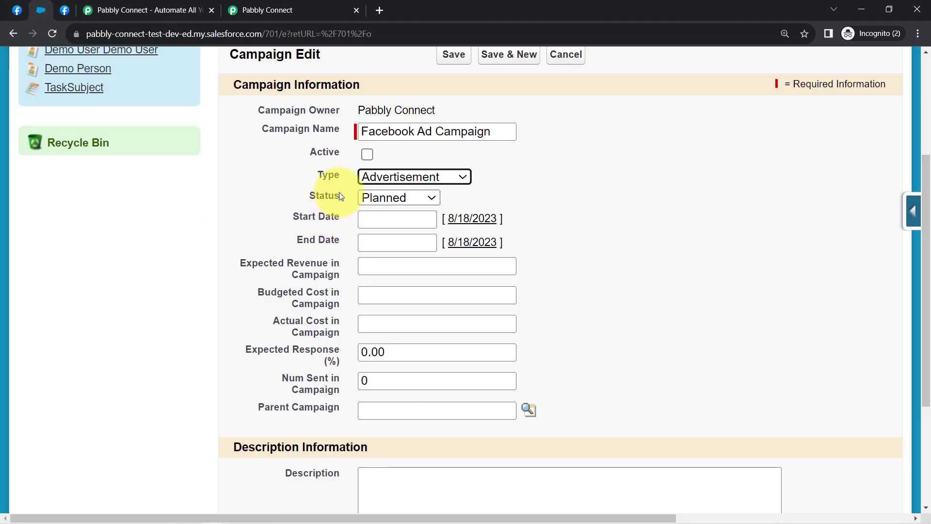
pyautogui.click(371, 199)
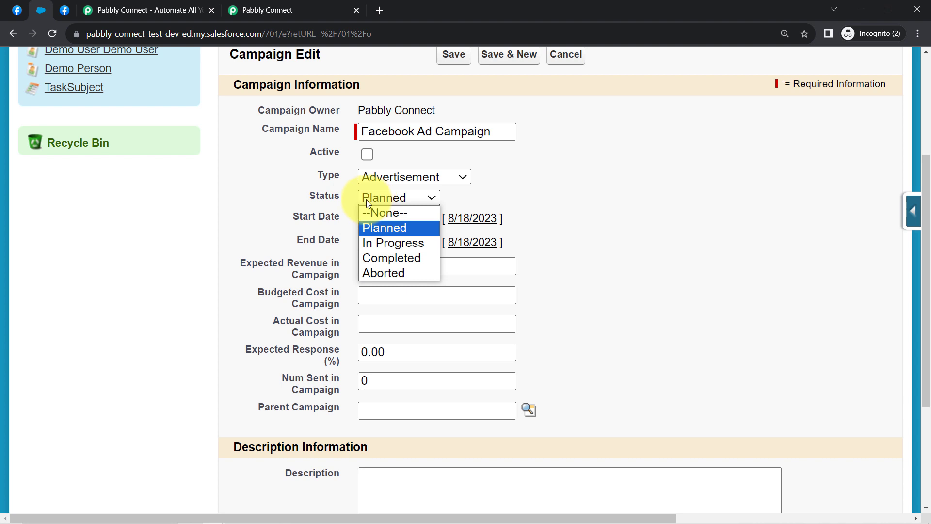
pyautogui.click(371, 228)
# Set the campaign's start date to 8/21/2023 and its end date to 8/31/2023
pyautogui.click(363, 220)
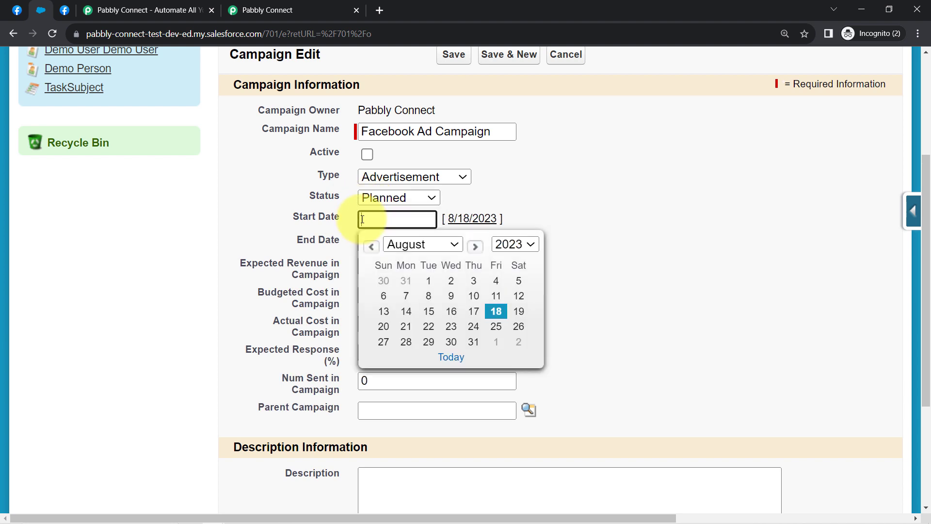
pyautogui.click(406, 329)
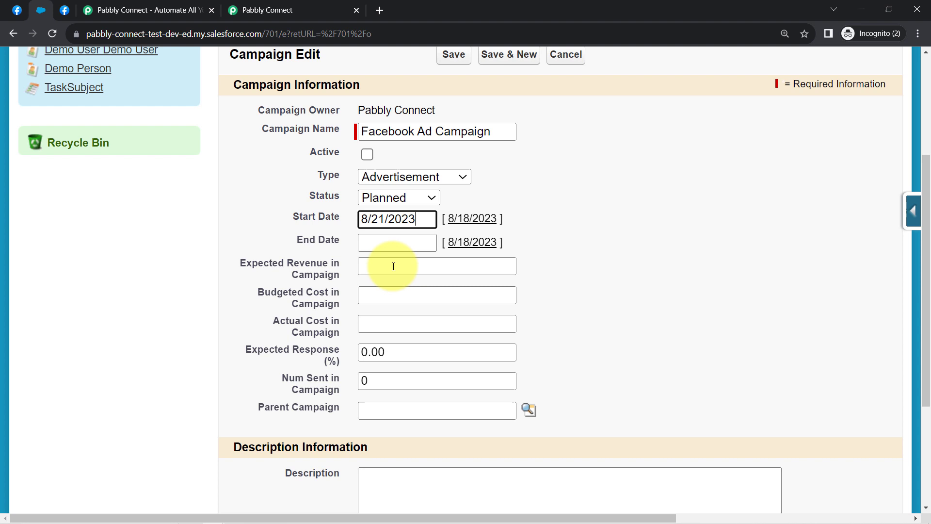
pyautogui.click(374, 245)
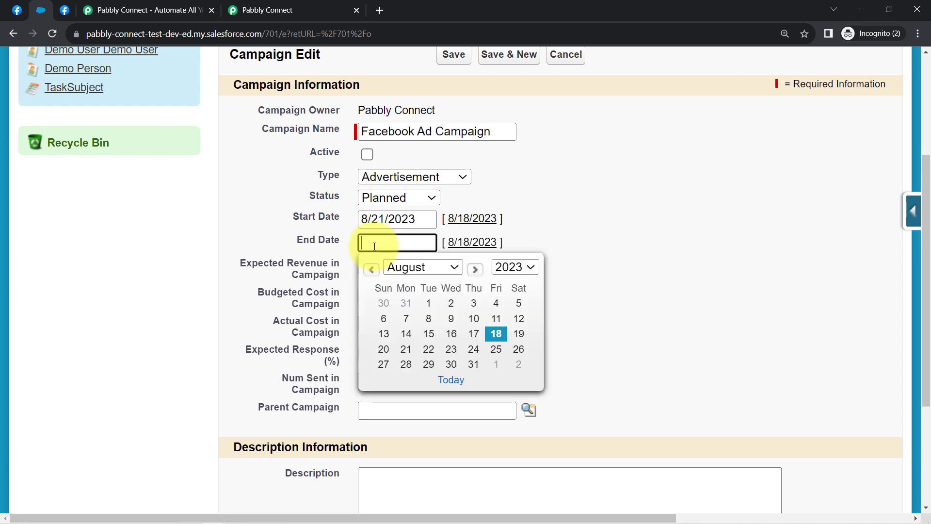
pyautogui.click(472, 364)
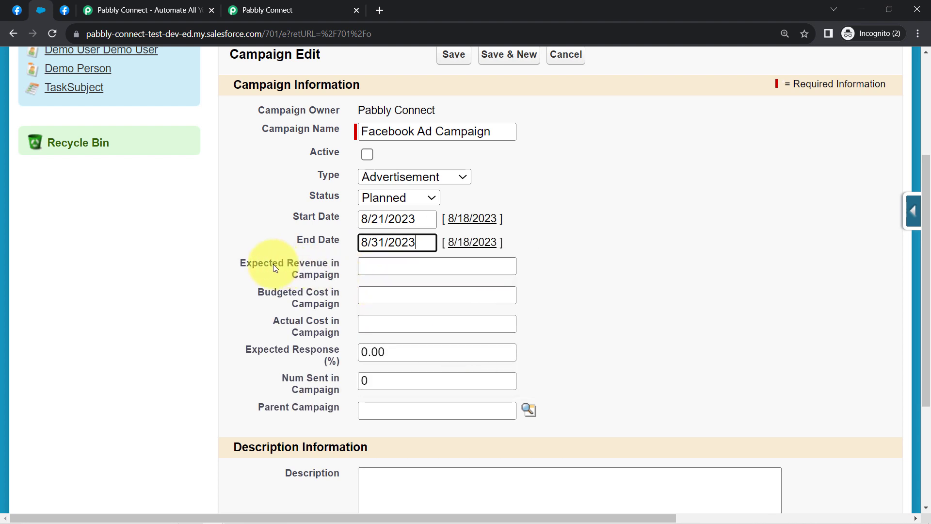
# Enter an expected revenue of $5000, a budgeted cost of $1000 and an expected response of 7.00% for the campaign
pyautogui.click(371, 270)
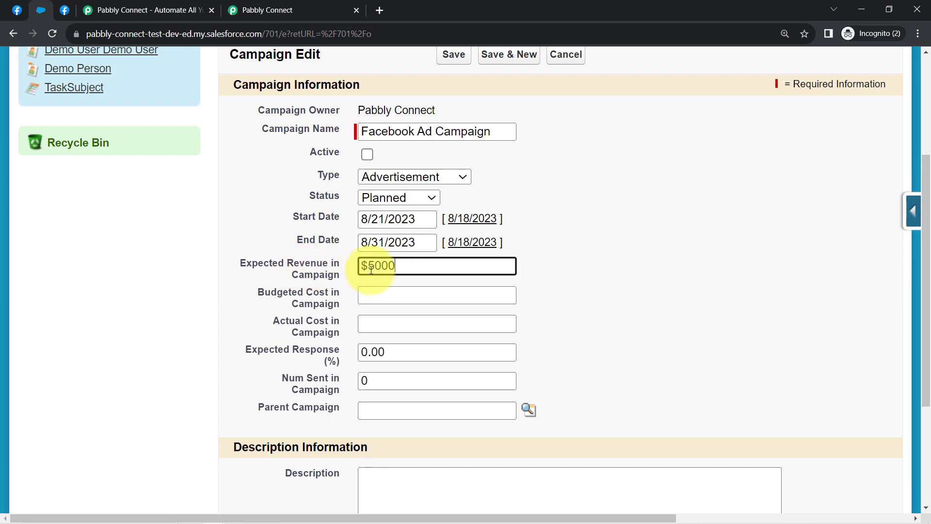
pyautogui.click(379, 293)
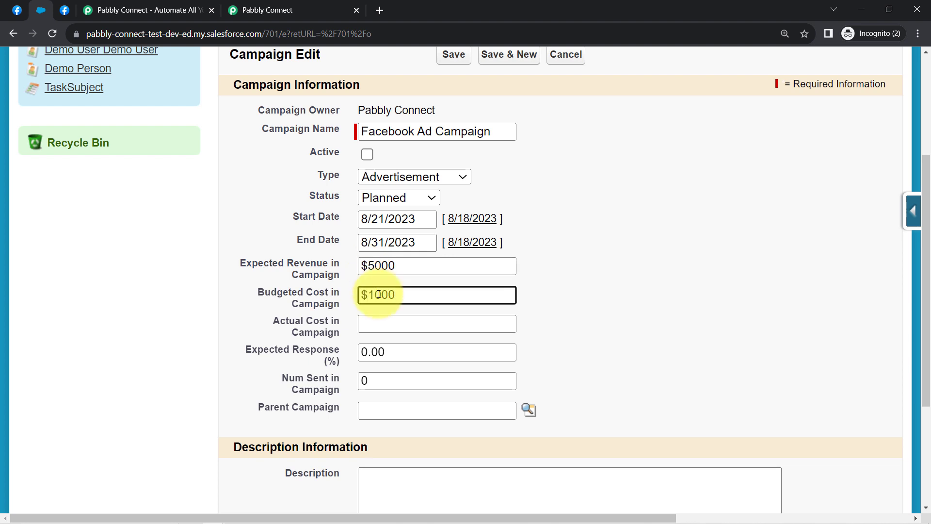
pyautogui.moveTo(368, 352); pyautogui.dragTo(361, 352)
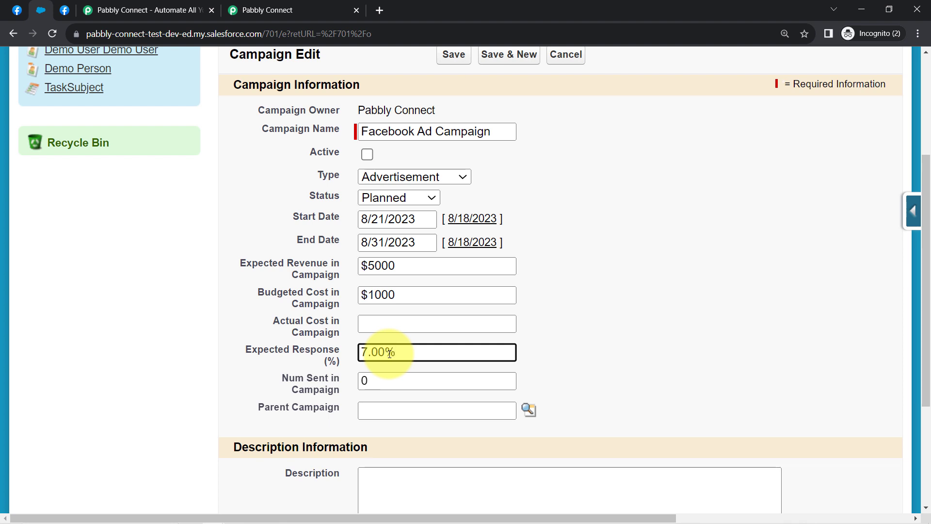
# Add the description "Generating Leads for my Spa Business via Facebook Ad Campaign" and save the campaign
pyautogui.scroll(-3, 390, 352)
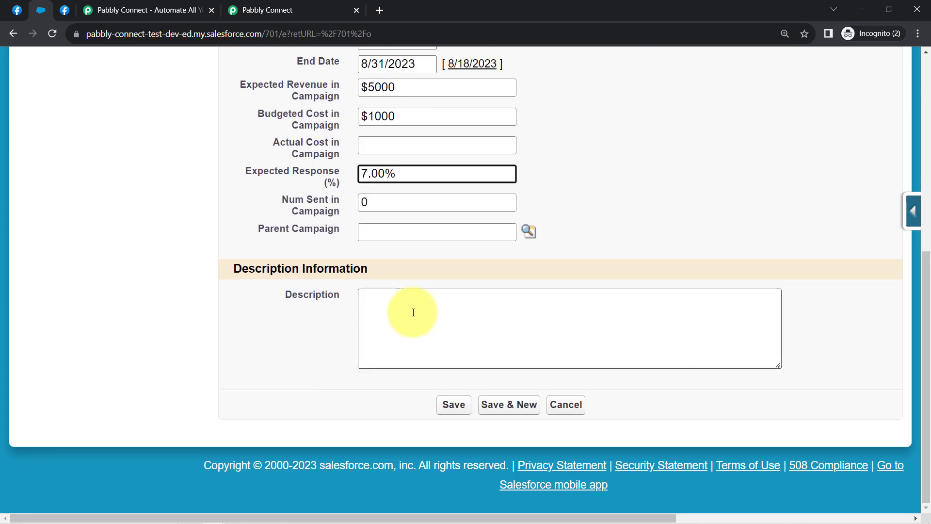
pyautogui.click(414, 313)
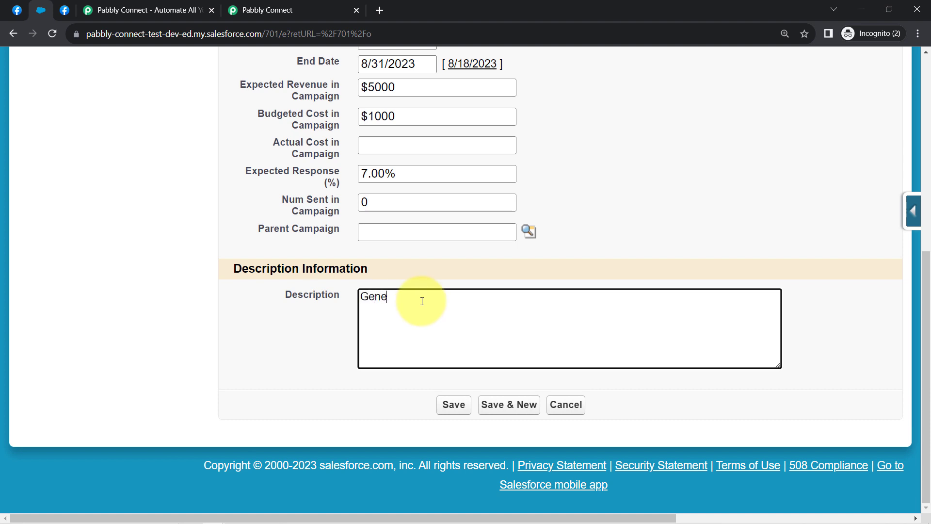
pyautogui.press('BackSpace')
pyautogui.press('BackSpace')
pyautogui.press('BackSpace')
pyautogui.press('BackSpace')
pyautogui.press('BackSpace')
pyautogui.press('BackSpace')
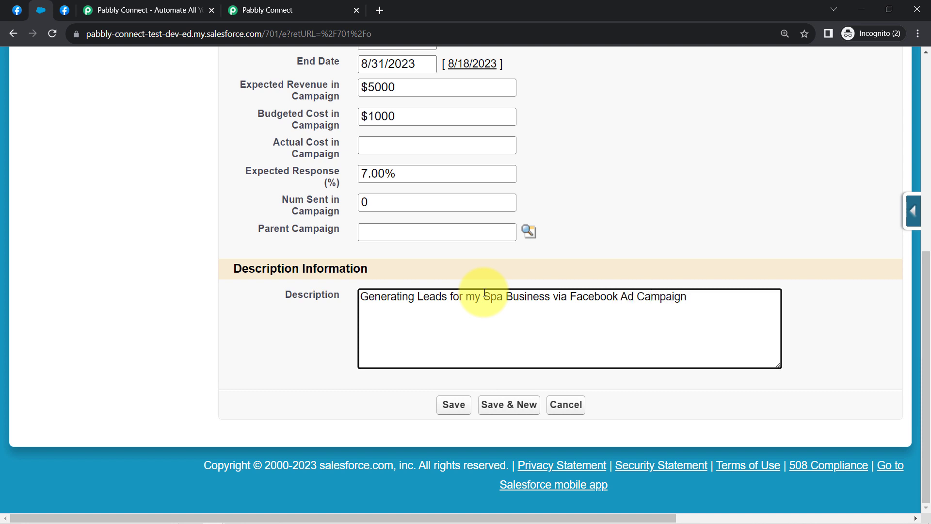
pyautogui.click(454, 406)
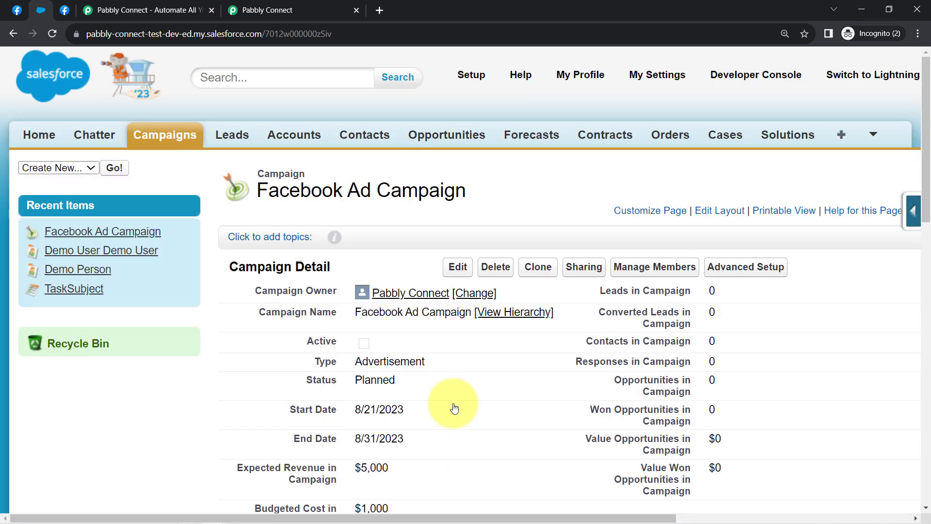
# Review the Ayurvedic Spa lead form in Facebook, the saved Salesforce campaign and the Pabbly Connect home page
pyautogui.click(17, 10)
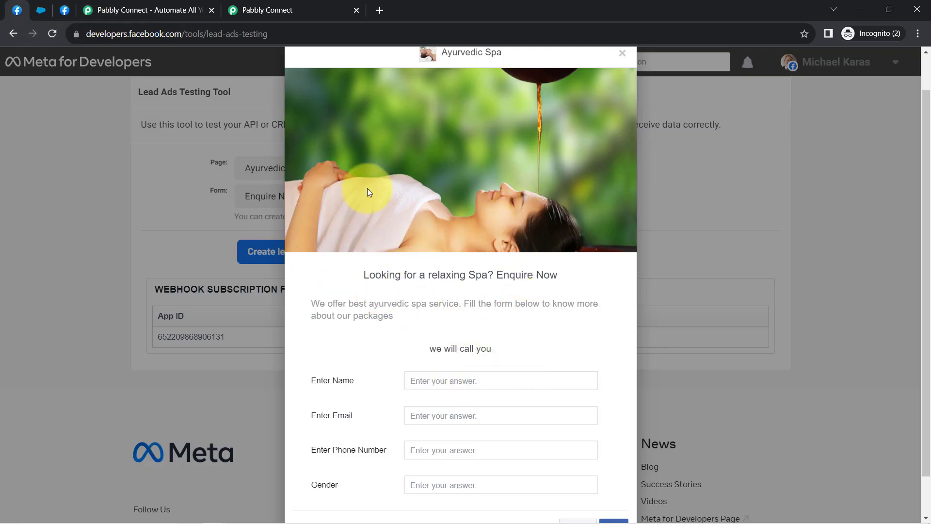
pyautogui.click(41, 10)
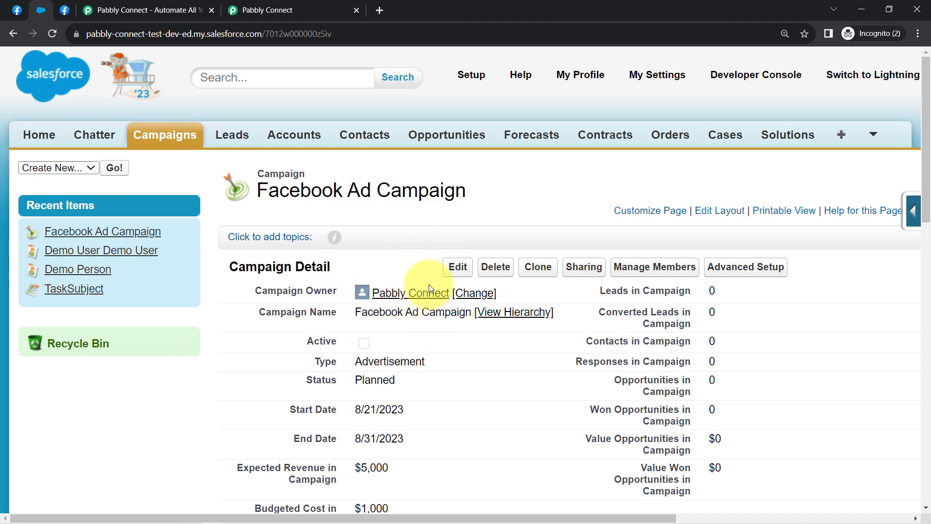
pyautogui.click(11, 8)
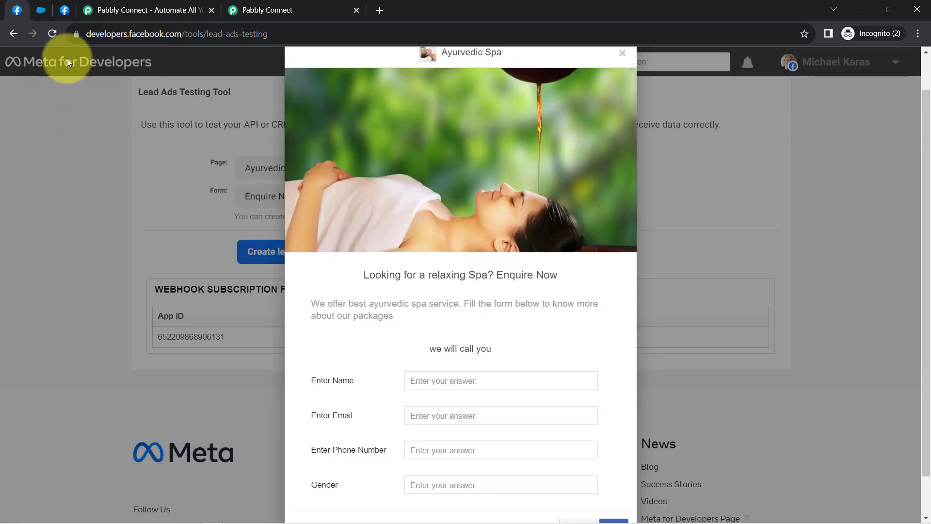
pyautogui.click(40, 10)
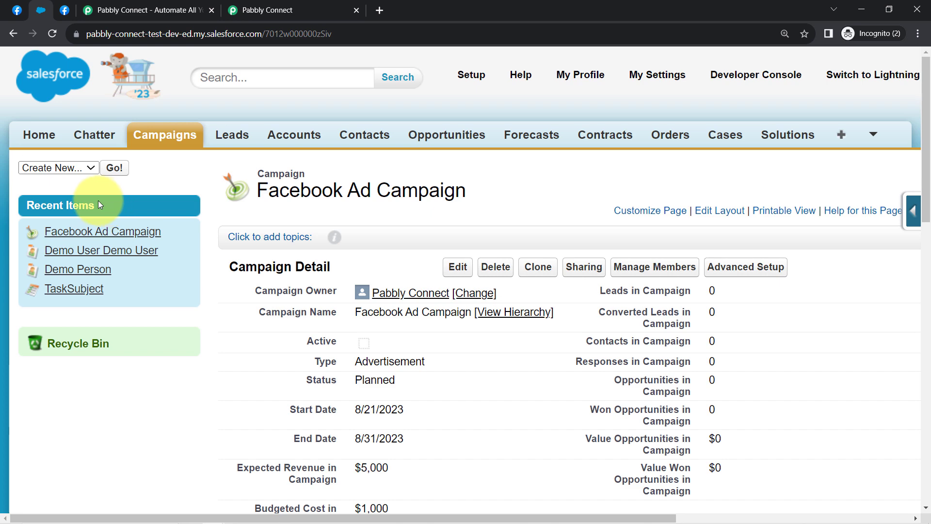
pyautogui.click(123, 10)
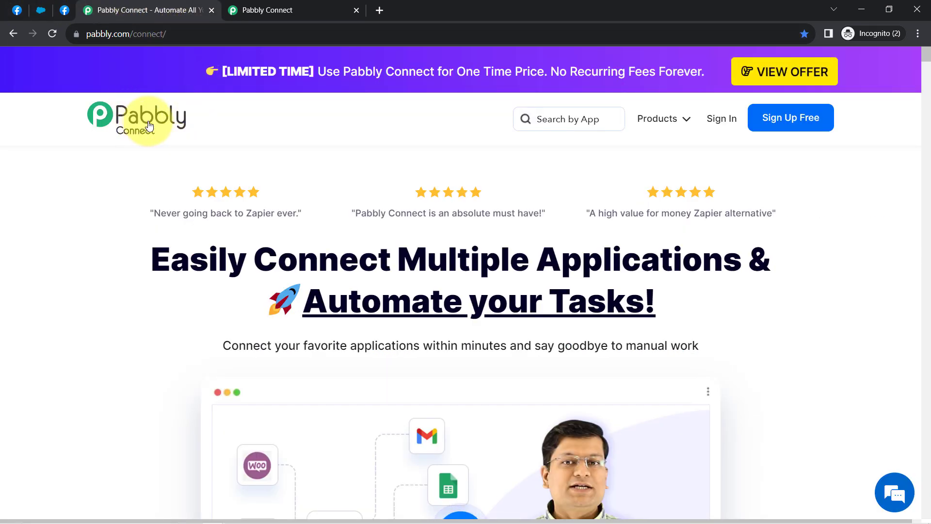
pyautogui.moveTo(190, 259); pyautogui.dragTo(523, 345)
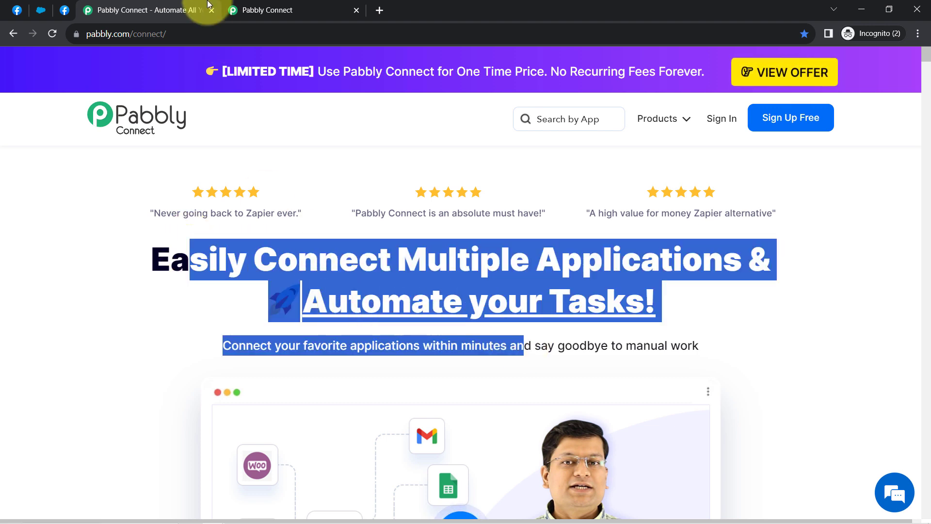
pyautogui.click(283, 6)
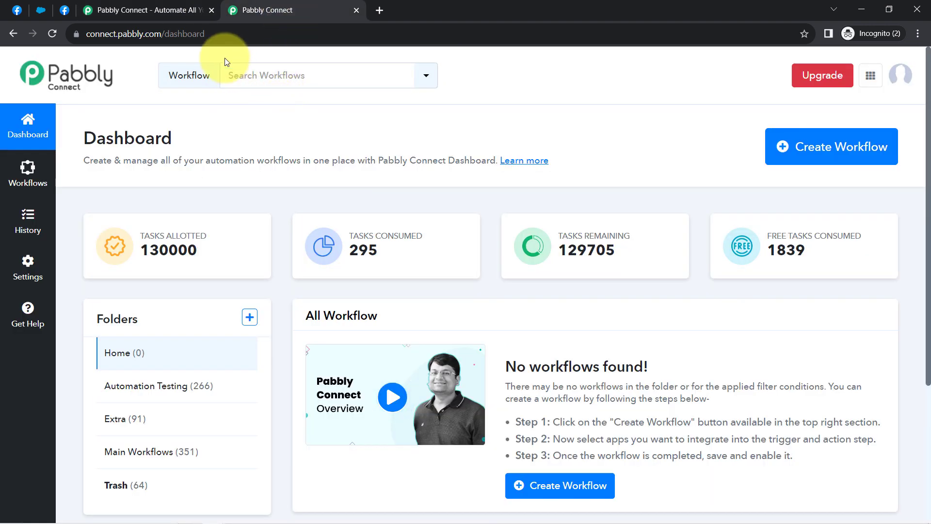
pyautogui.click(162, 6)
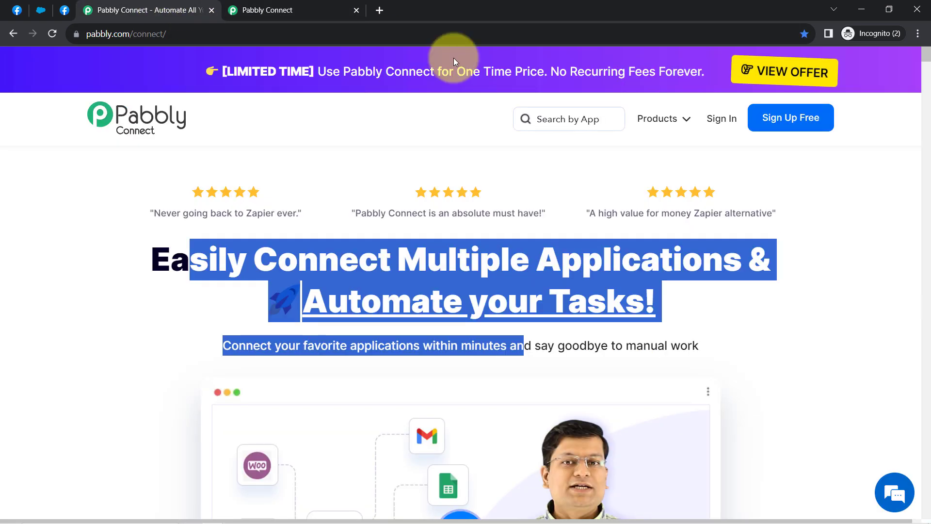
pyautogui.click(573, 257)
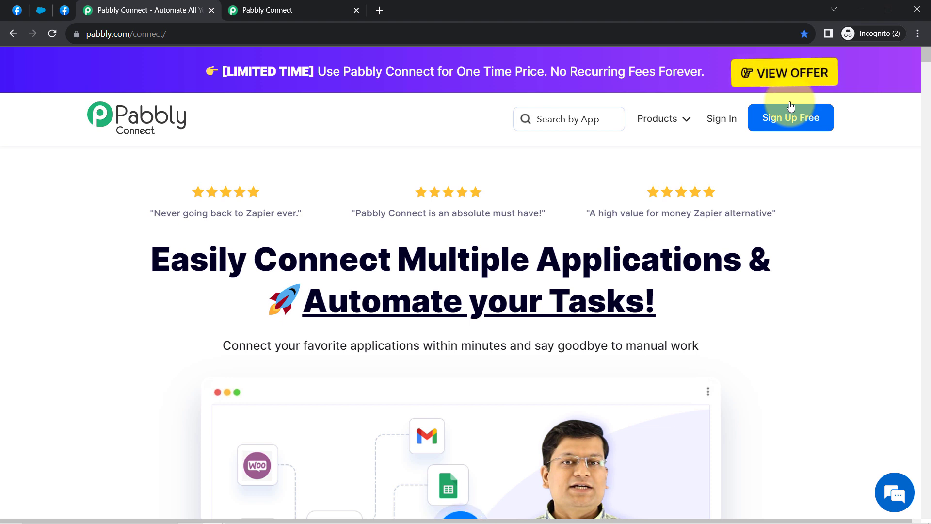
pyautogui.click(17, 9)
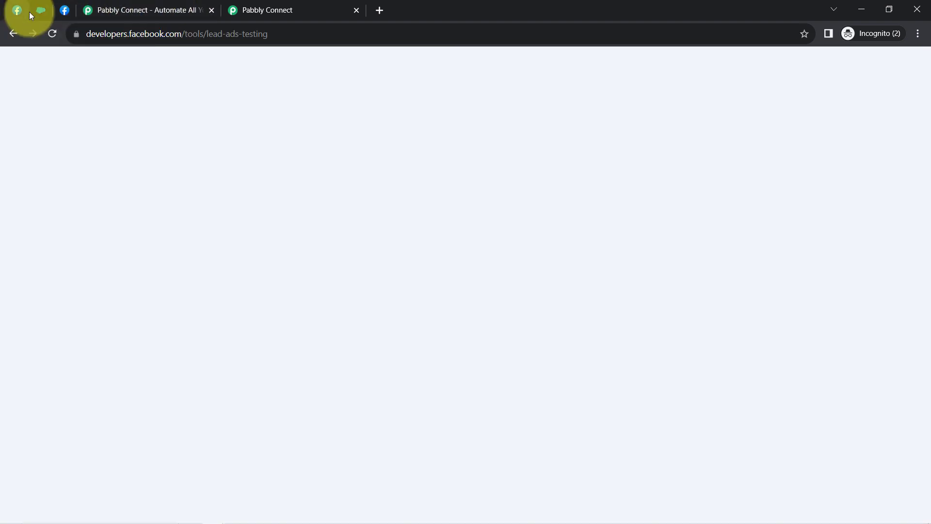
pyautogui.click(33, 13)
pyautogui.click(24, 13)
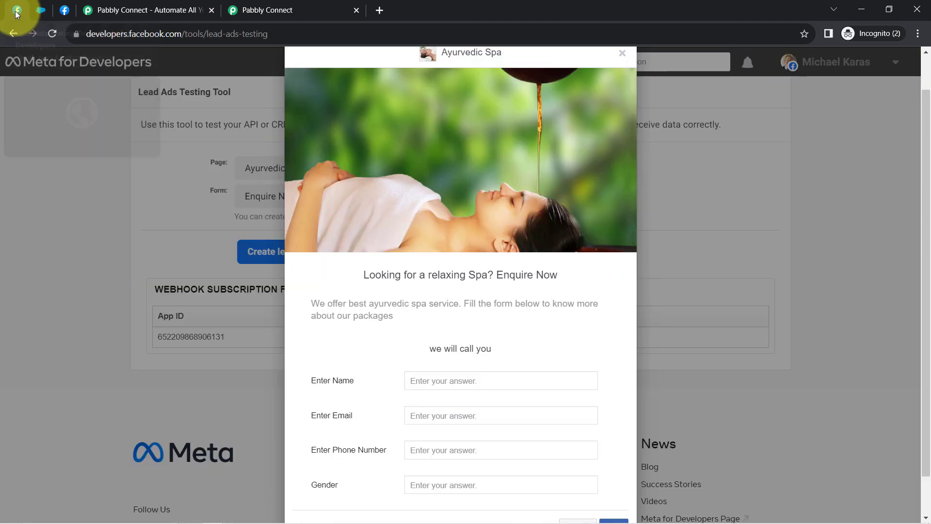
# Switch to the Pabbly Connect dashboard and create a workflow named "Send Facebook Leads to Salesforce Campaign Automatically"
pyautogui.click(265, 6)
pyautogui.moveTo(83, 137); pyautogui.dragTo(275, 150)
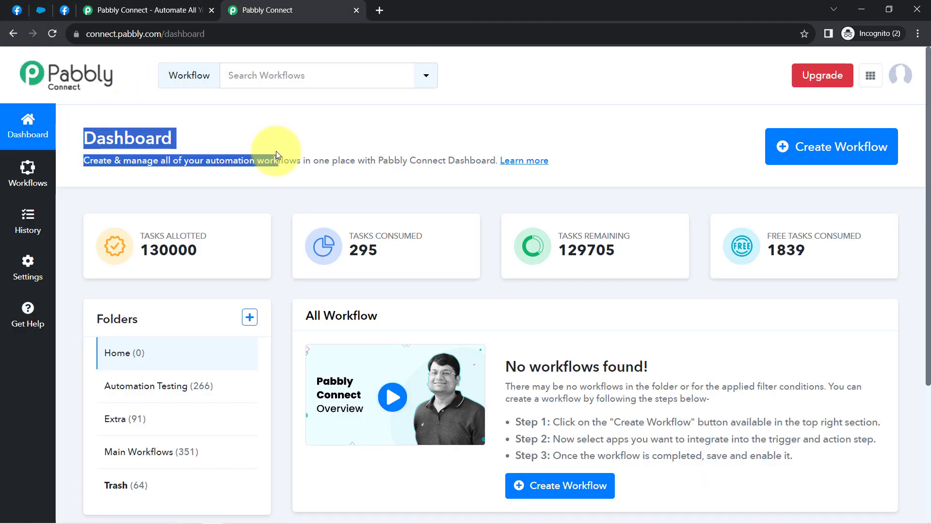
pyautogui.click(813, 151)
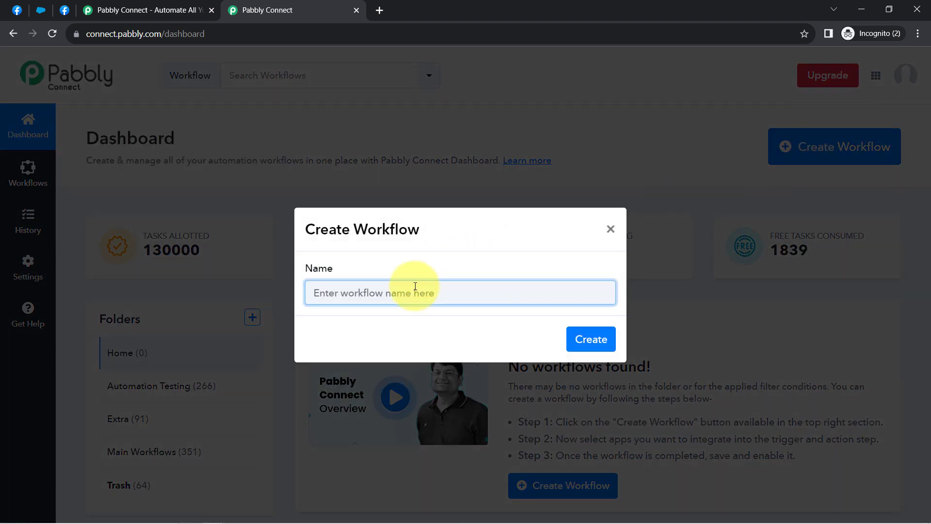
pyautogui.write('Send Face')
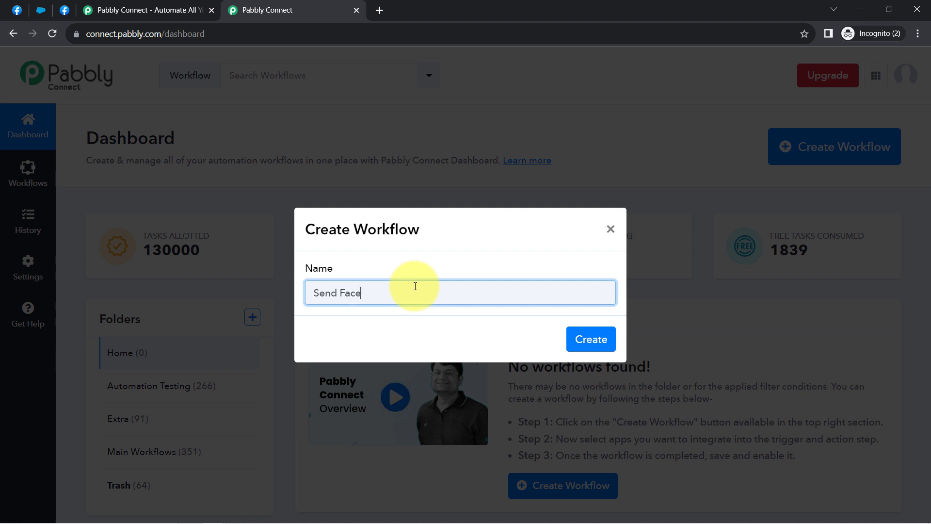
pyautogui.write('book Leads')
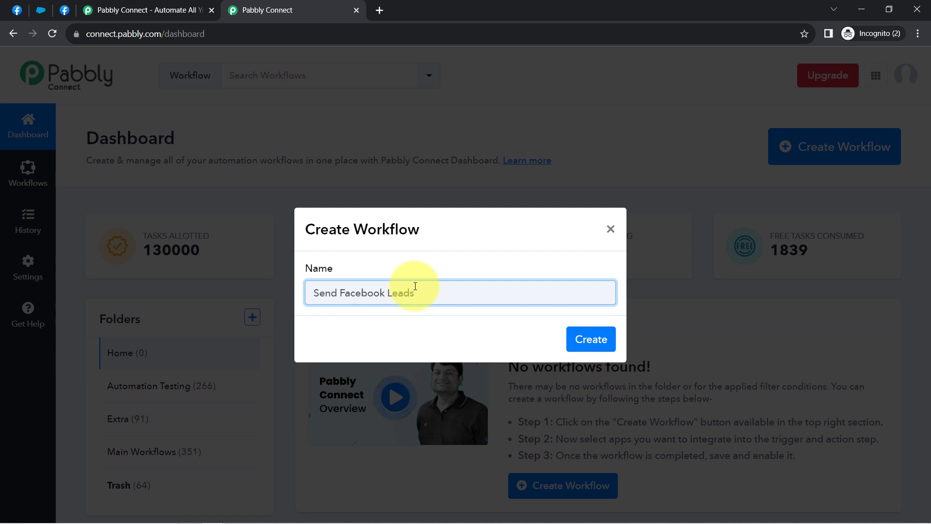
pyautogui.write(' to Salesforce Ca')
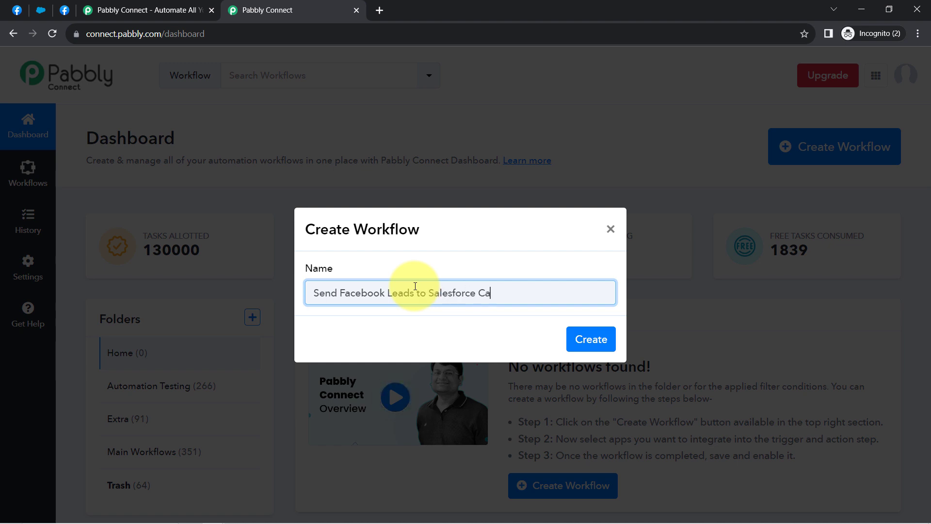
pyautogui.write('pai')
pyautogui.press('BackSpace')
pyautogui.press('BackSpace')
pyautogui.press('BackSpace')
pyautogui.write('paign Automatically')
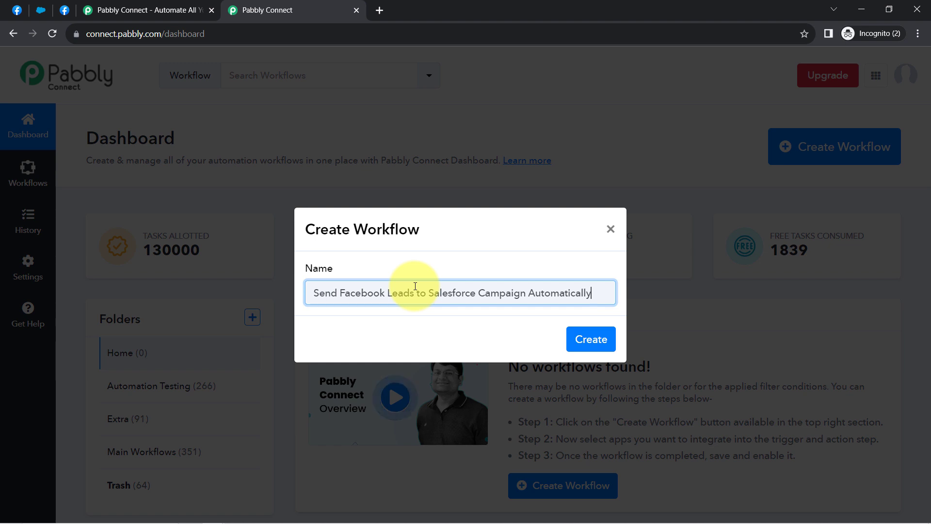
pyautogui.click(592, 339)
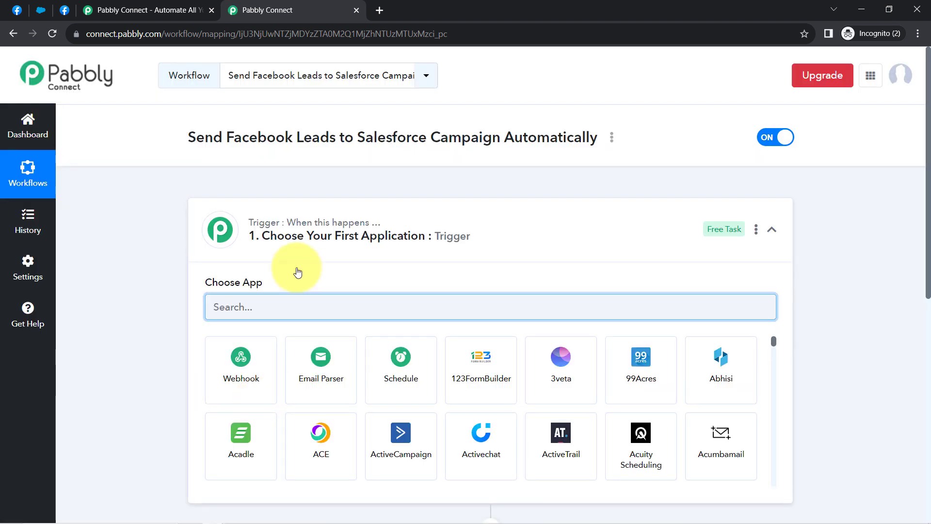
# Choose Facebook Lead Ads as the trigger application of the workflow
pyautogui.click(253, 214)
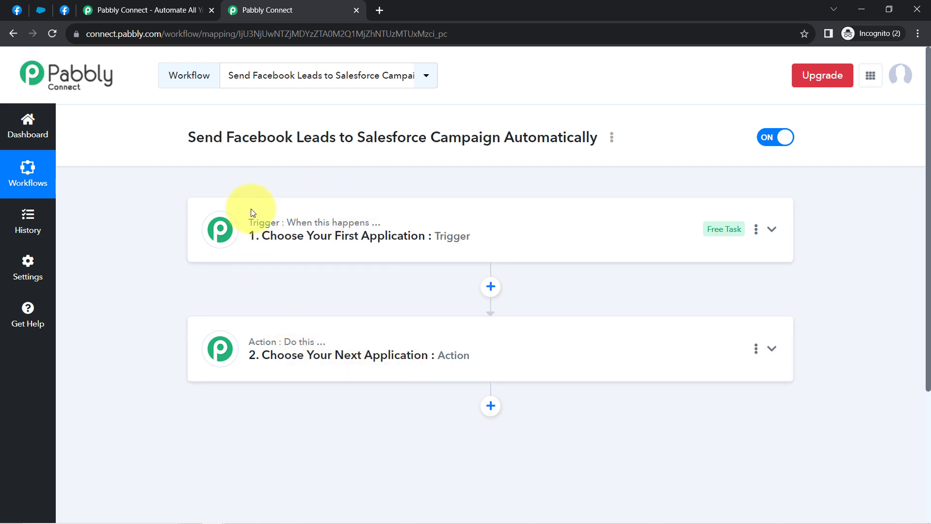
pyautogui.moveTo(283, 322)
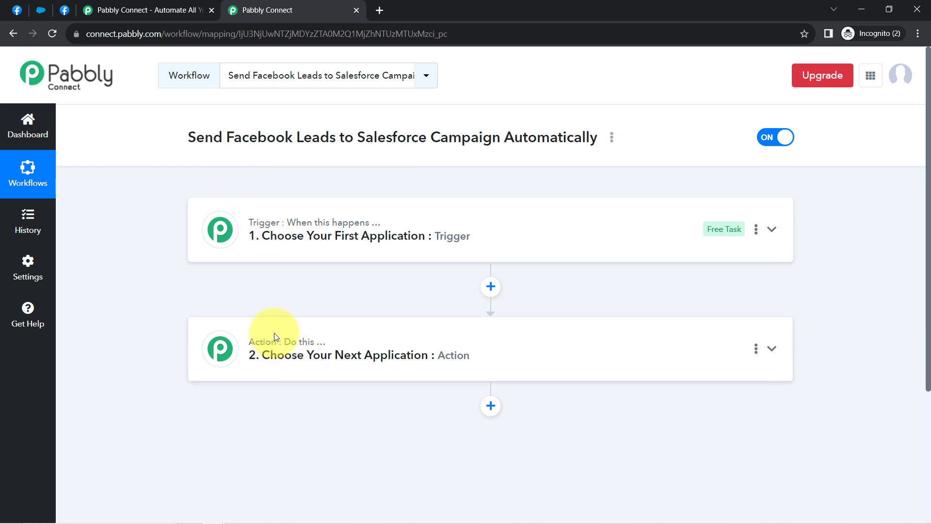
pyautogui.click(305, 242)
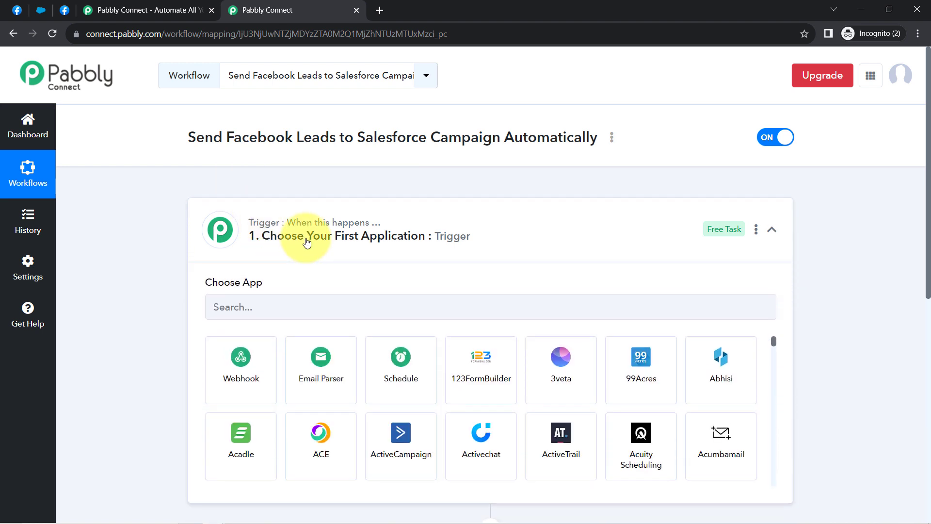
pyautogui.moveTo(187, 137); pyautogui.dragTo(545, 139)
pyautogui.click(270, 298)
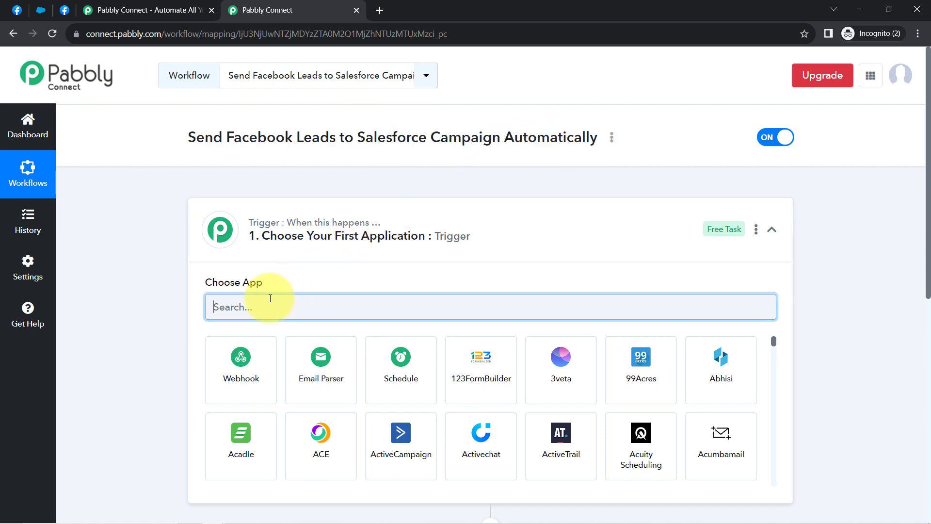
pyautogui.write('faceb')
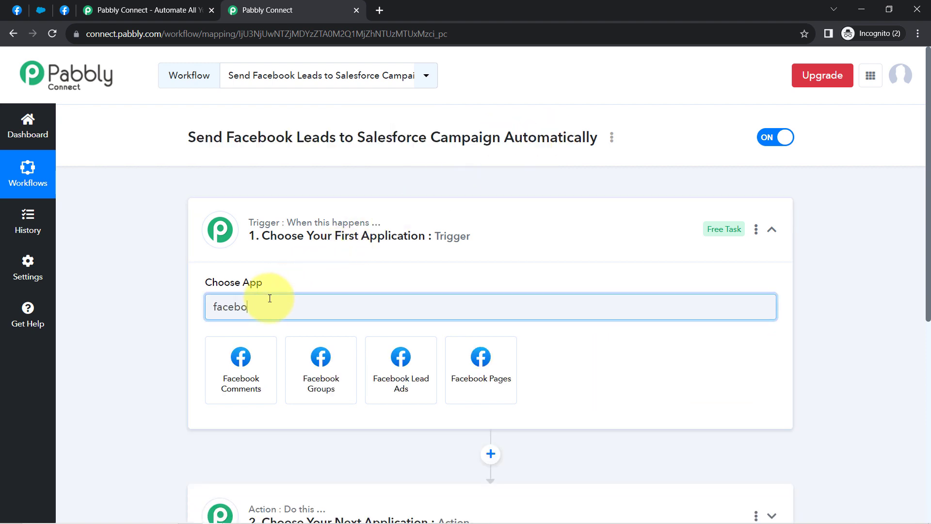
pyautogui.write('o')
pyautogui.click(409, 387)
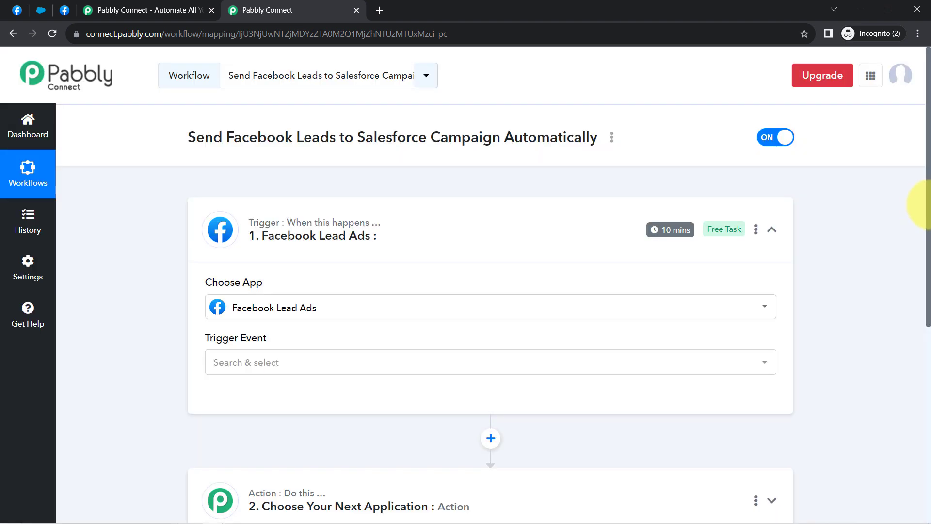
# Choose Salesforce as the application for the workflow's action step
pyautogui.moveTo(924, 203); pyautogui.dragTo(924, 338)
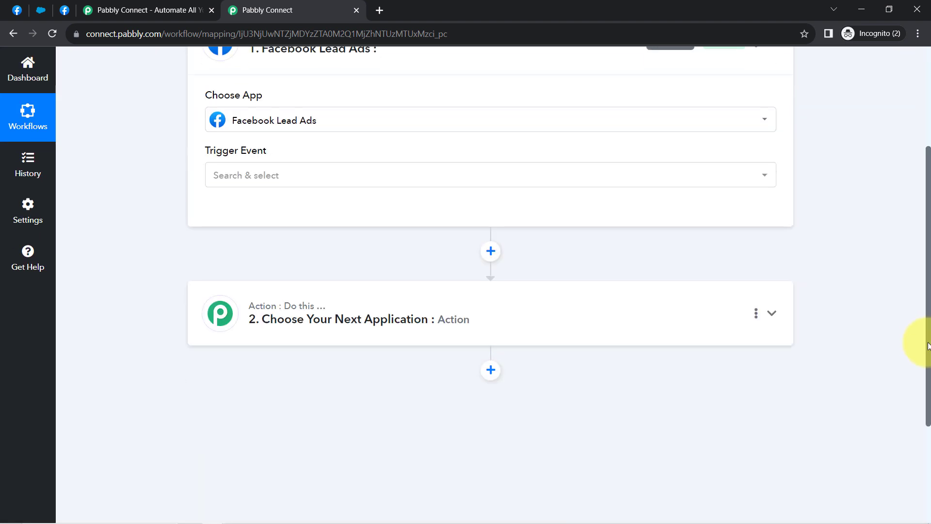
pyautogui.click(263, 256)
pyautogui.click(234, 328)
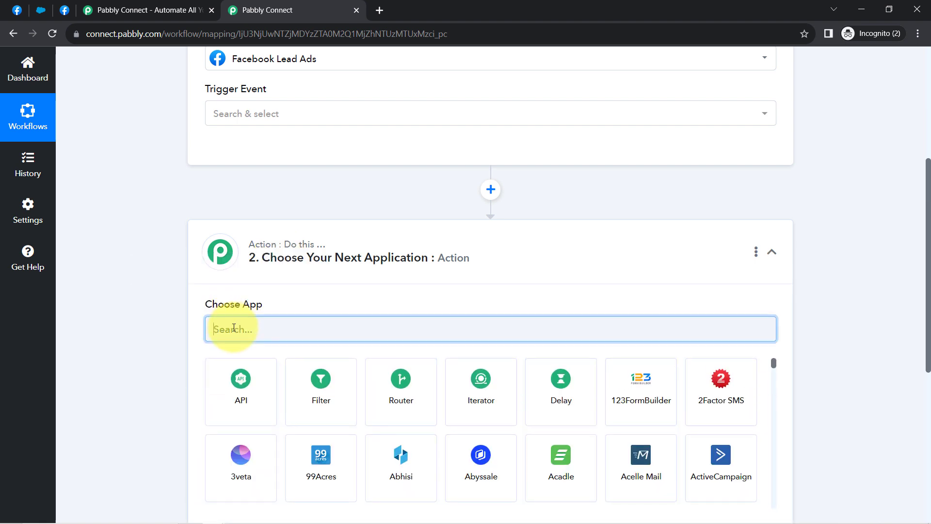
pyautogui.write('sales')
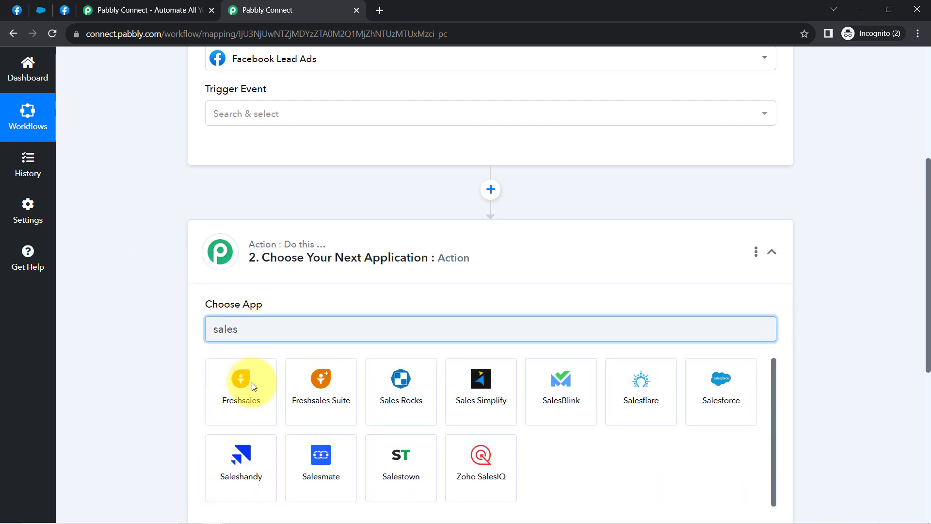
pyautogui.click(698, 401)
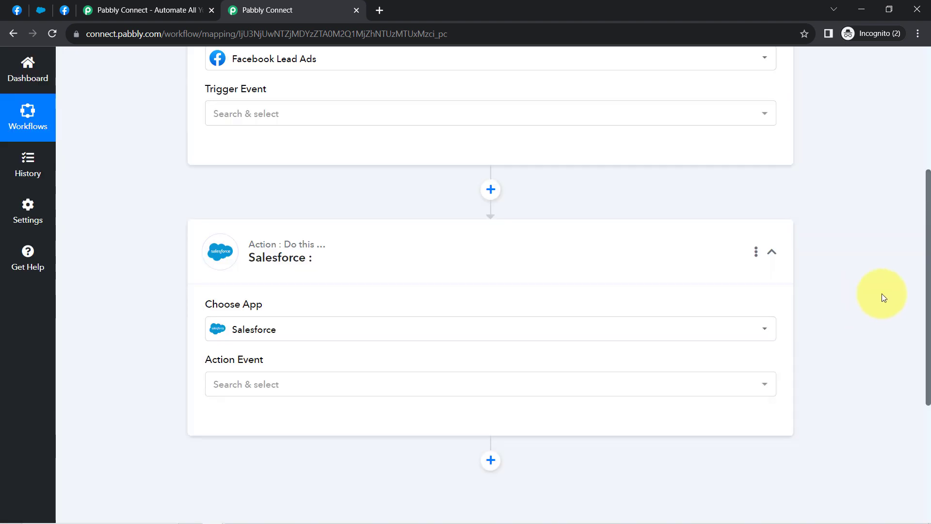
# Set the trigger event of the Facebook Lead Ads step to New Lead (Instant)
pyautogui.moveTo(929, 289); pyautogui.dragTo(916, 199)
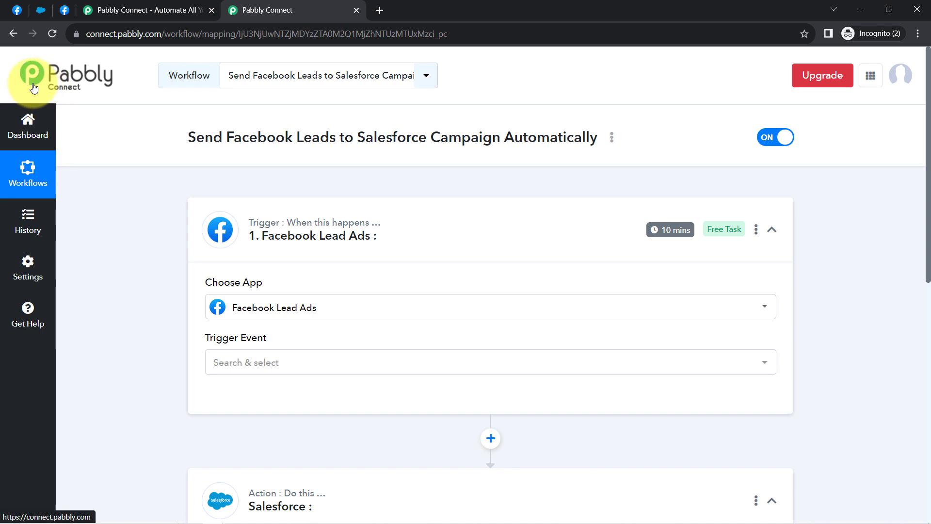
pyautogui.click(218, 364)
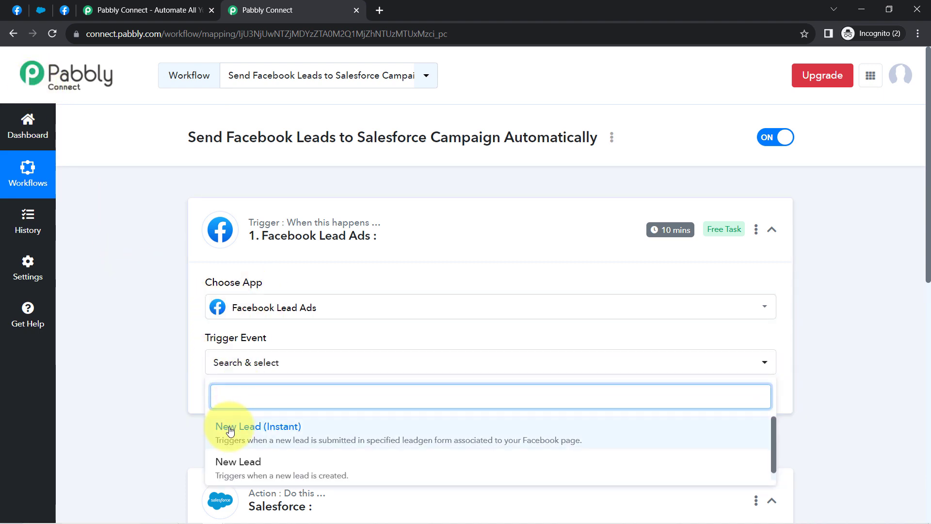
pyautogui.click(226, 429)
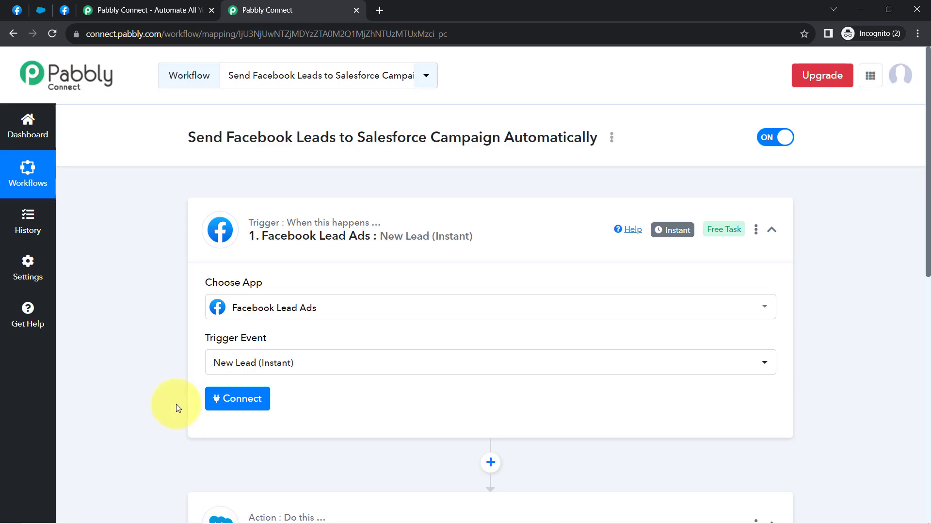
pyautogui.scroll(-3, 178, 419)
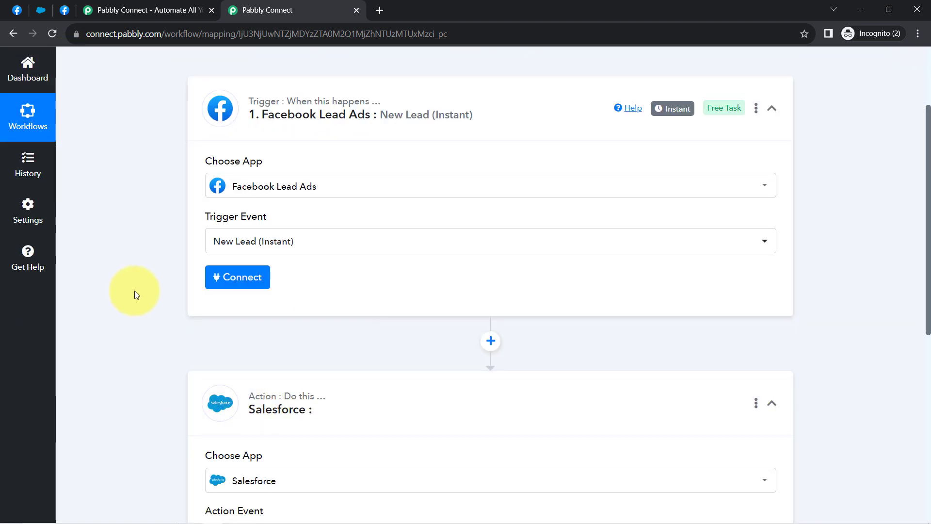
pyautogui.scroll(3, 134, 290)
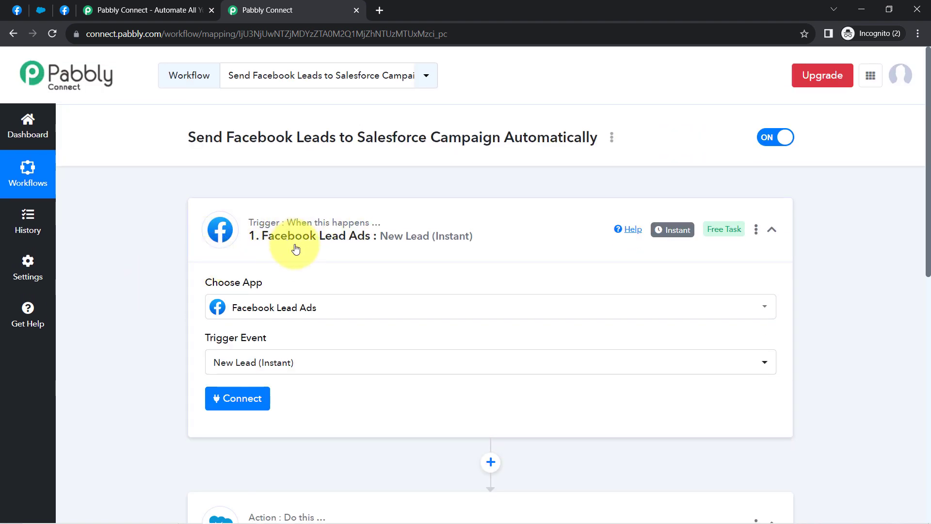
pyautogui.scroll(-3, 135, 235)
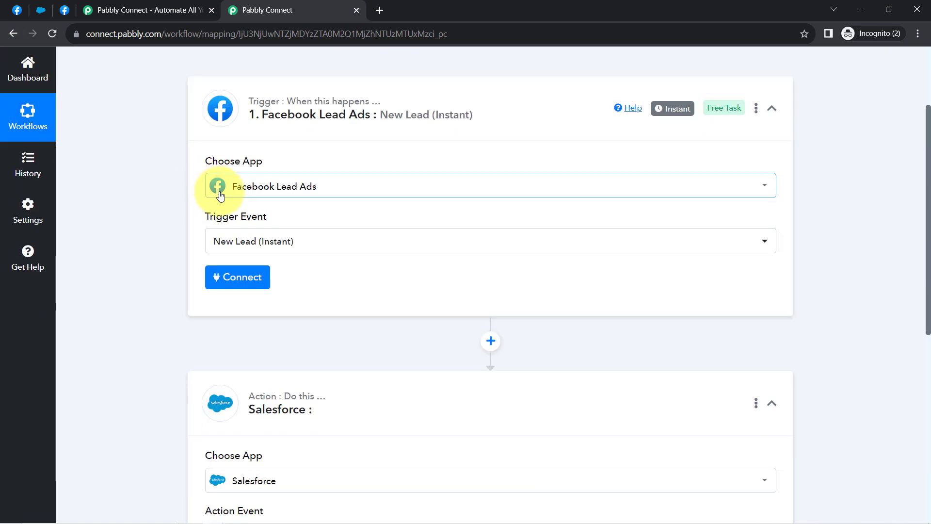
pyautogui.moveTo(208, 219); pyautogui.dragTo(270, 224)
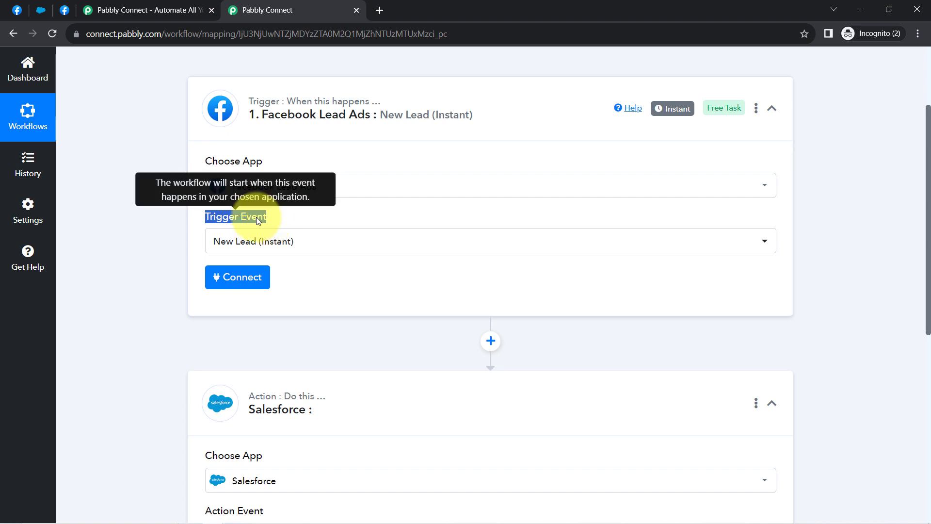
pyautogui.click(256, 217)
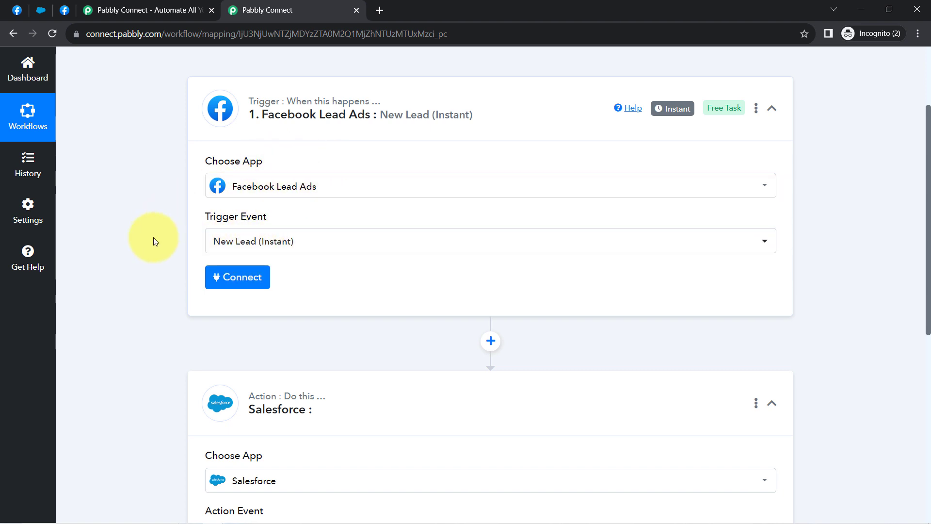
# Connect the Facebook Lead Ads trigger to the Facebook account through a new connection
pyautogui.click(245, 279)
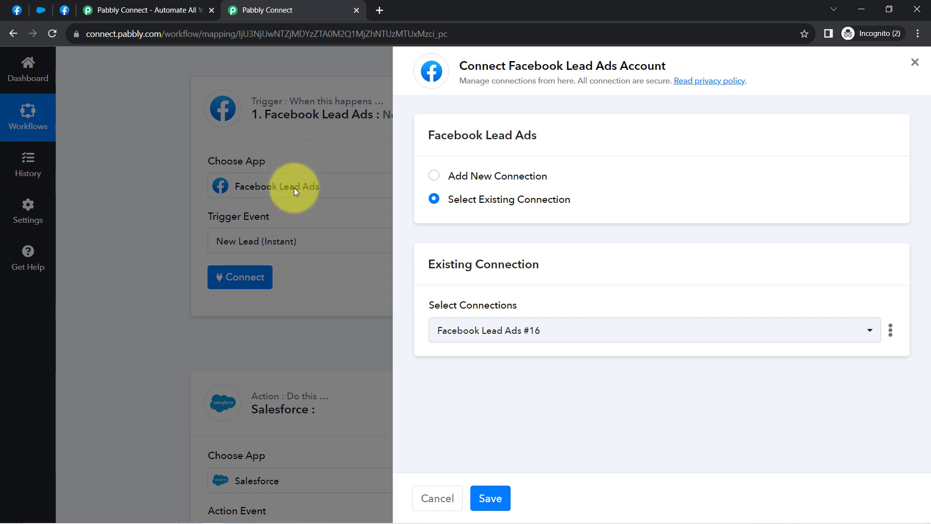
pyautogui.moveTo(490, 65); pyautogui.dragTo(634, 66)
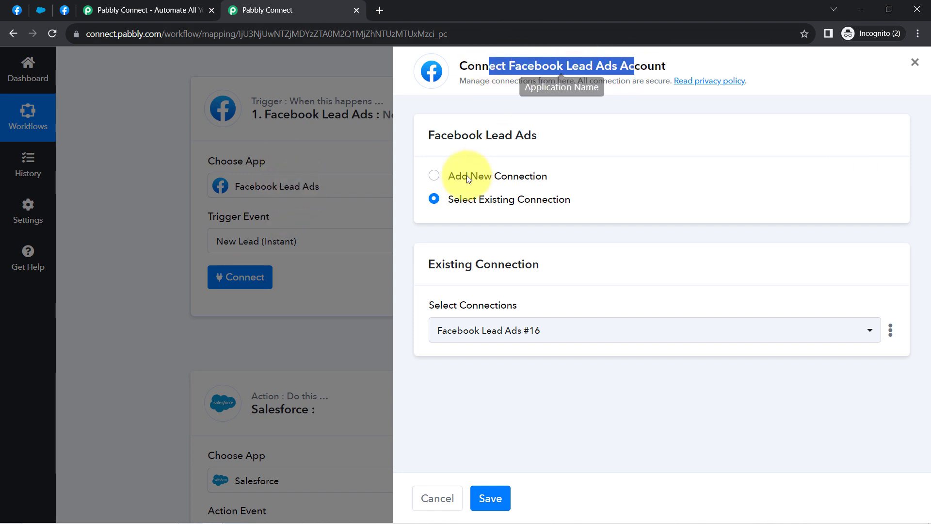
pyautogui.click(453, 177)
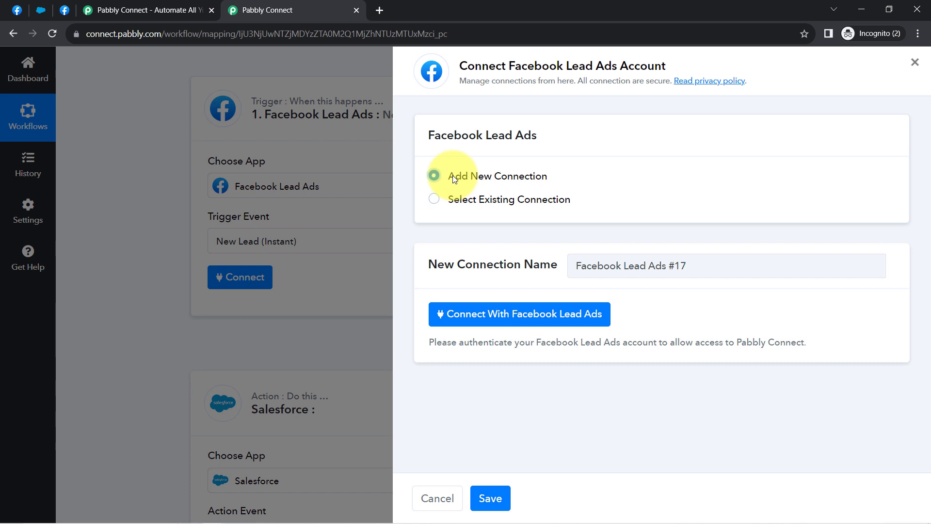
pyautogui.click(469, 315)
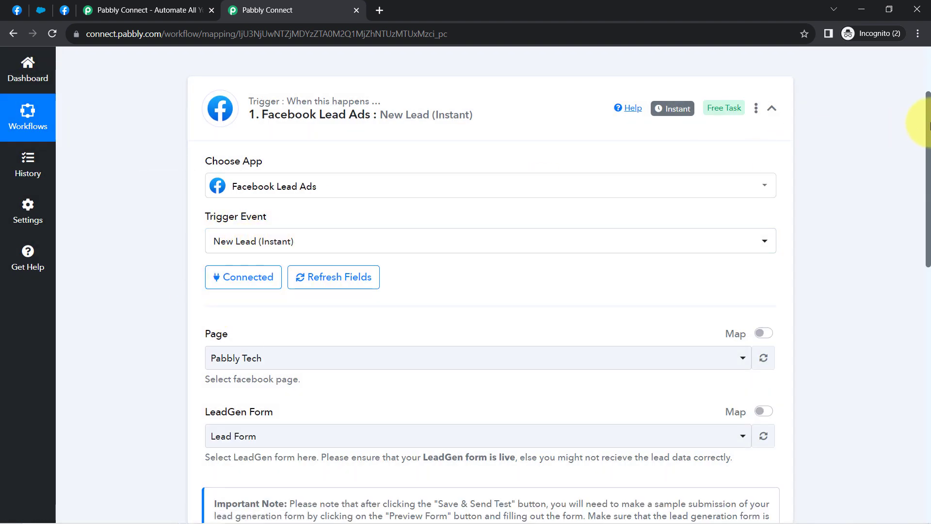
# Open the trigger's page list, then switch to Facebook and check the Ayurvedic Spa page against its lead form
pyautogui.moveTo(927, 125); pyautogui.dragTo(927, 177)
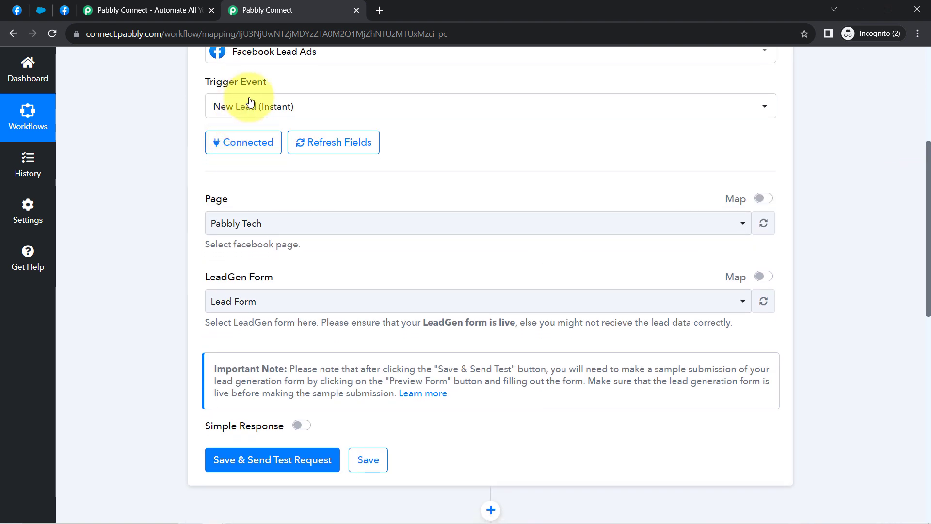
pyautogui.click(230, 224)
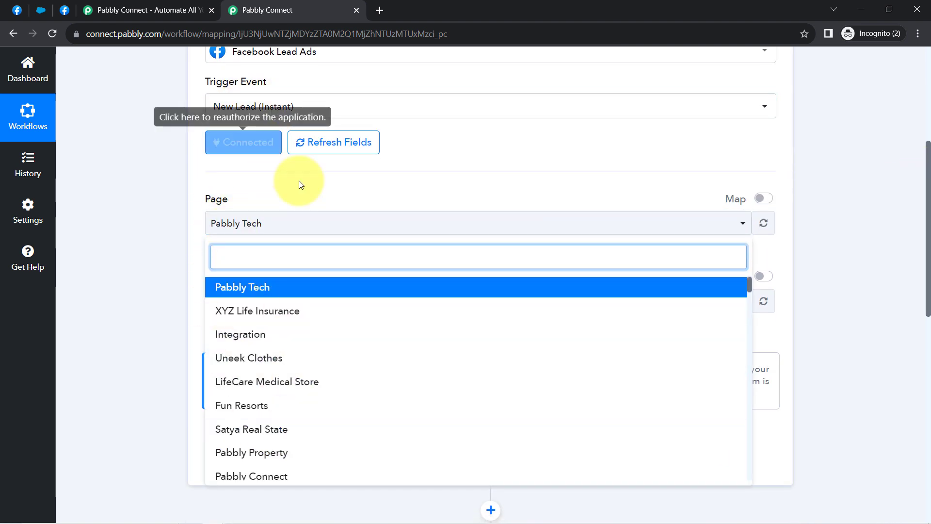
pyautogui.click(64, 9)
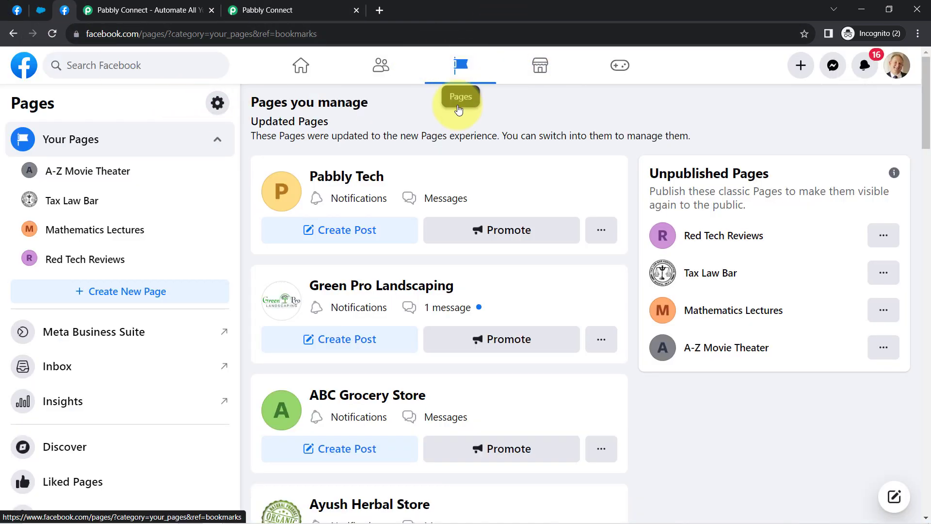
pyautogui.scroll(-14, 432, 306)
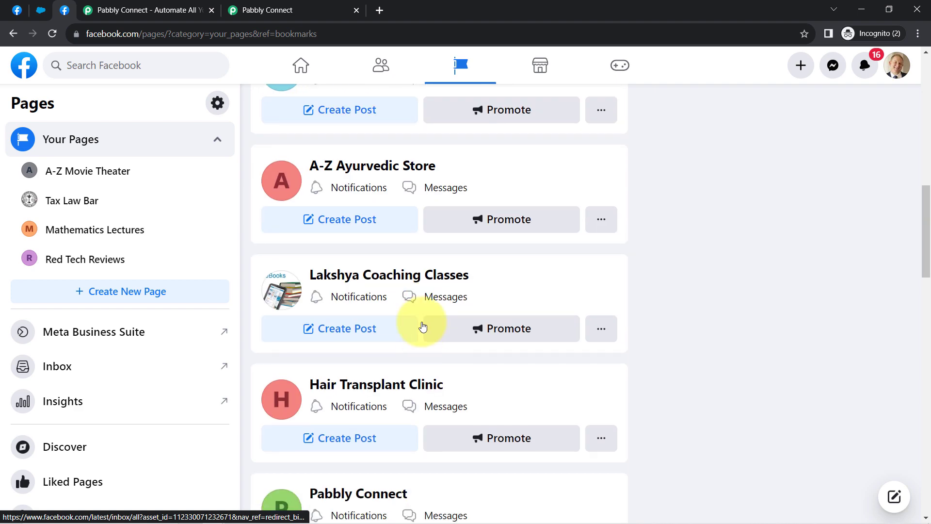
pyautogui.scroll(-6, 399, 294)
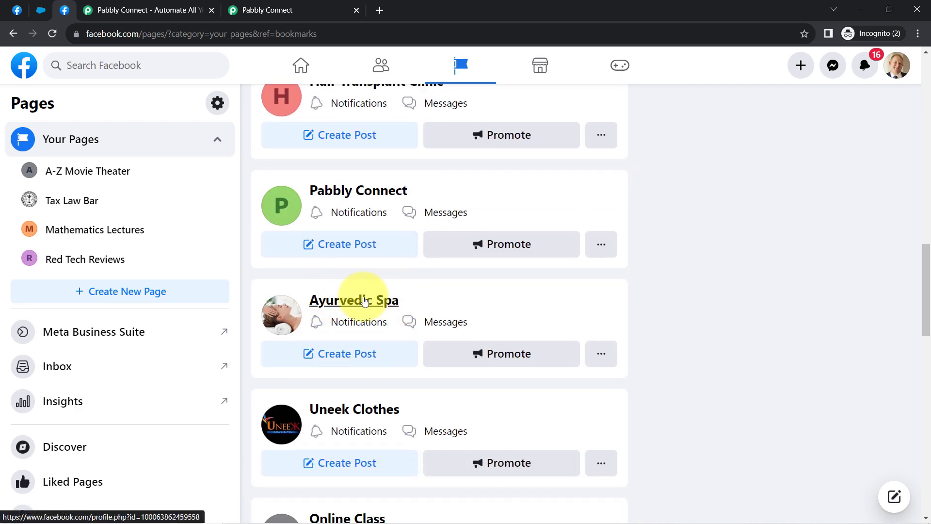
pyautogui.click(17, 10)
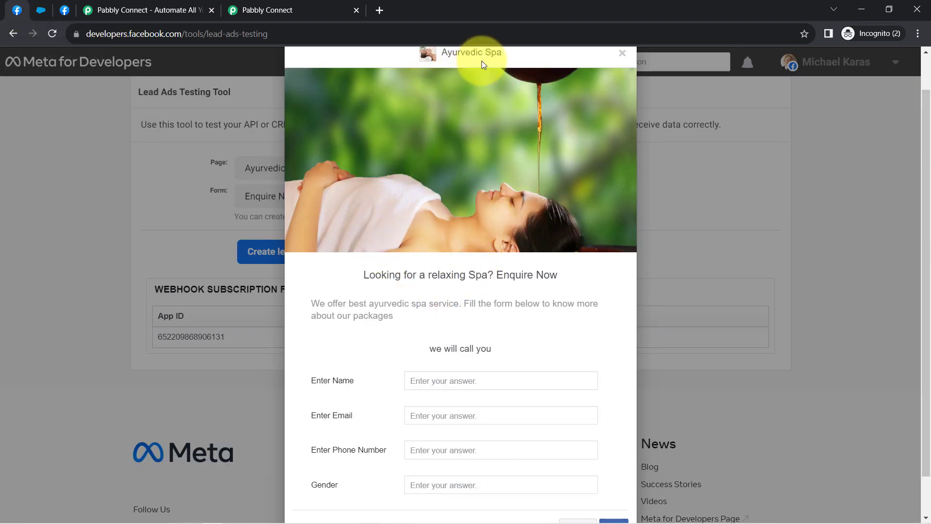
pyautogui.click(64, 9)
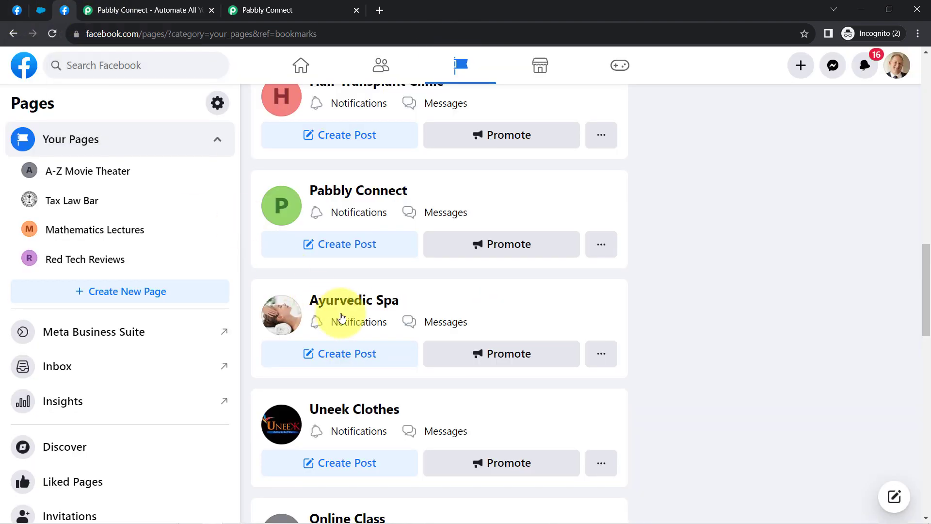
pyautogui.click(314, 301)
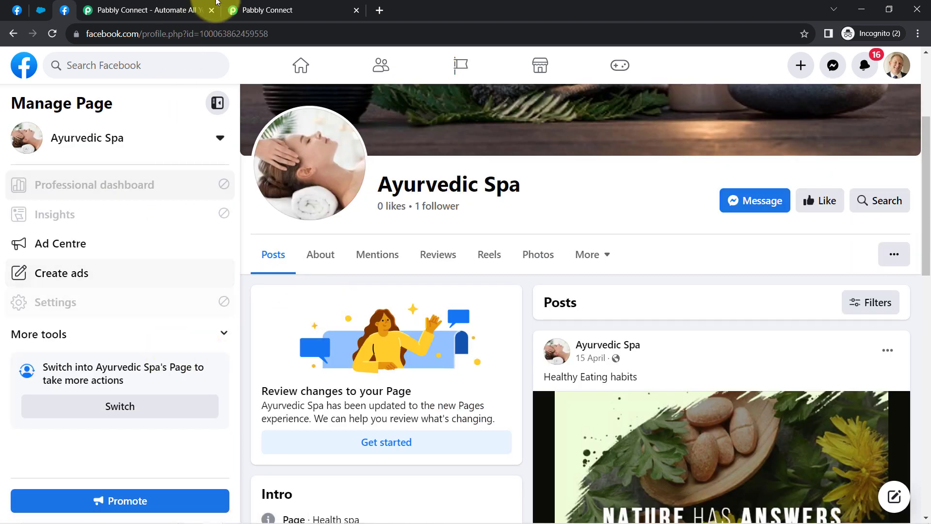
# Switch back to the Pabbly Connect workflow, select the Ayurvedic Spa page and keep Enquire Now as its lead form
pyautogui.click(283, 6)
pyautogui.click(224, 257)
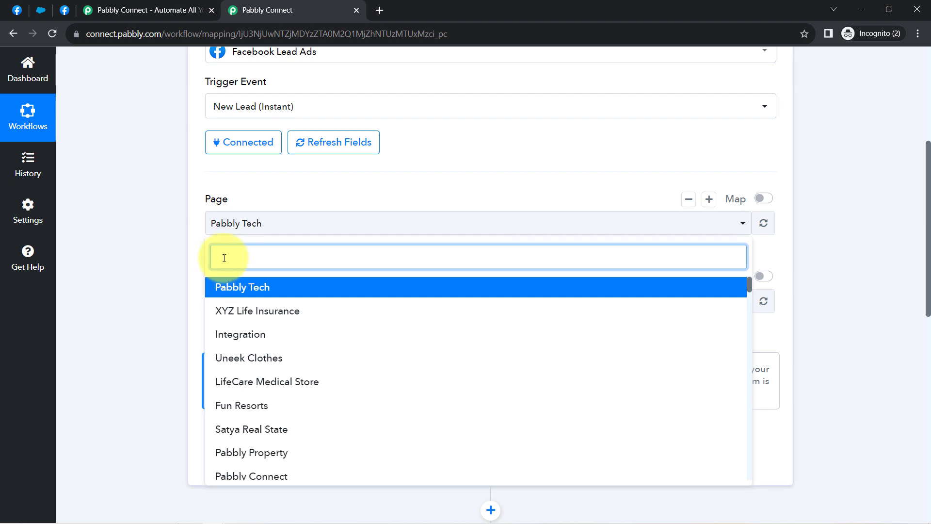
pyautogui.write('spa')
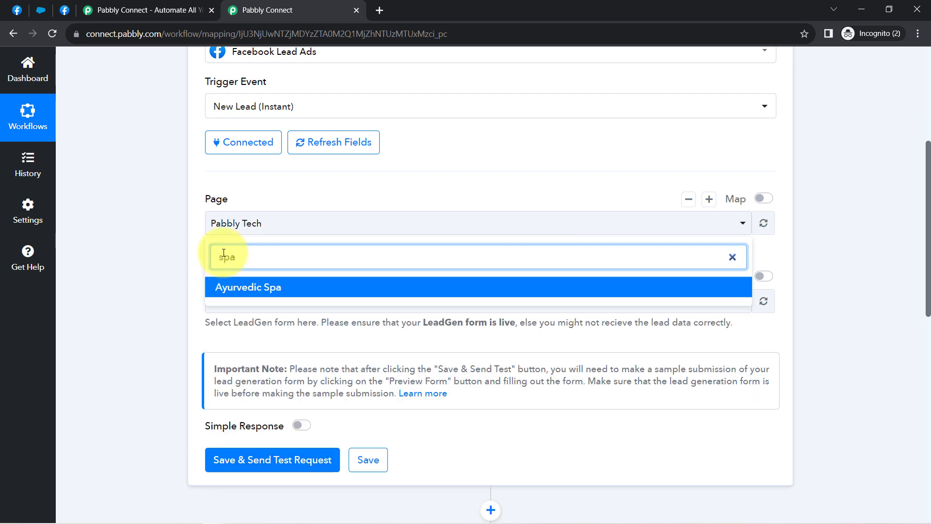
pyautogui.click(223, 286)
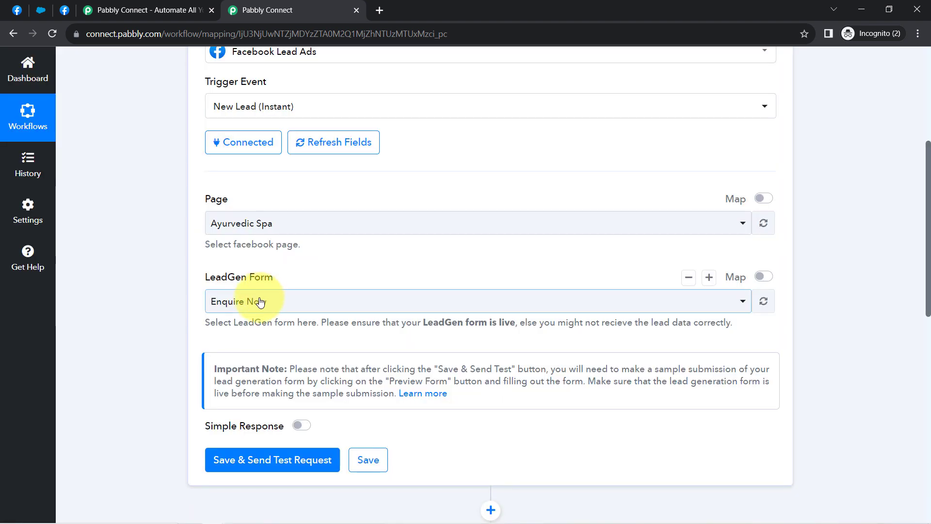
pyautogui.click(246, 303)
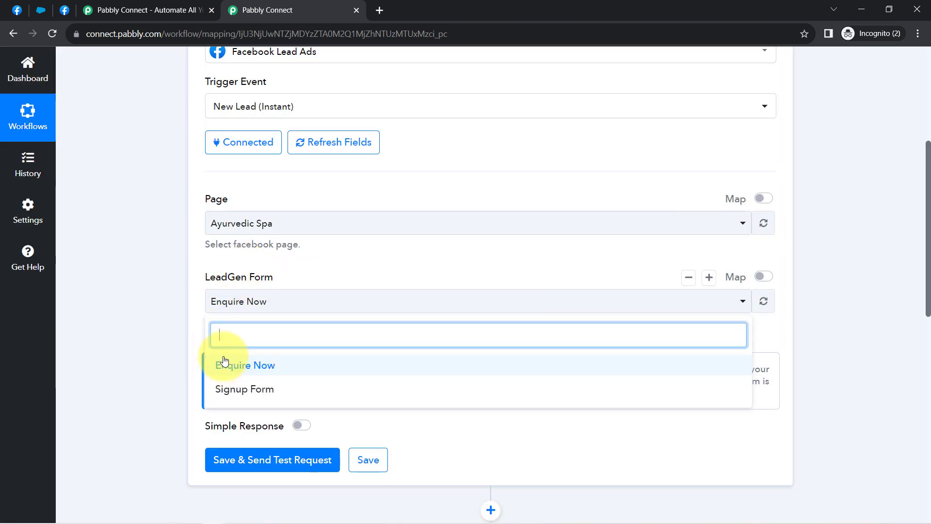
pyautogui.click(175, 281)
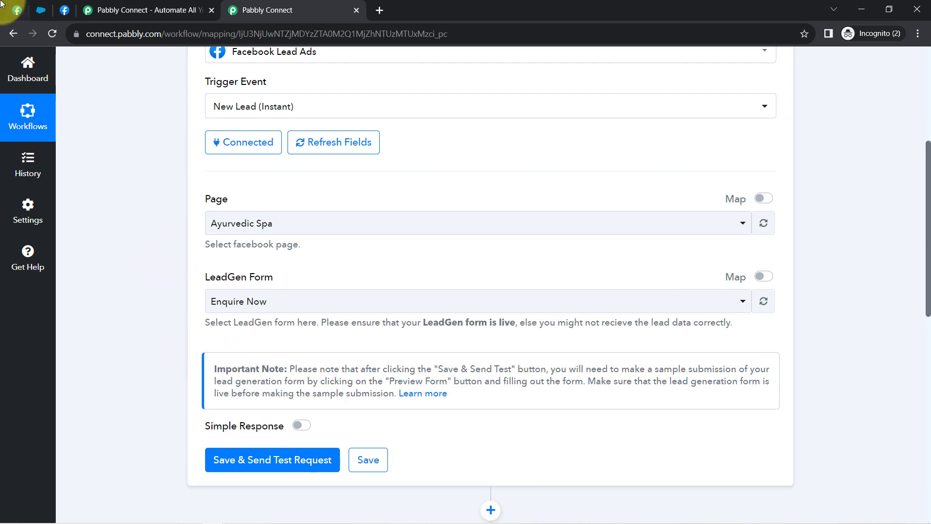
# Switch to the Ayurvedic Spa page on Facebook, open Meta Business Suite and go to its lead ads forms
pyautogui.click(64, 10)
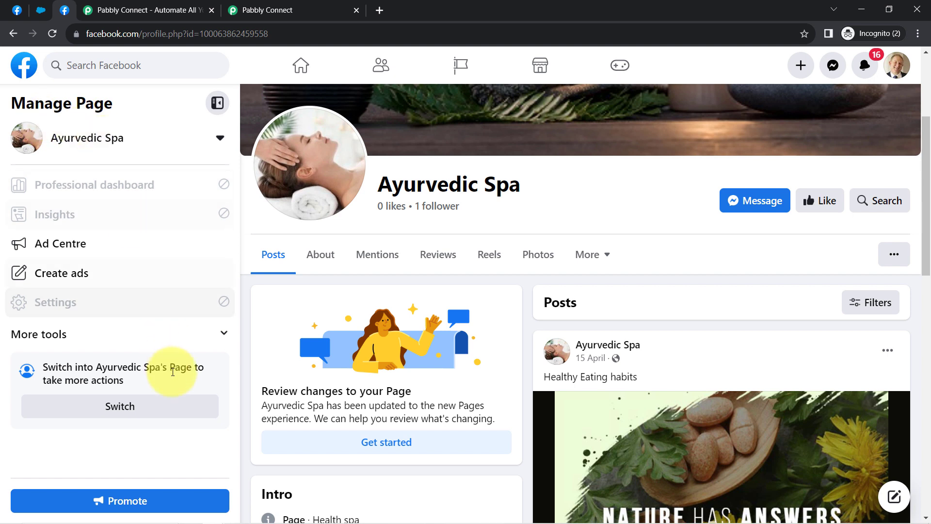
pyautogui.click(224, 335)
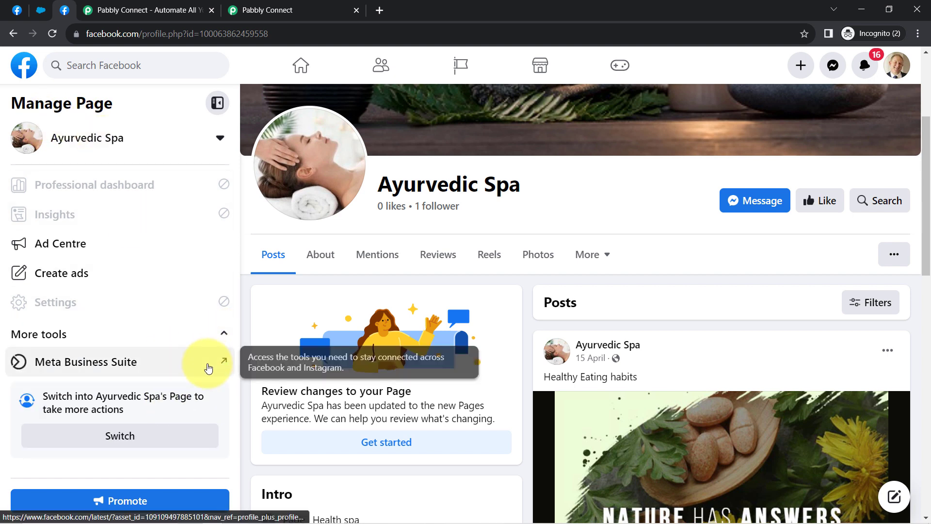
pyautogui.click(208, 367)
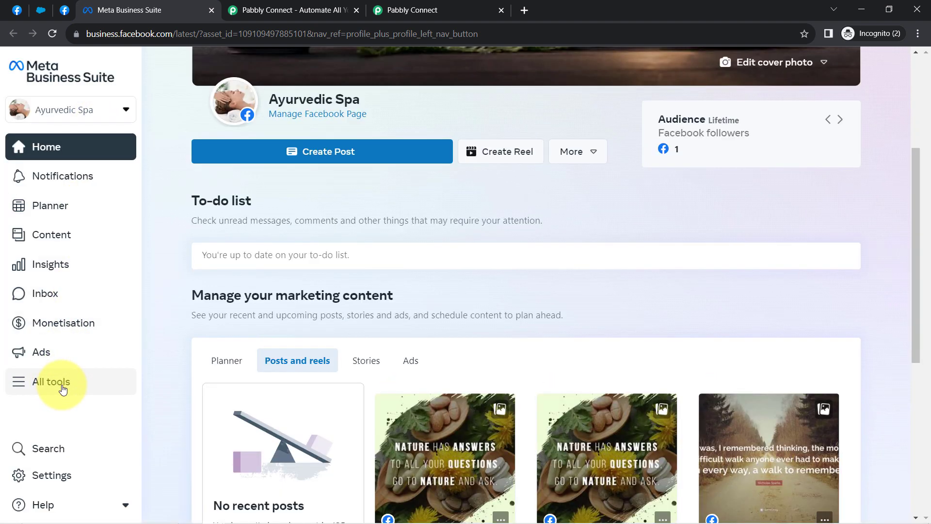
pyautogui.click(62, 386)
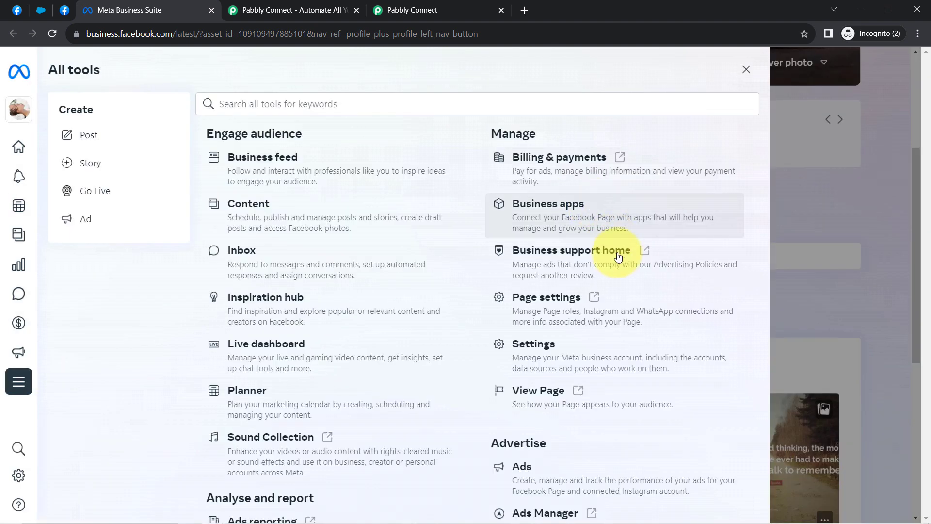
pyautogui.scroll(-8, 572, 429)
pyautogui.click(515, 295)
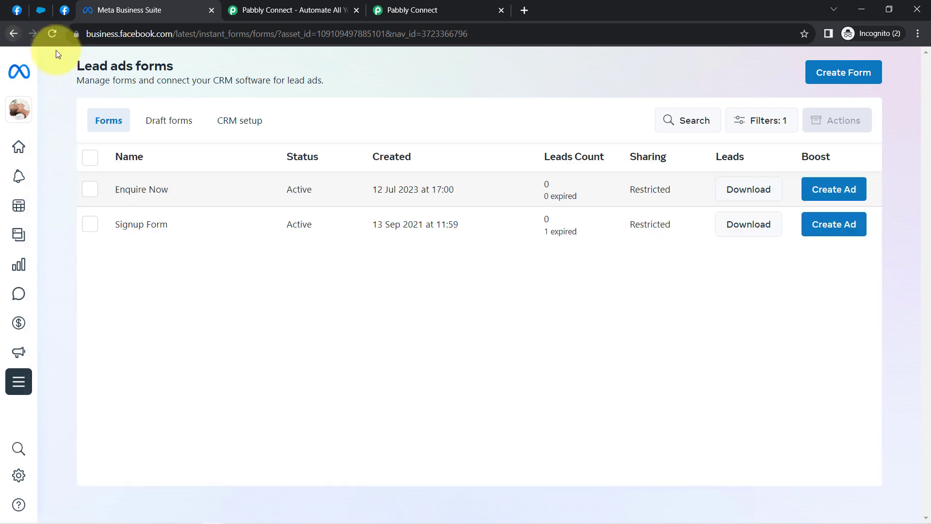
# Review the lead ads forms list and examine the details and preview of the Enquire Now form
pyautogui.moveTo(85, 68); pyautogui.dragTo(147, 69)
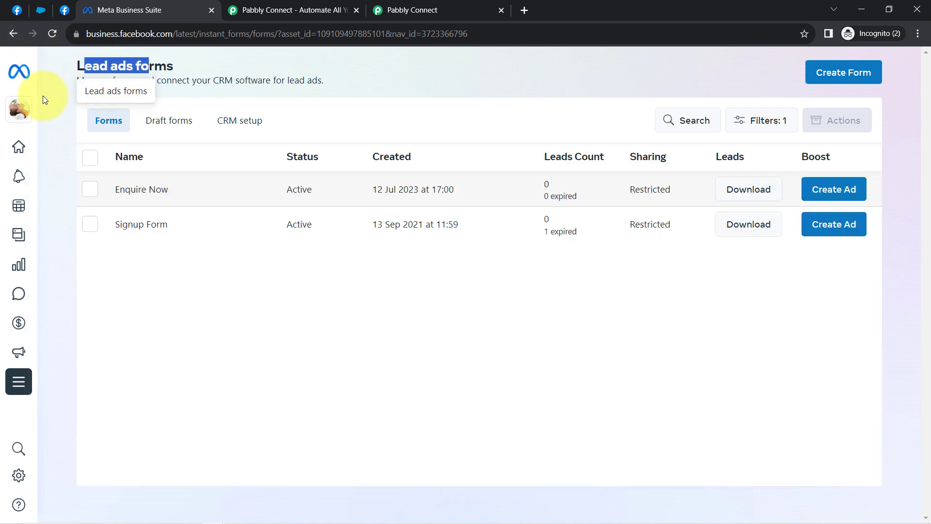
pyautogui.moveTo(17, 108)
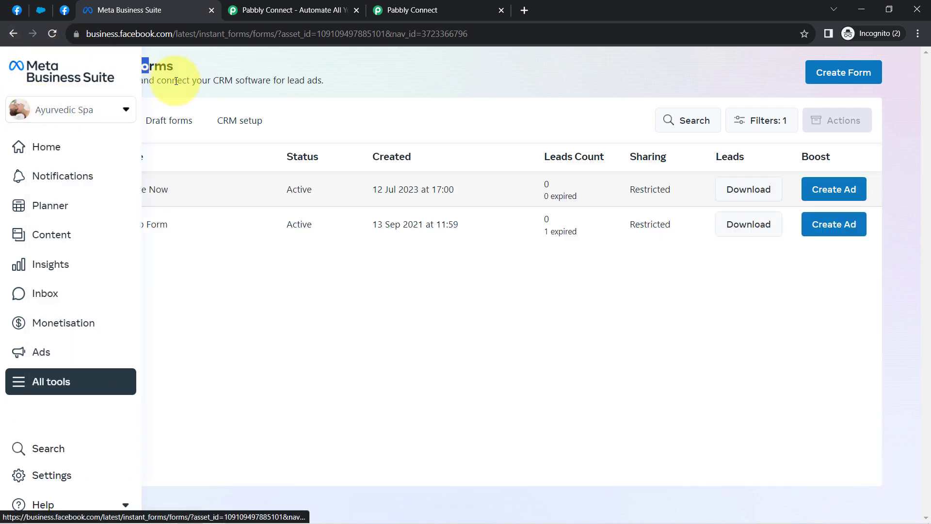
pyautogui.moveTo(92, 68); pyautogui.dragTo(135, 90)
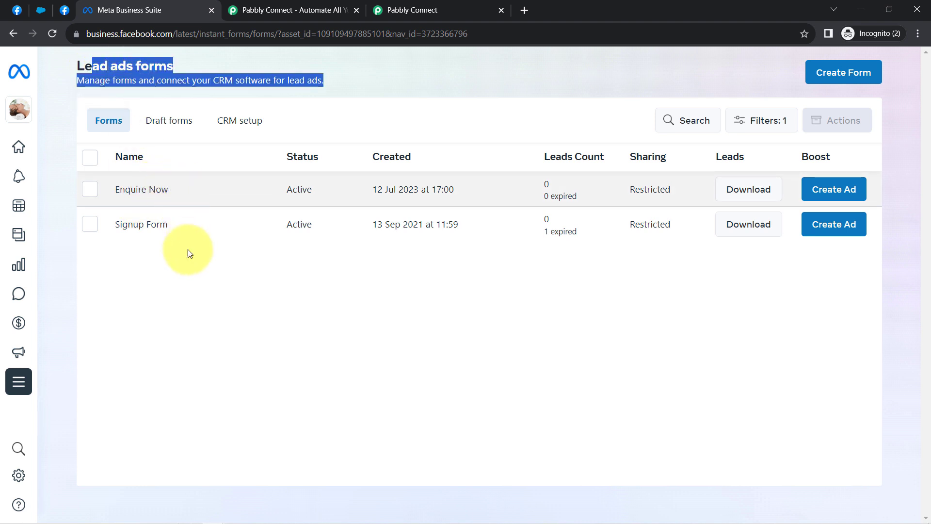
pyautogui.click(145, 192)
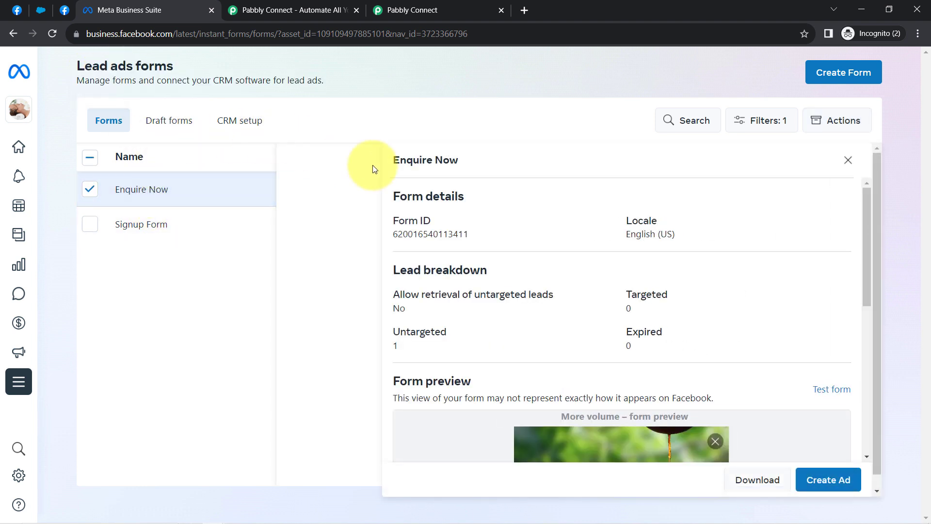
pyautogui.scroll(-5, 635, 308)
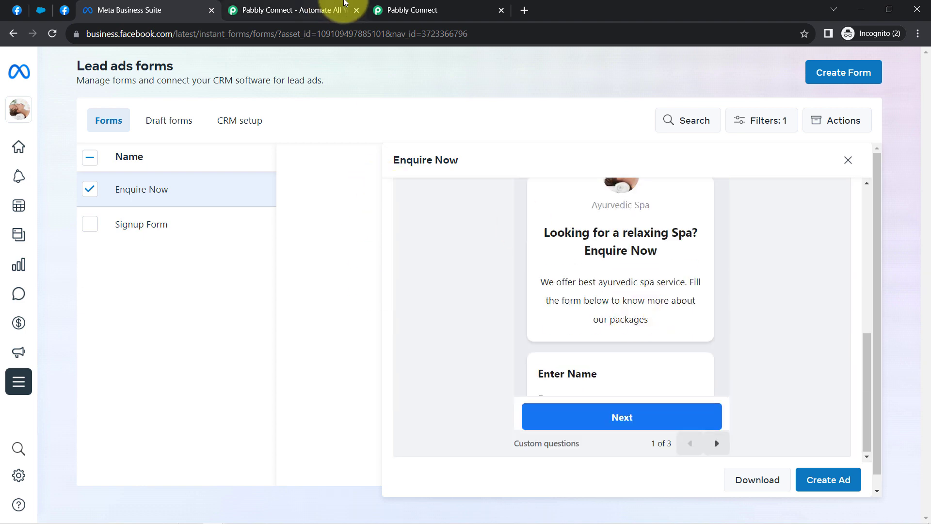
# Return to the Pabbly Connect workflow, keep Enquire Now as the lead form, and save the trigger with a test request
pyautogui.click(390, 9)
pyautogui.click(210, 297)
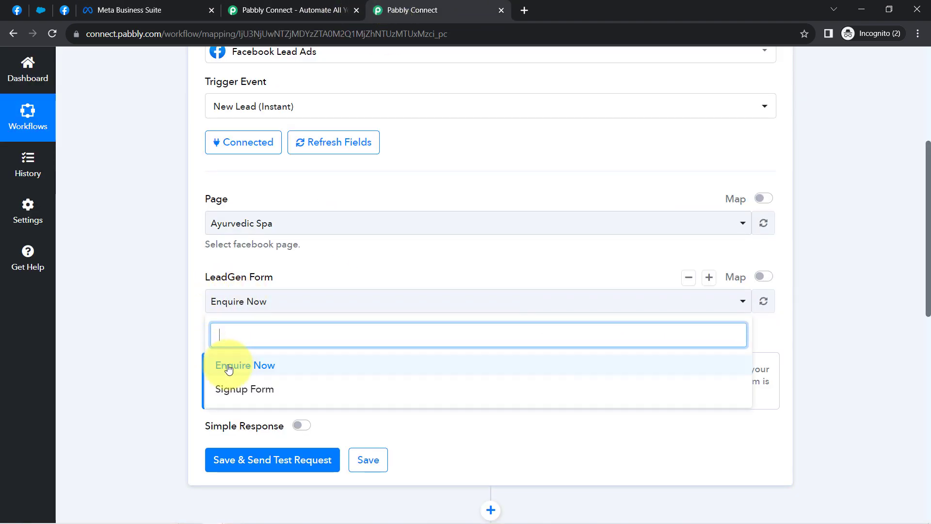
pyautogui.click(201, 300)
pyautogui.scroll(-5, 200, 299)
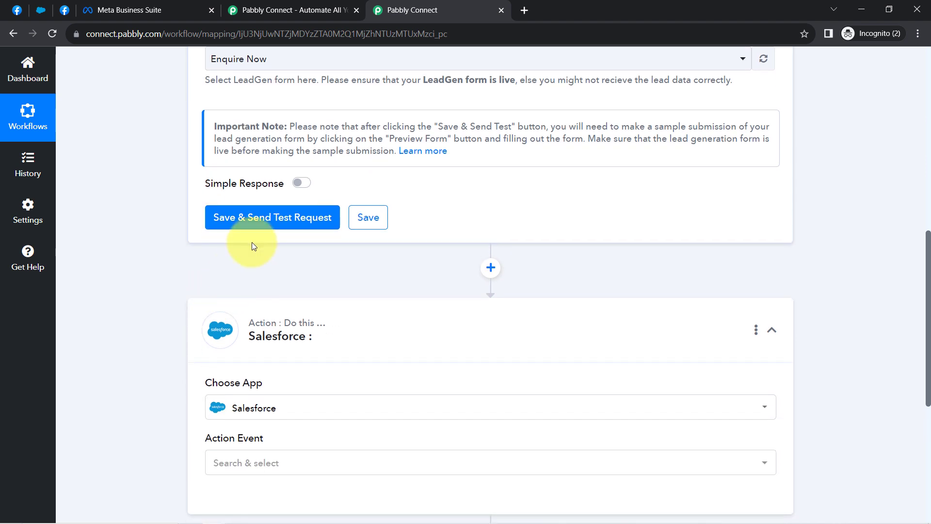
pyautogui.click(252, 219)
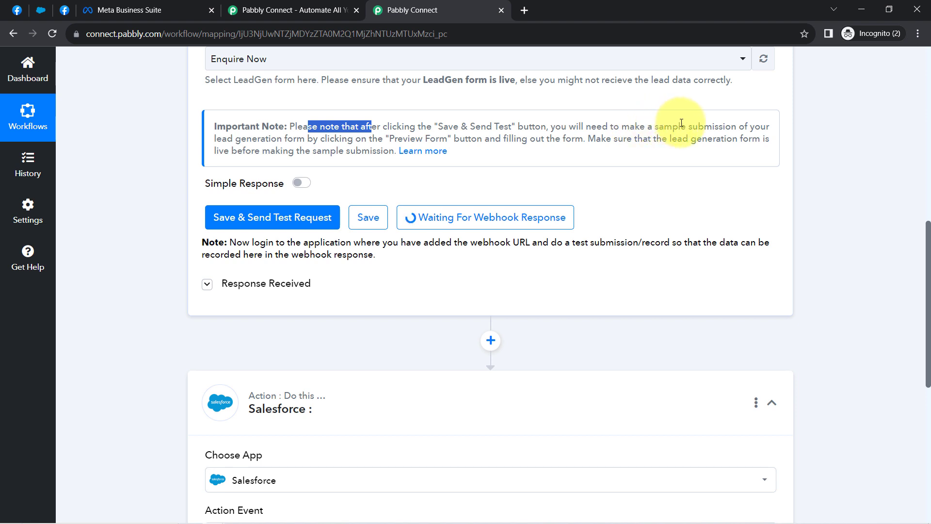
# Read the trigger's important note on sample submissions and open its Learn more link in a new tab
pyautogui.moveTo(256, 138); pyautogui.dragTo(357, 139)
pyautogui.click(415, 139)
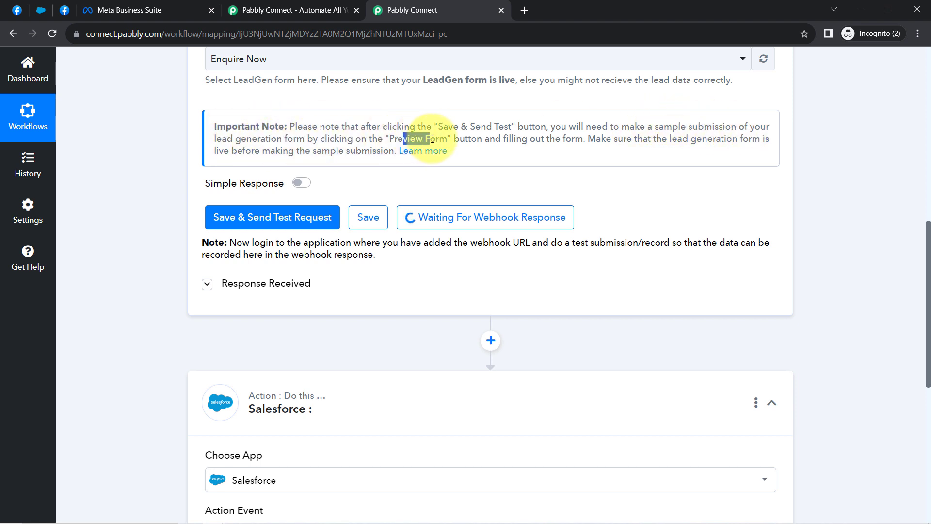
pyautogui.moveTo(622, 139); pyautogui.dragTo(297, 156)
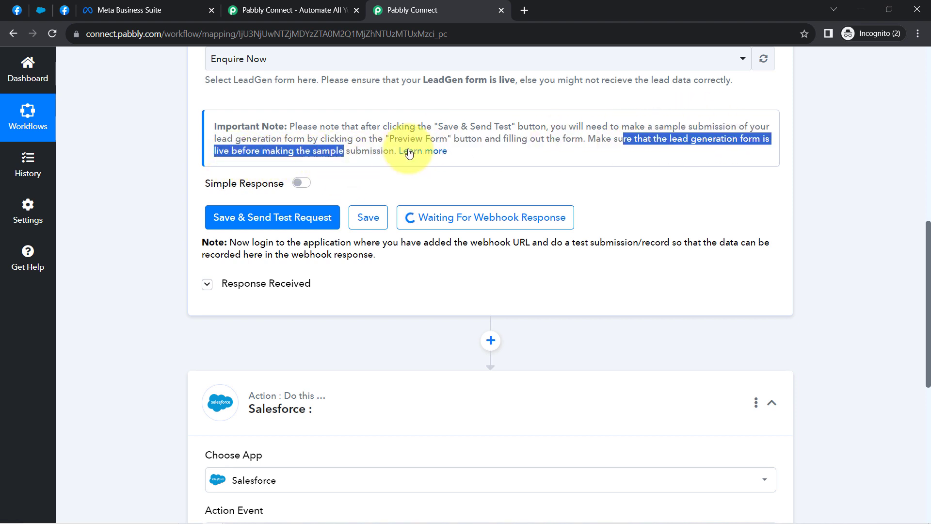
pyautogui.rightClick(432, 153)
pyautogui.click(433, 159)
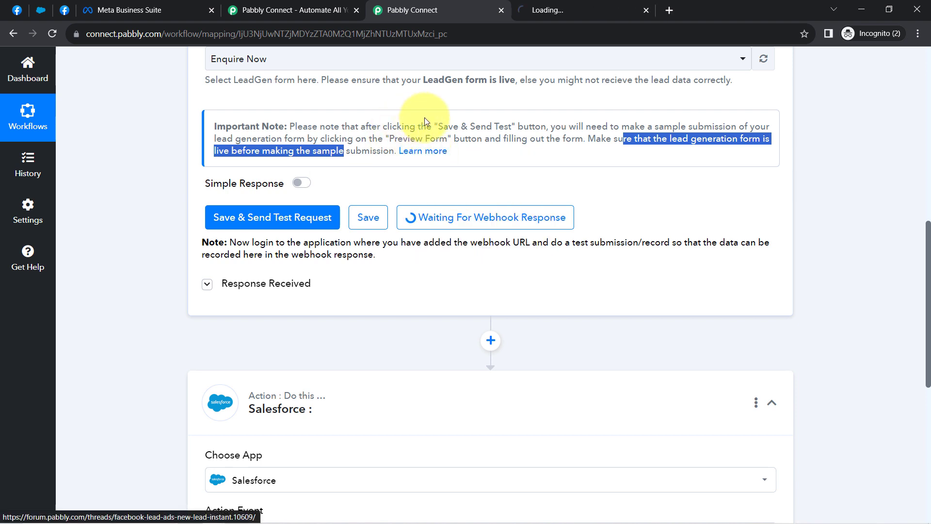
pyautogui.click(560, 6)
pyautogui.click(437, 8)
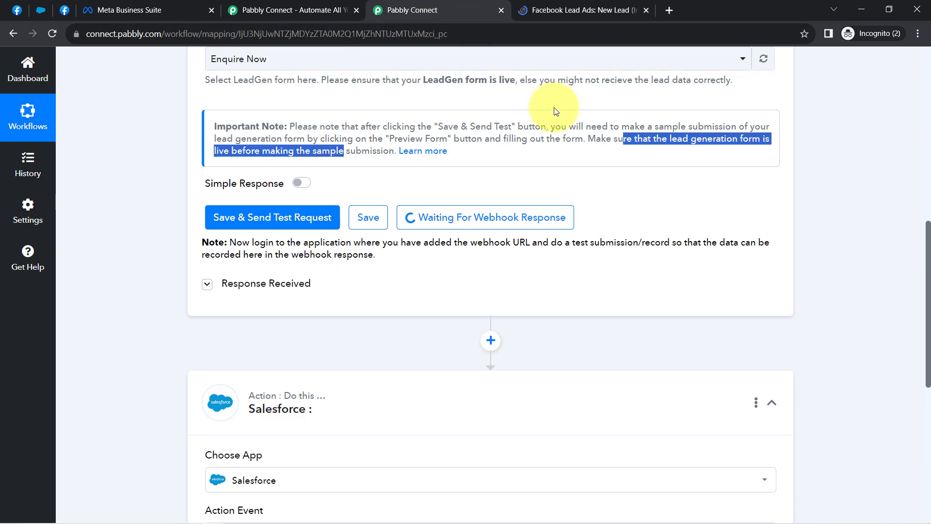
# Look at the form preview in the already open Lead Ads Testing Tool, then return to the workflow's note
pyautogui.click(17, 8)
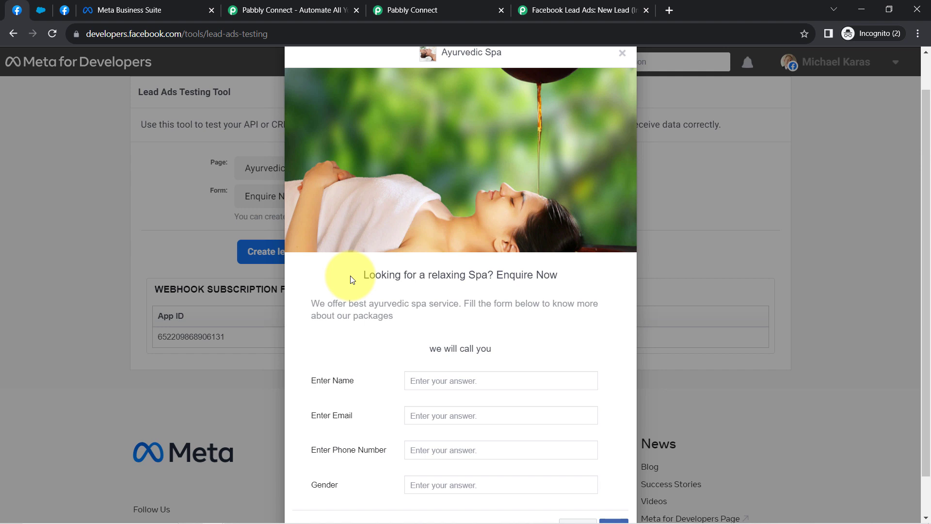
pyautogui.click(397, 9)
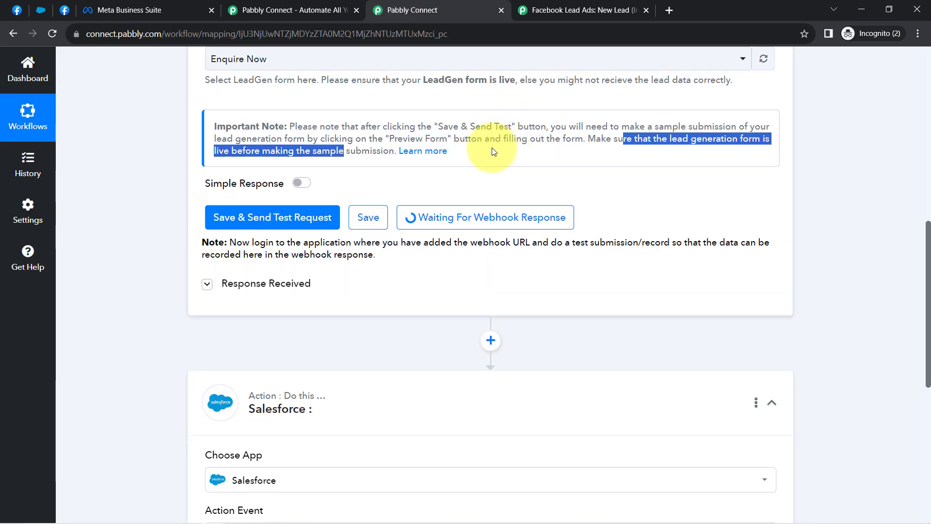
pyautogui.click(454, 136)
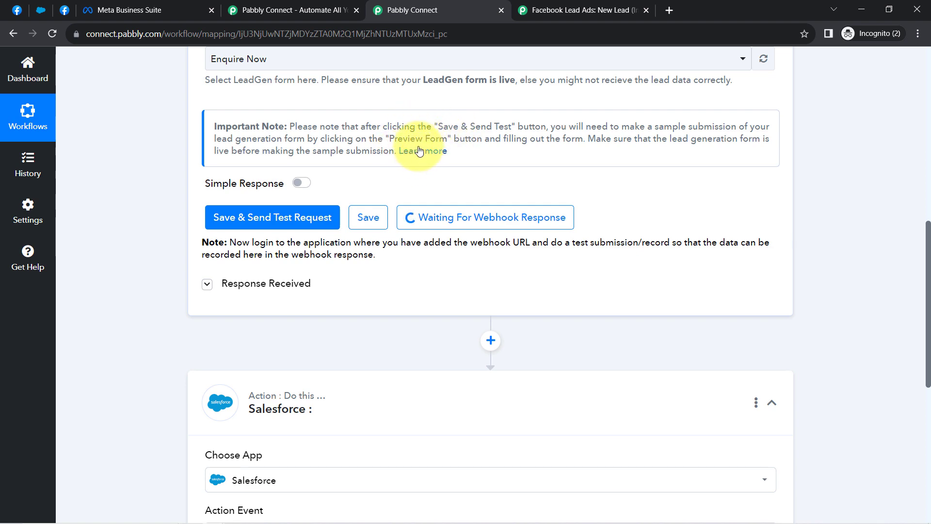
# Open the Facebook Lead Ads testing tool through the link in the Pabbly forum thread and close the thread
pyautogui.click(577, 10)
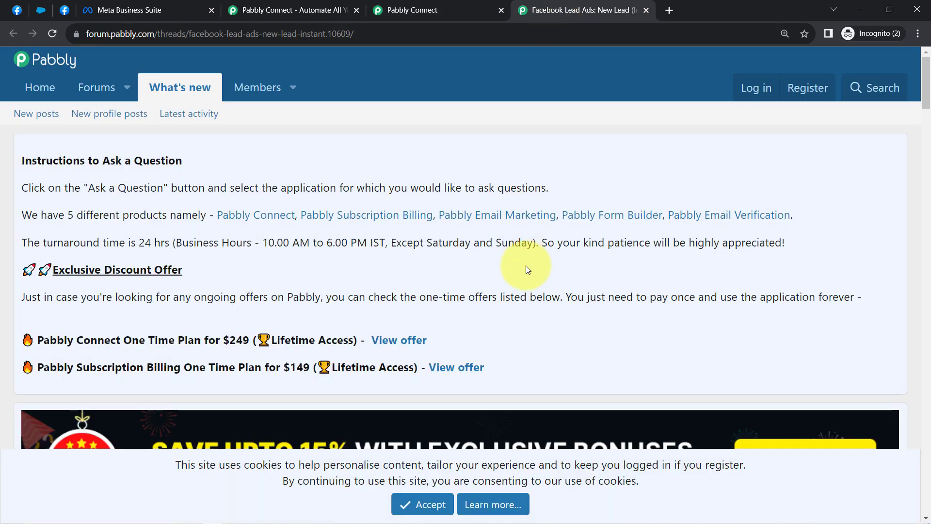
pyautogui.scroll(-5, 525, 266)
pyautogui.scroll(-15, 522, 291)
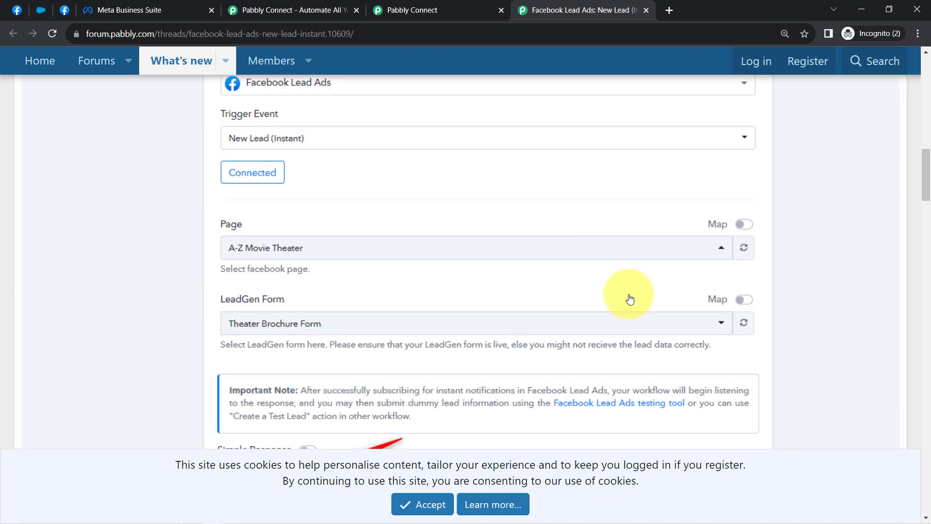
pyautogui.scroll(-10, 629, 298)
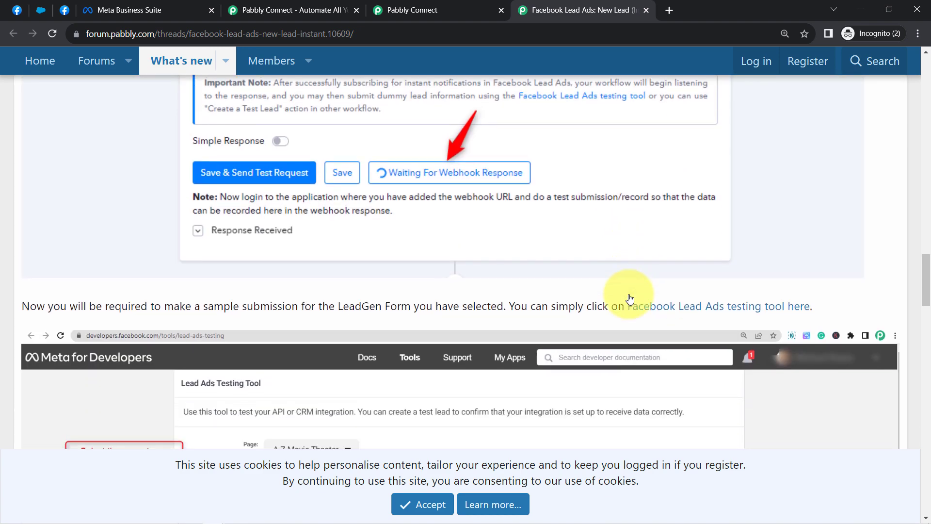
pyautogui.click(705, 311)
pyautogui.click(624, 7)
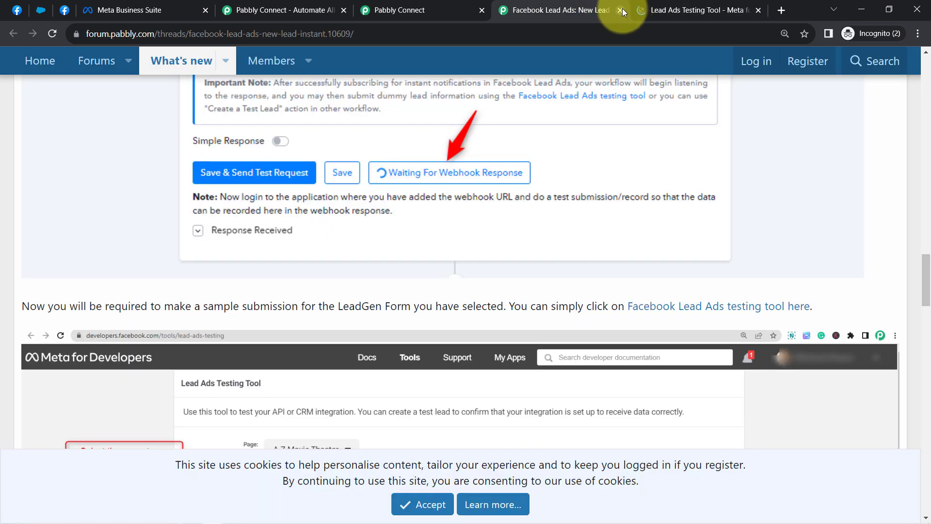
pyautogui.click(621, 8)
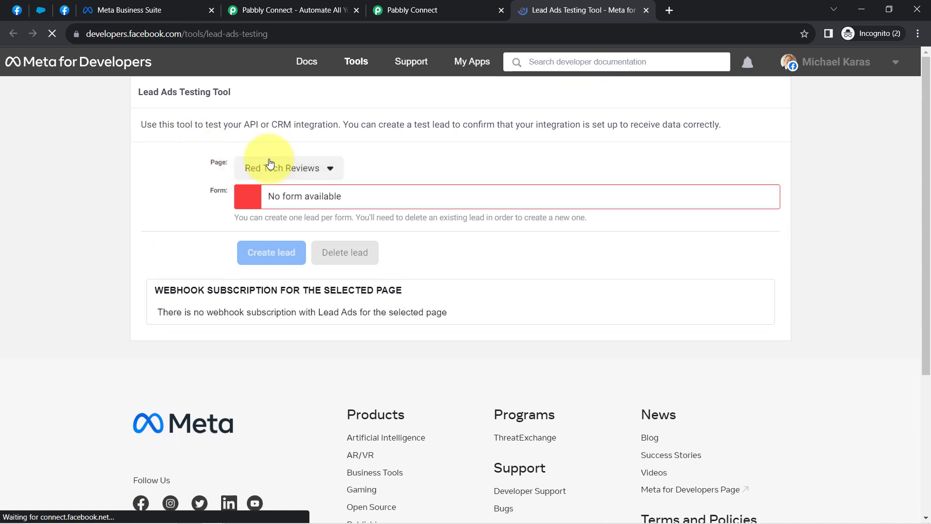
# Search the testing tool's page list for "spa" and select the Ayurvedic Spa page
pyautogui.click(281, 167)
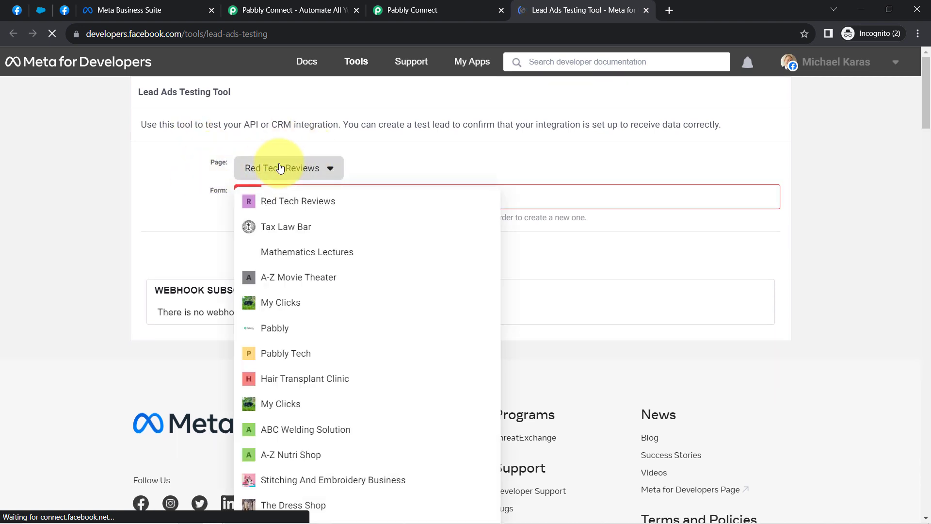
pyautogui.hotkey('ctrl', 'f')
pyautogui.write('s')
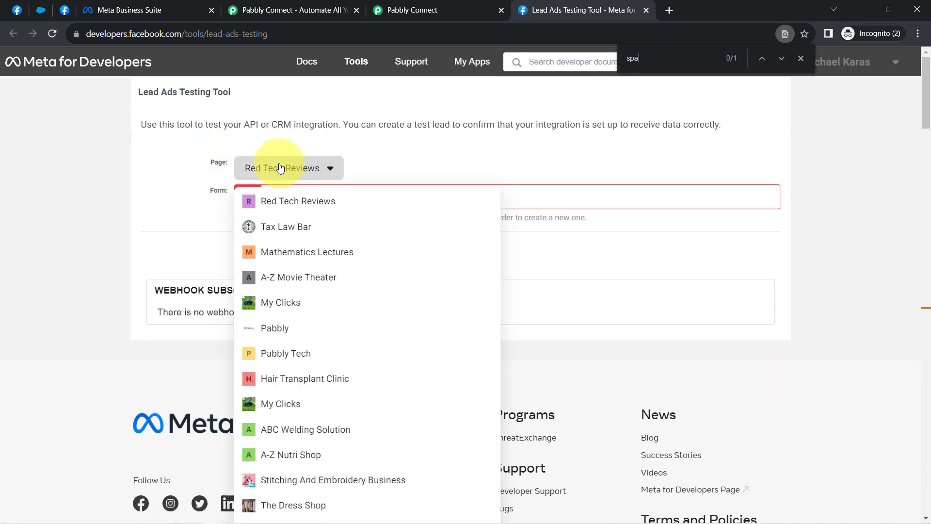
pyautogui.write('pa')
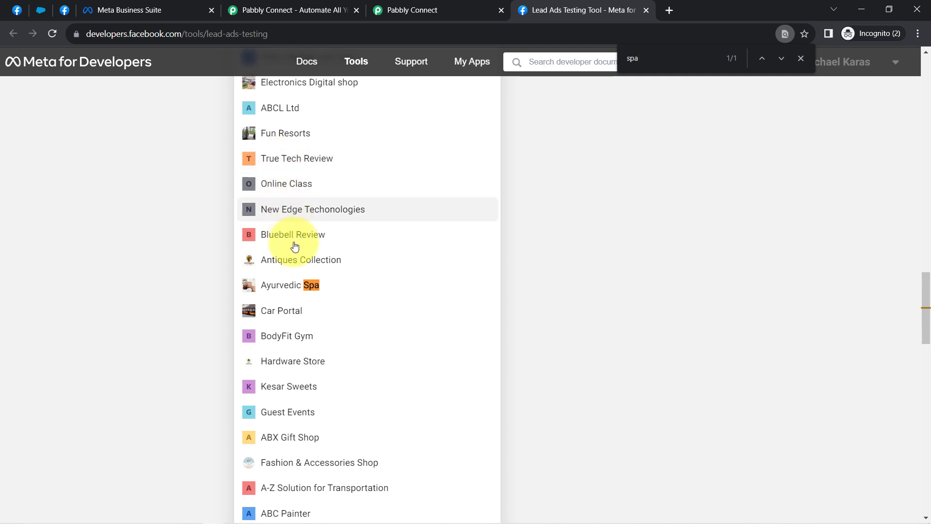
pyautogui.click(290, 285)
pyautogui.scroll(3, 265, 202)
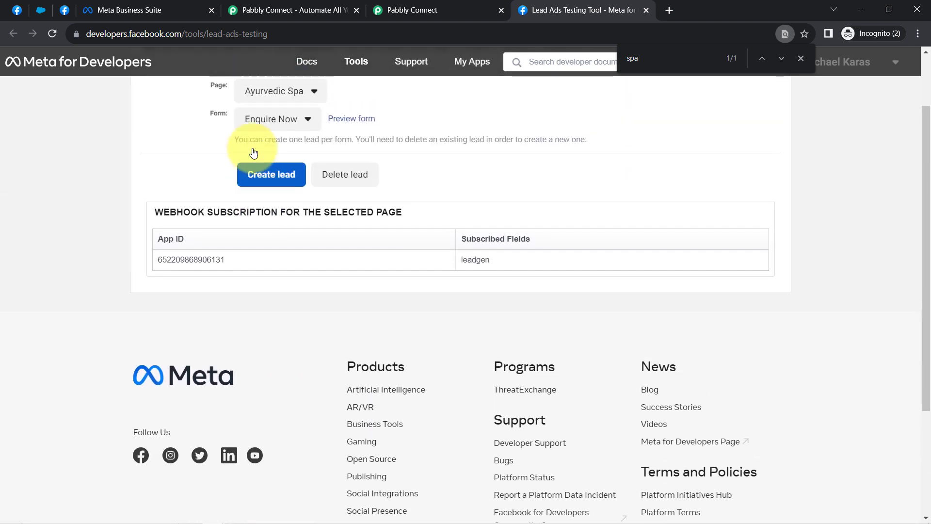
pyautogui.scroll(-1, 315, 184)
pyautogui.scroll(2, 262, 194)
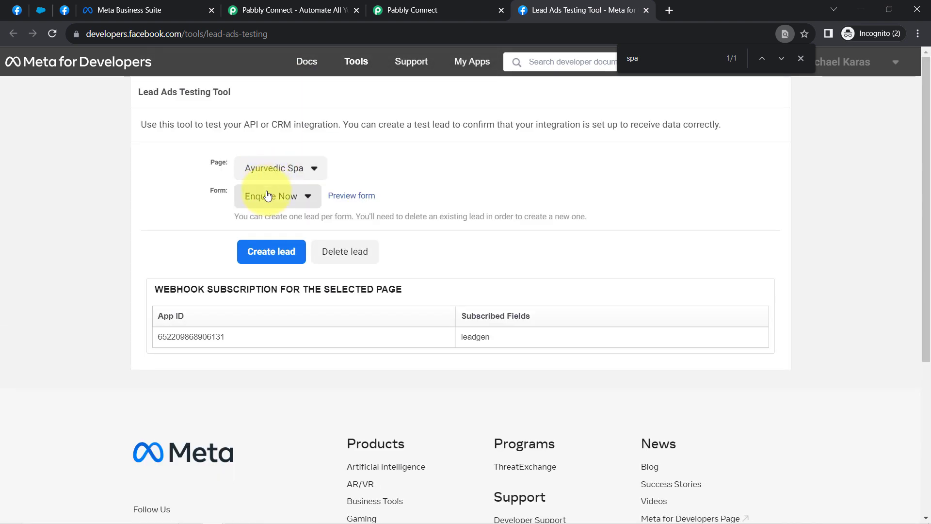
# Keep Enquire Now as the test form, open its preview and activate the Enter Name field
pyautogui.click(272, 201)
pyautogui.click(202, 221)
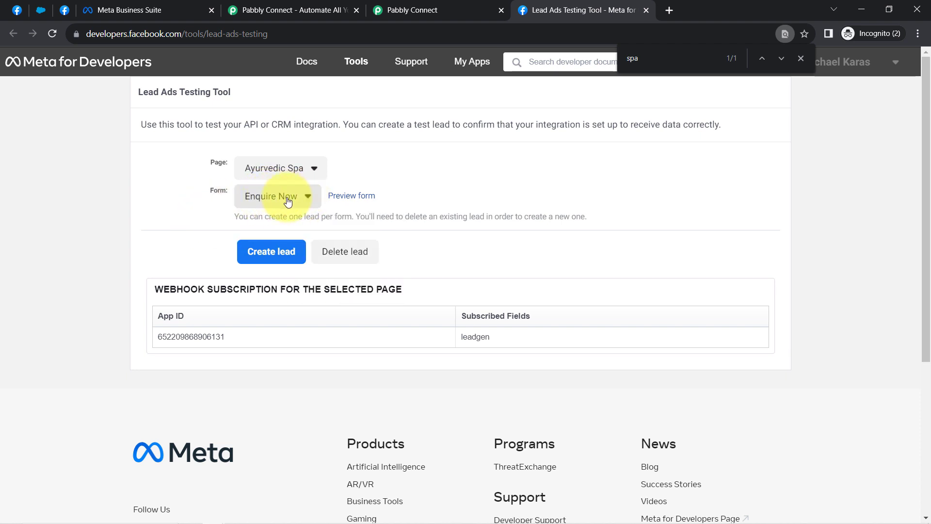
pyautogui.click(334, 197)
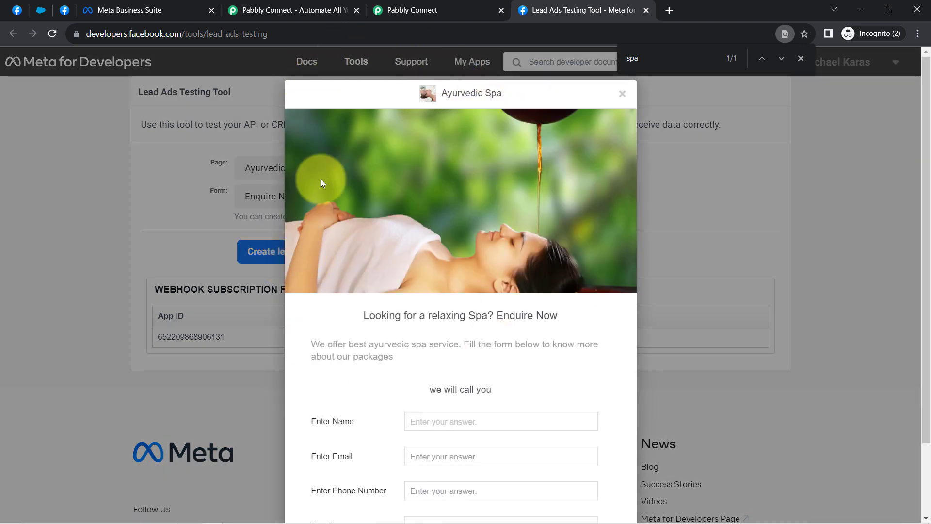
pyautogui.scroll(-2, 426, 365)
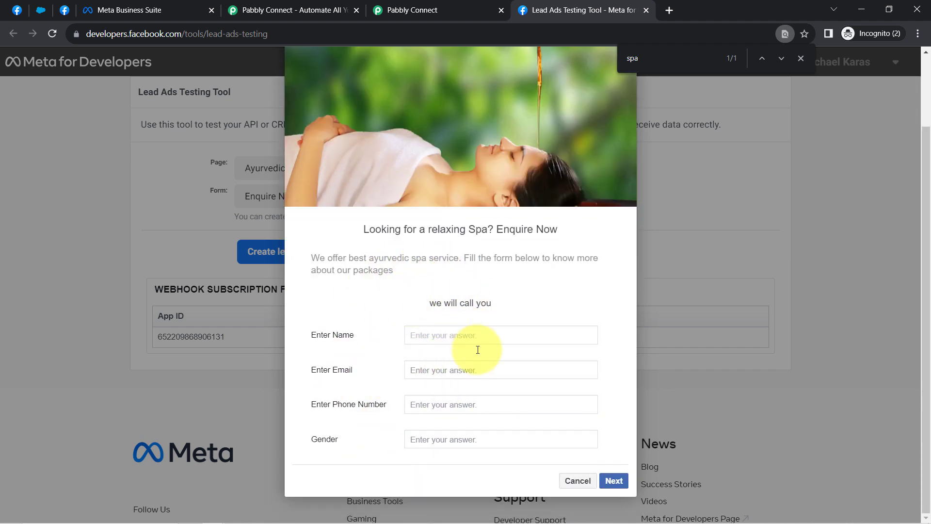
pyautogui.click(434, 335)
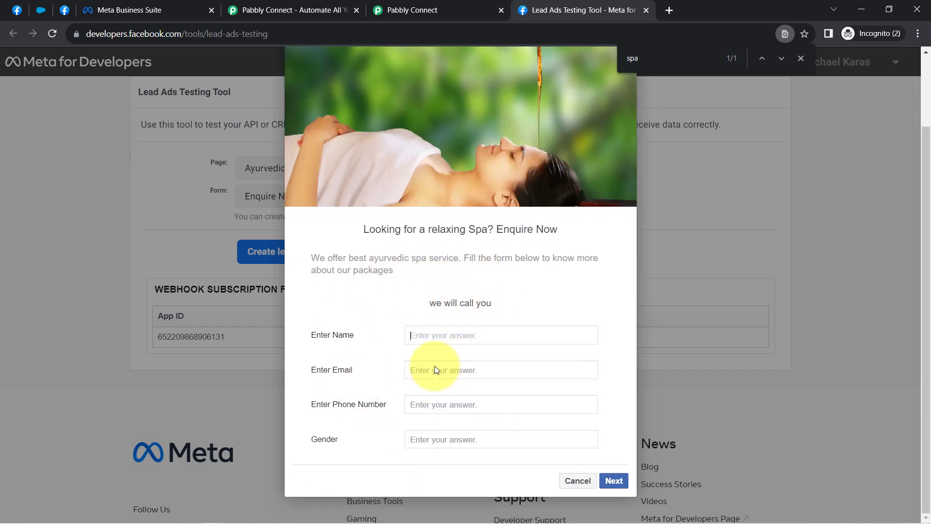
# Close the Pabbly Connect homepage, the Meta Business Suite page and the duplicate Lead Ads Testing Tool, keeping the pinned testing tool open
pyautogui.click(343, 6)
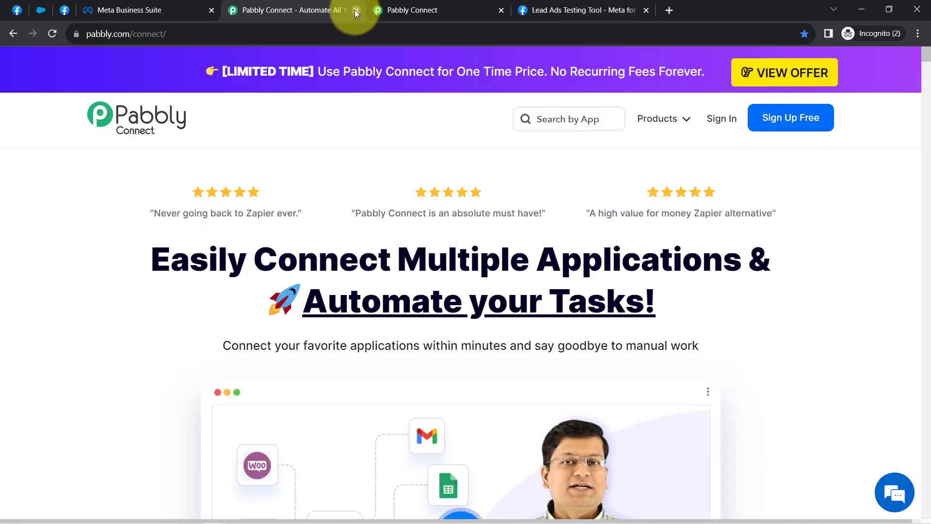
pyautogui.click(356, 10)
pyautogui.click(165, 6)
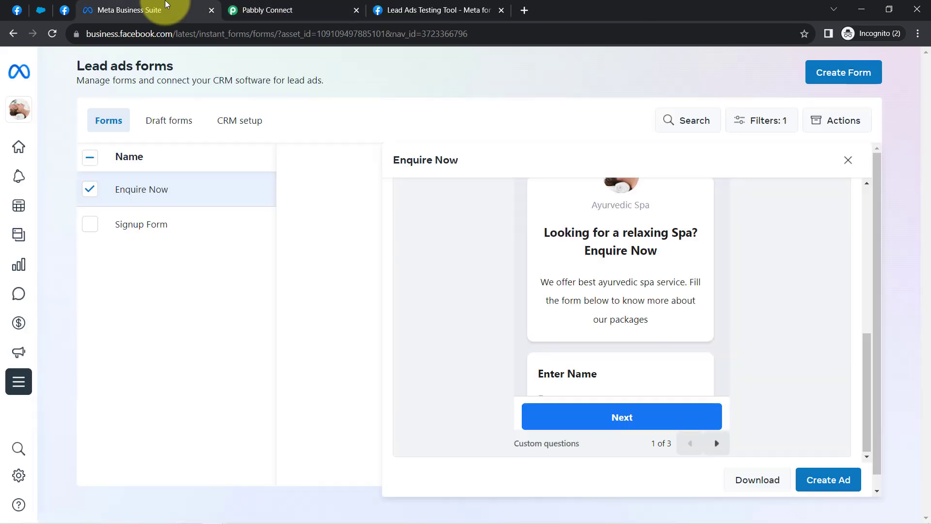
pyautogui.click(212, 10)
pyautogui.click(271, 10)
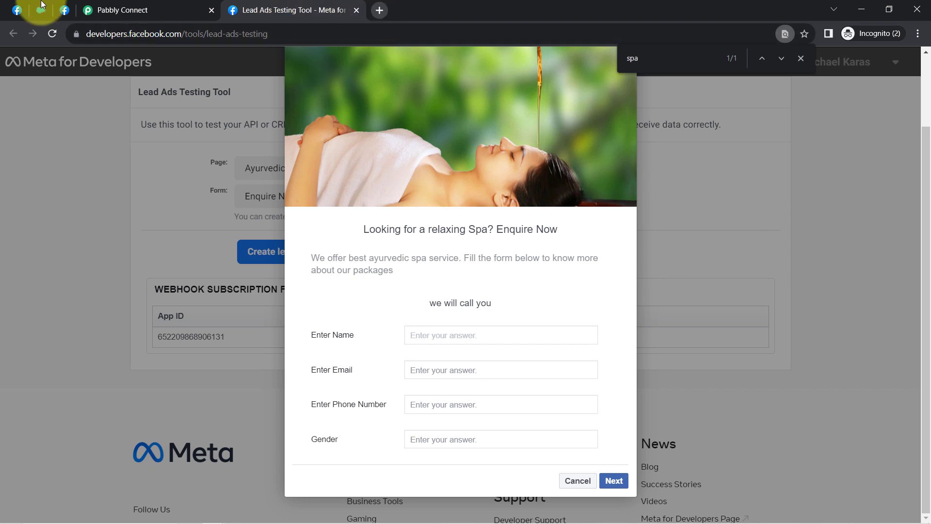
pyautogui.click(16, 10)
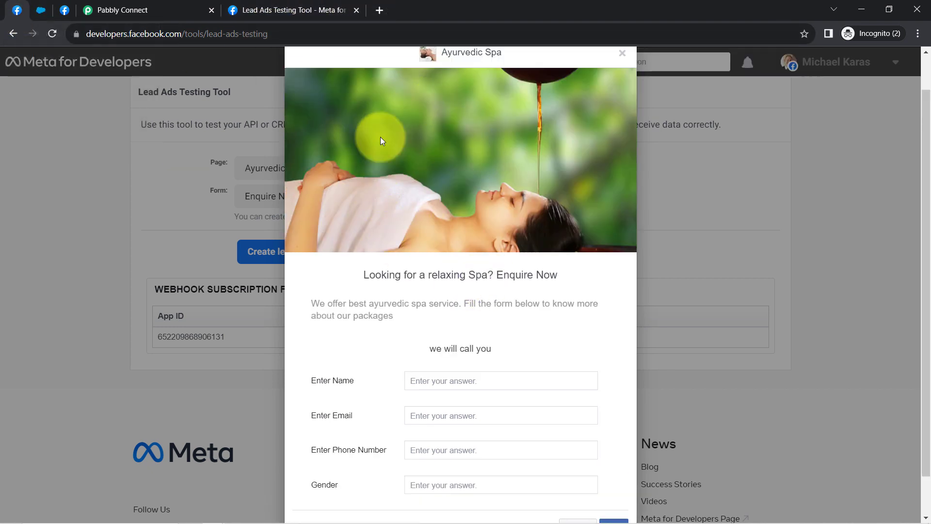
pyautogui.click(357, 10)
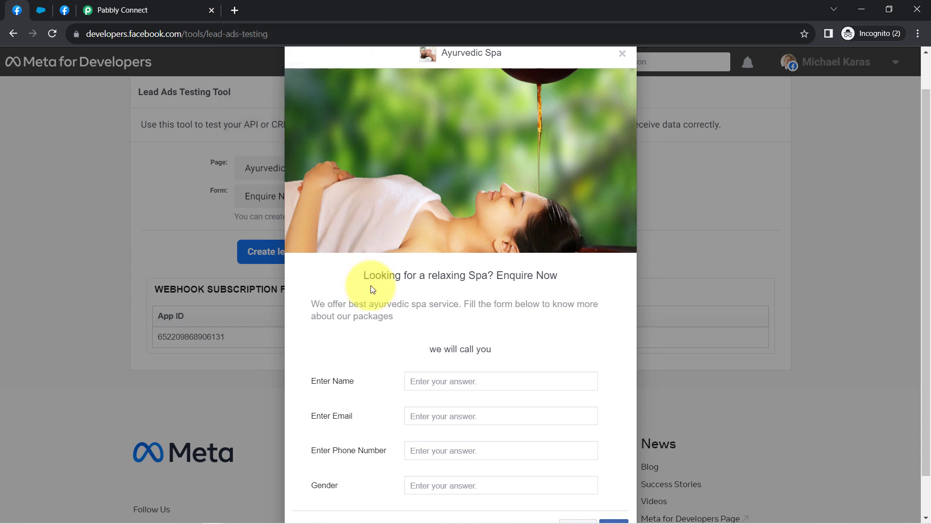
# Fill in the sample lead's name, email, phone number and gender as Female in the Enquire Now preview, and submit the form
pyautogui.scroll(-1, 373, 291)
pyautogui.scroll(-1, 376, 297)
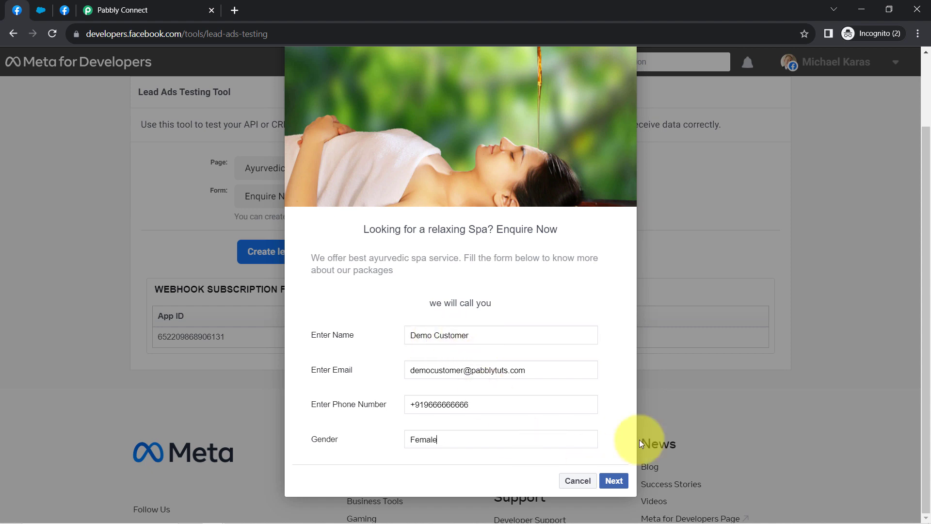
pyautogui.click(614, 480)
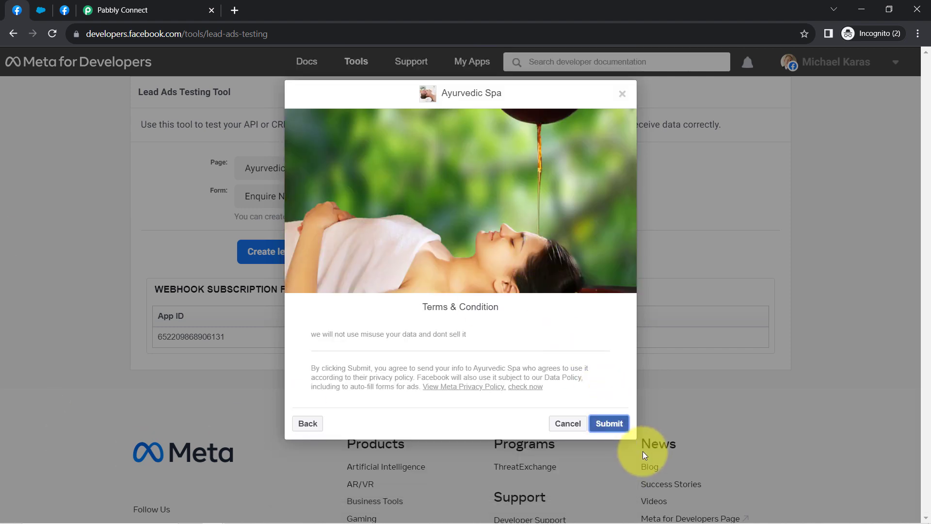
pyautogui.click(607, 424)
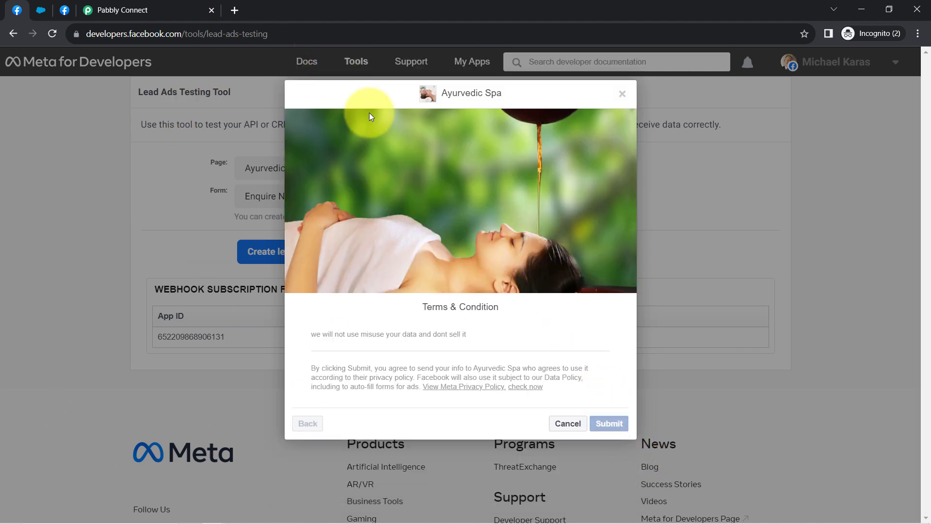
# Switch to the Pabbly Connect workflow and check the name, email, phone number and gender in the trigger's received response
pyautogui.click(156, 5)
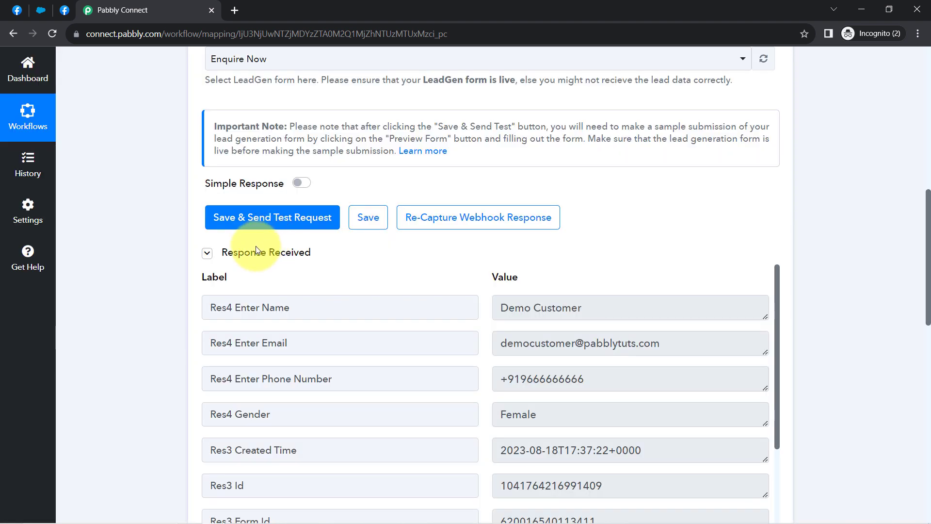
pyautogui.click(256, 252)
pyautogui.click(256, 252)
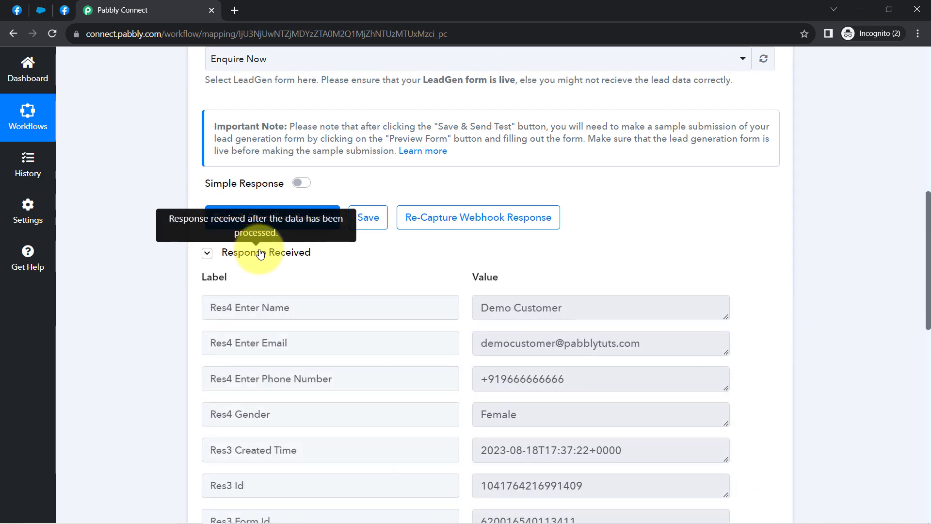
pyautogui.moveTo(927, 227); pyautogui.dragTo(887, 268)
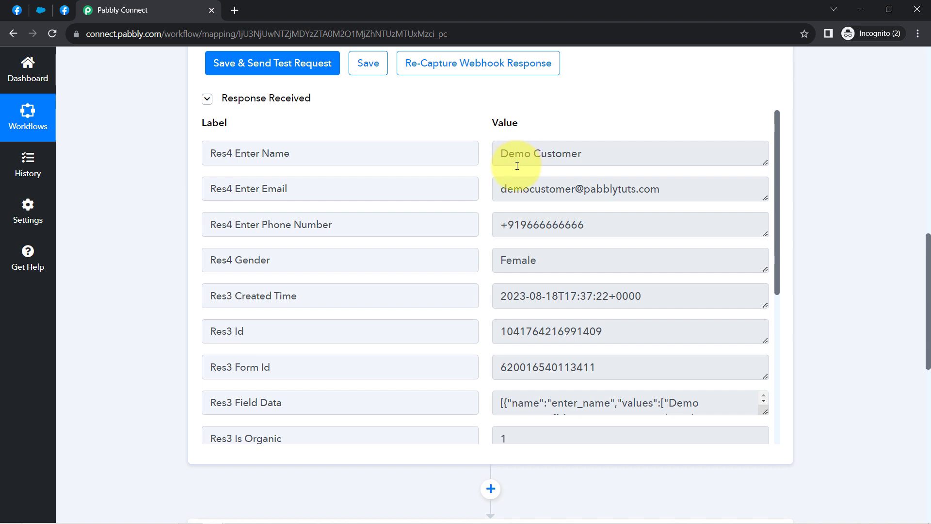
pyautogui.moveTo(513, 151); pyautogui.dragTo(582, 152)
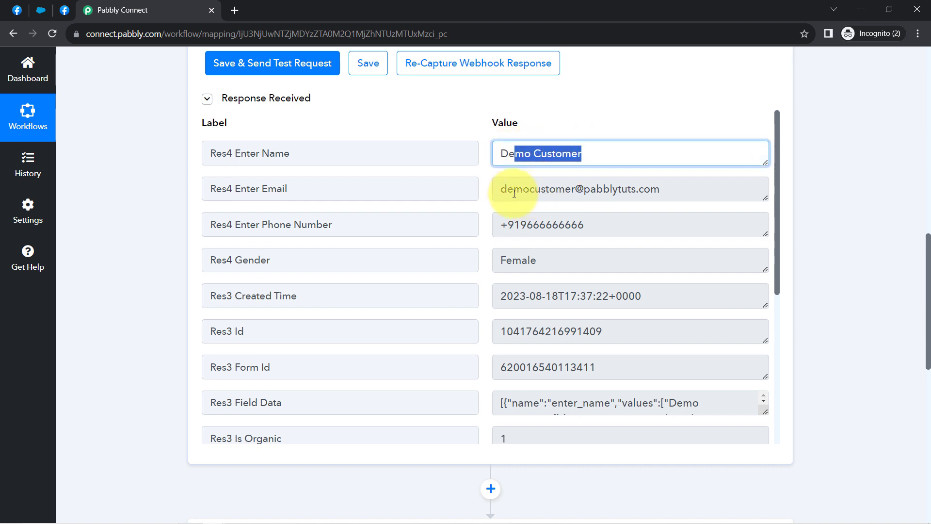
pyautogui.moveTo(514, 193); pyautogui.dragTo(643, 189)
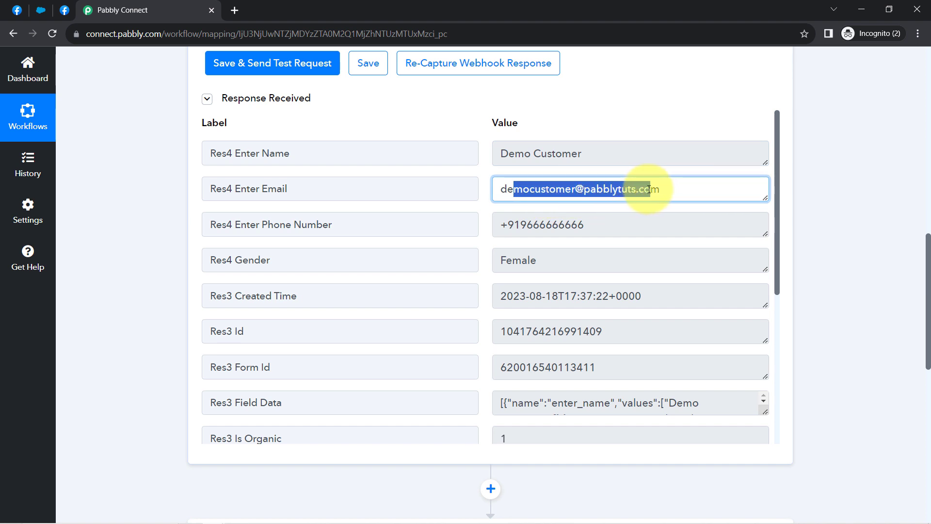
pyautogui.moveTo(514, 224); pyautogui.dragTo(529, 257)
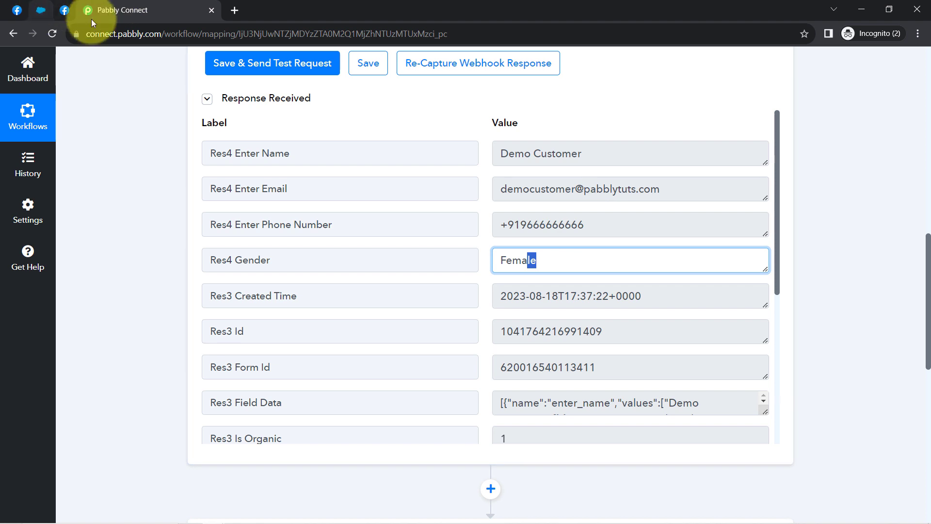
# Dismiss the submitted form's thank-you preview in the Lead Ads Testing Tool, highlight lead-ads-testing in its address, and return to the workflow
pyautogui.click(16, 10)
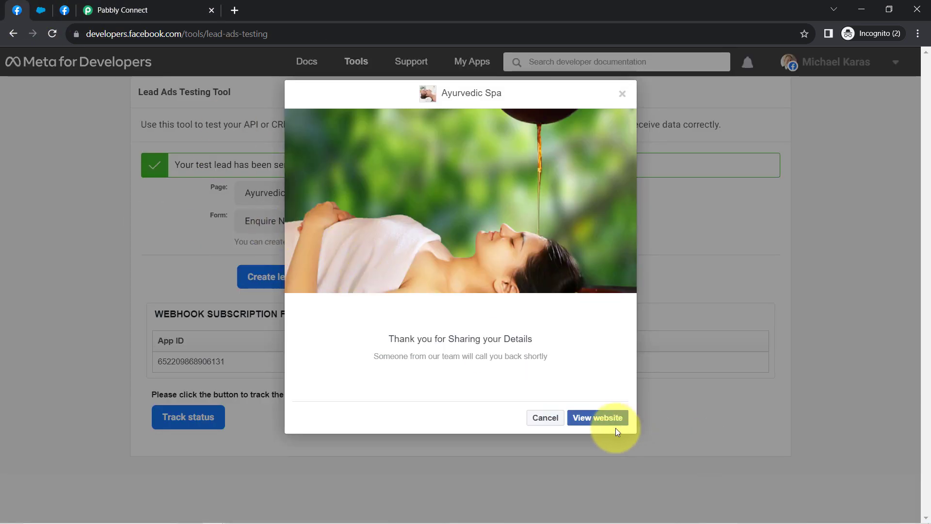
pyautogui.click(546, 421)
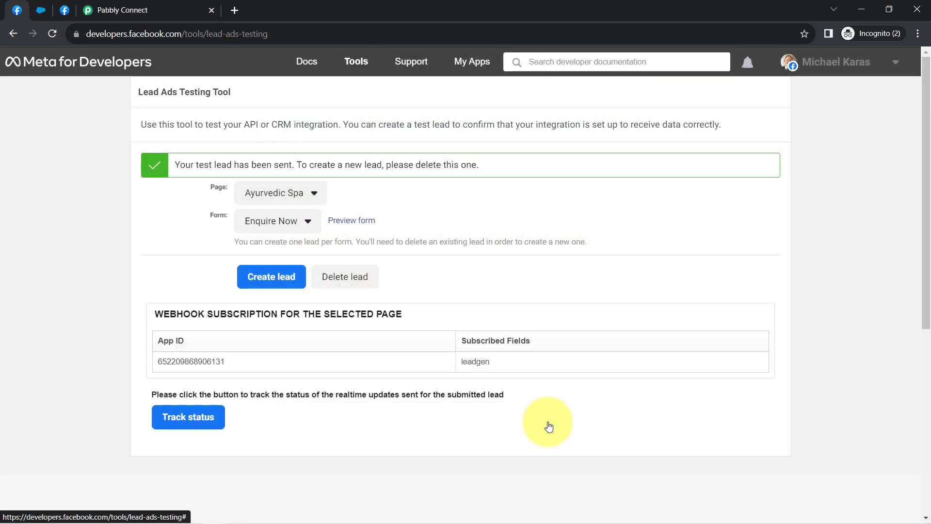
pyautogui.moveTo(206, 33); pyautogui.dragTo(285, 33)
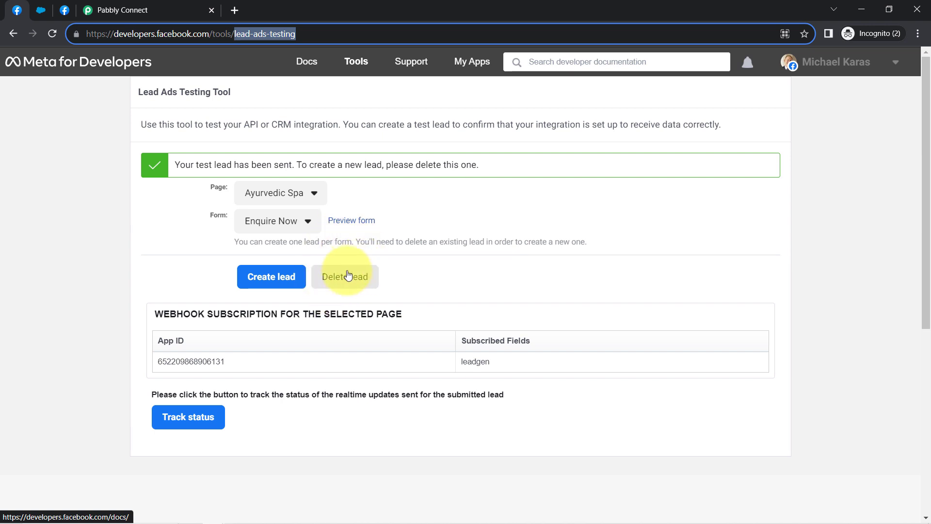
pyautogui.click(216, 4)
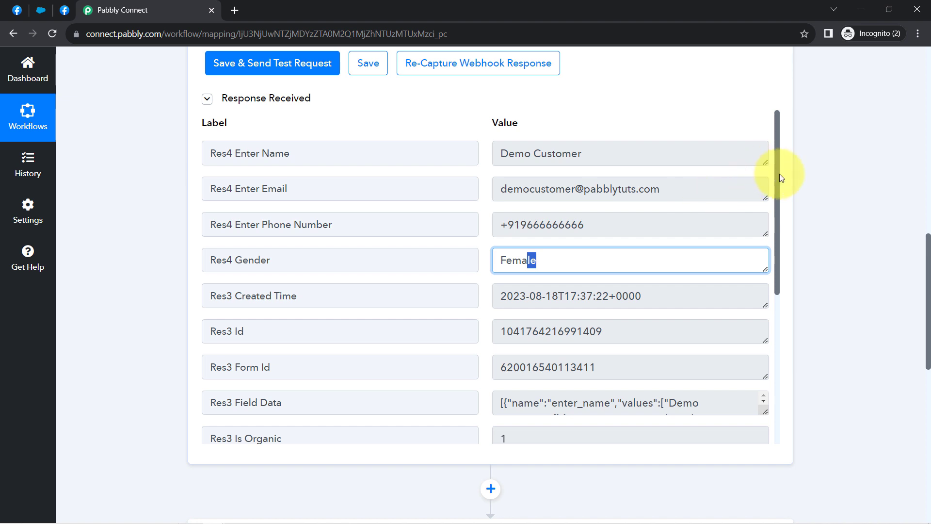
# Look over the received response and the testing tool page once more, and collapse the workflow's Facebook Lead Ads trigger
pyautogui.moveTo(777, 174); pyautogui.dragTo(764, 115)
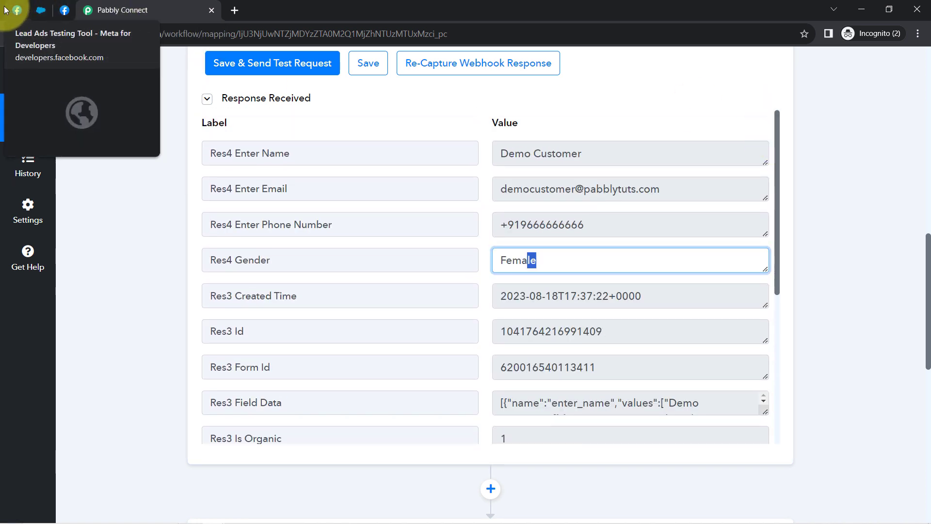
pyautogui.click(63, 7)
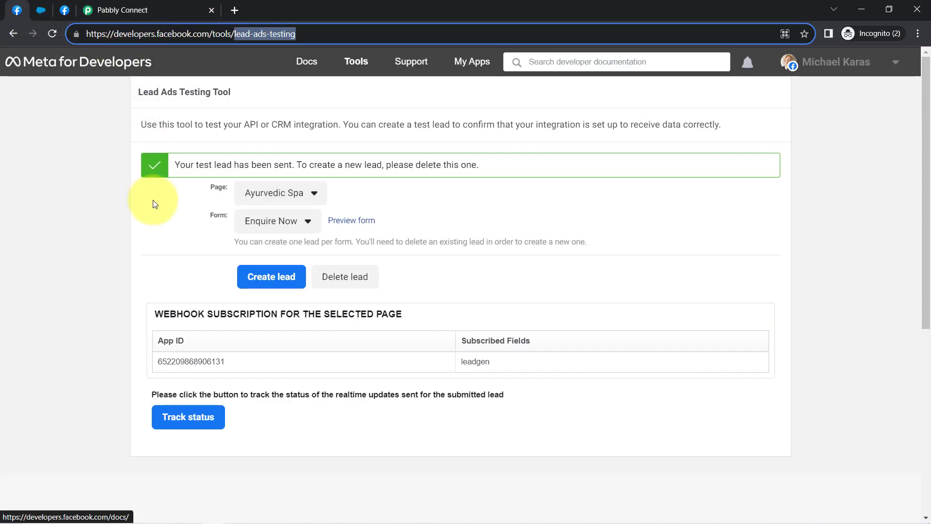
pyautogui.click(124, 10)
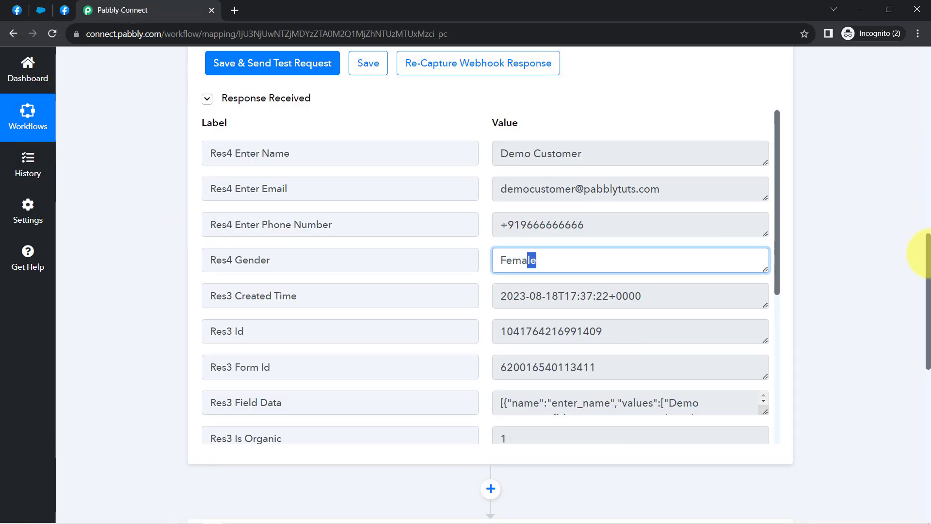
pyautogui.moveTo(926, 257); pyautogui.dragTo(915, 59)
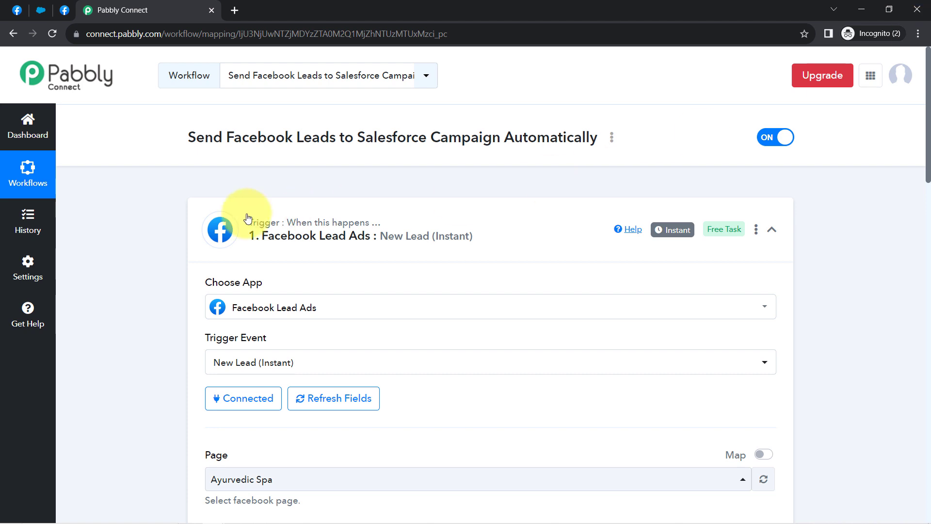
pyautogui.click(223, 235)
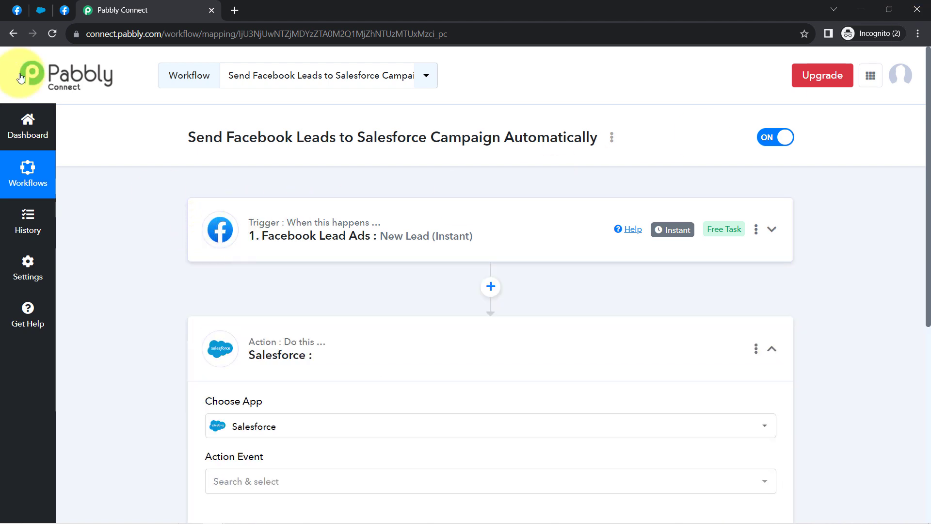
# Reopen the Enquire Now form preview in the Lead Ads Testing Tool and return to the Pabbly Connect workflow
pyautogui.click(11, 11)
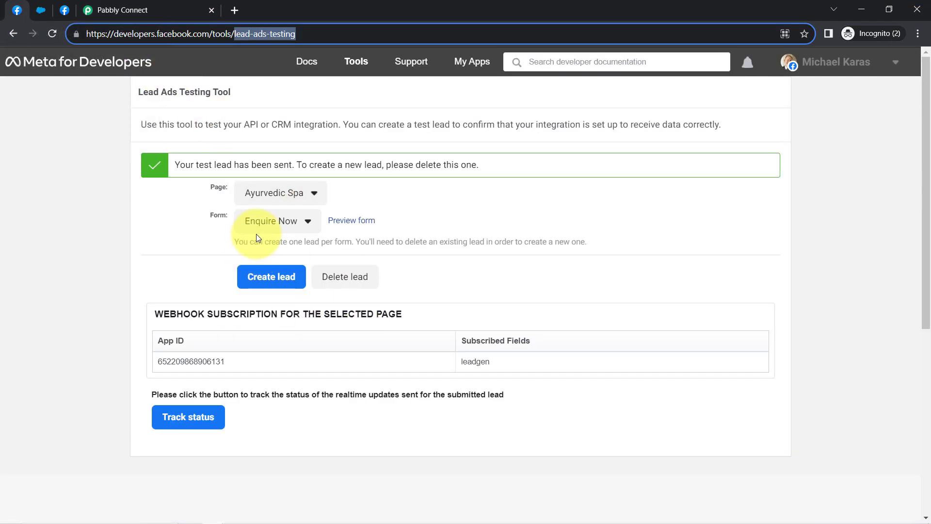
pyautogui.click(353, 221)
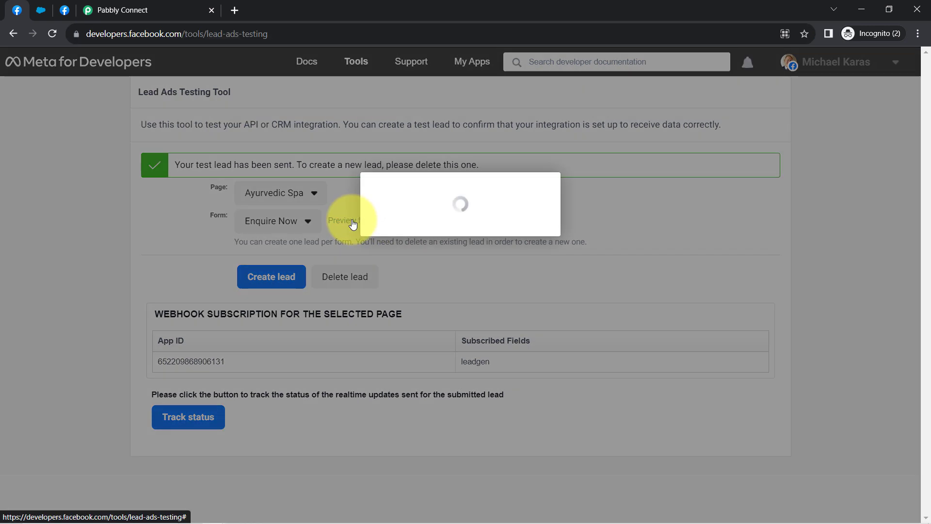
pyautogui.click(117, 10)
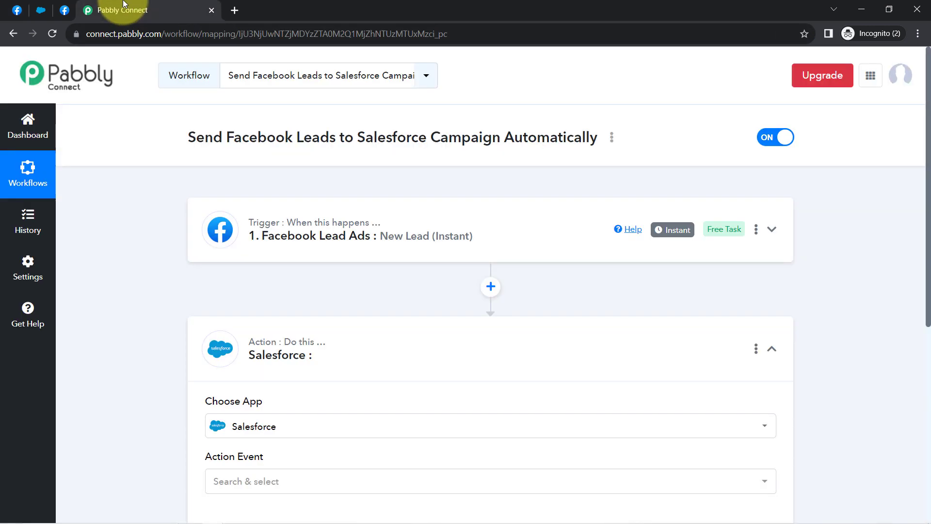
# Expand the Facebook Lead Ads trigger, review its page, form and captured response, and collapse it again
pyautogui.click(330, 237)
pyautogui.scroll(-7, 188, 370)
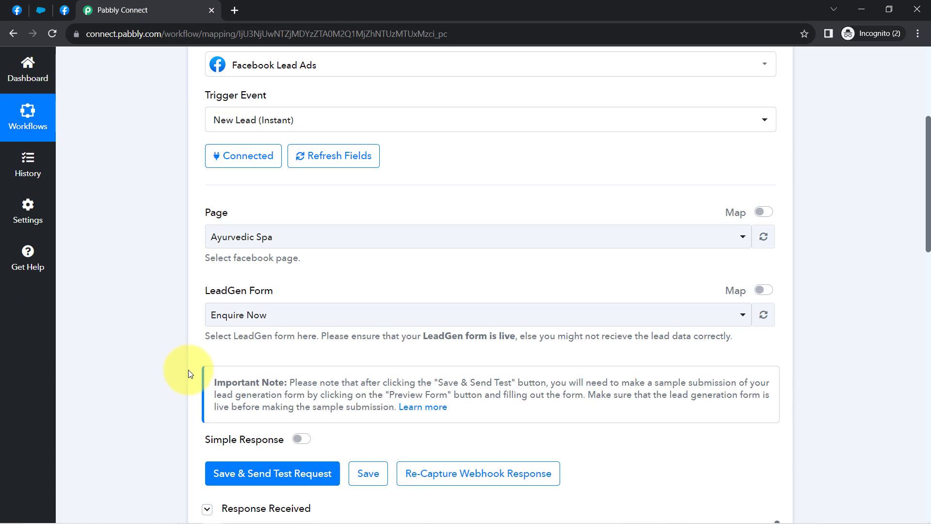
pyautogui.scroll(-3, 257, 295)
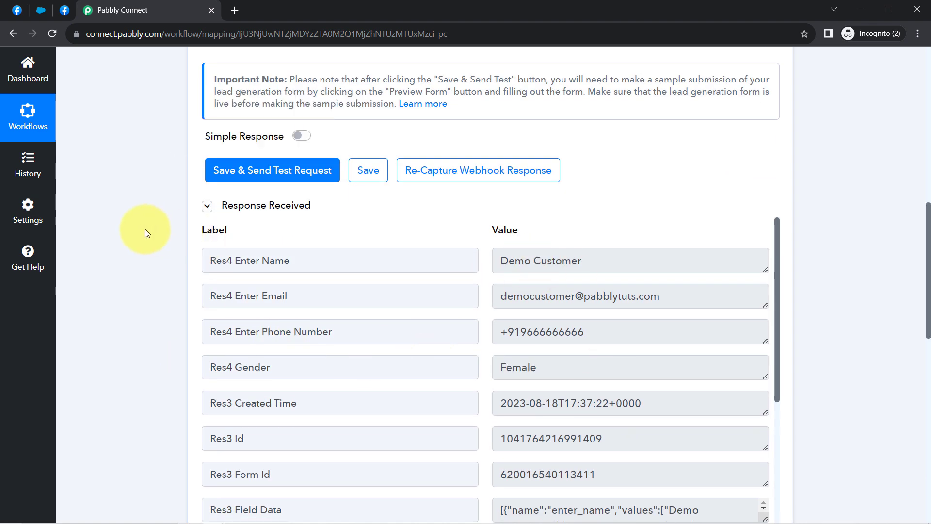
pyautogui.scroll(10, 146, 232)
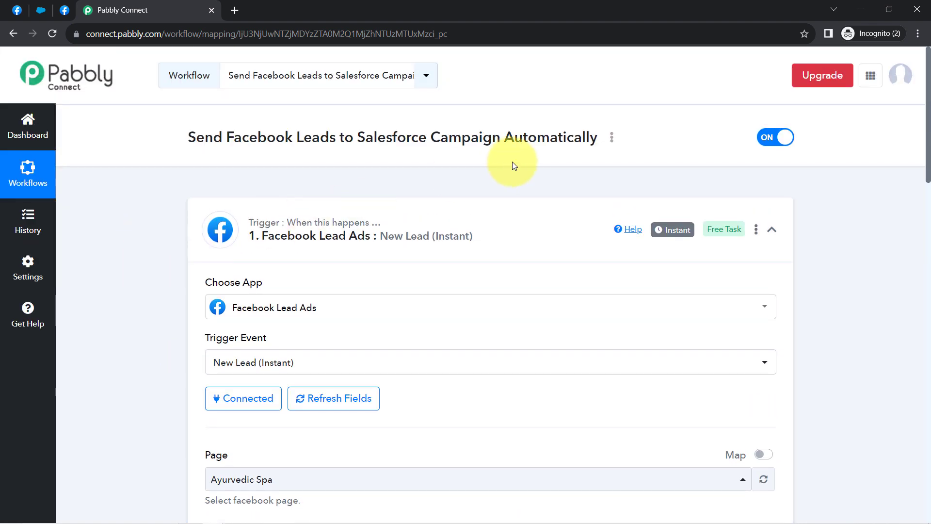
pyautogui.moveTo(662, 233)
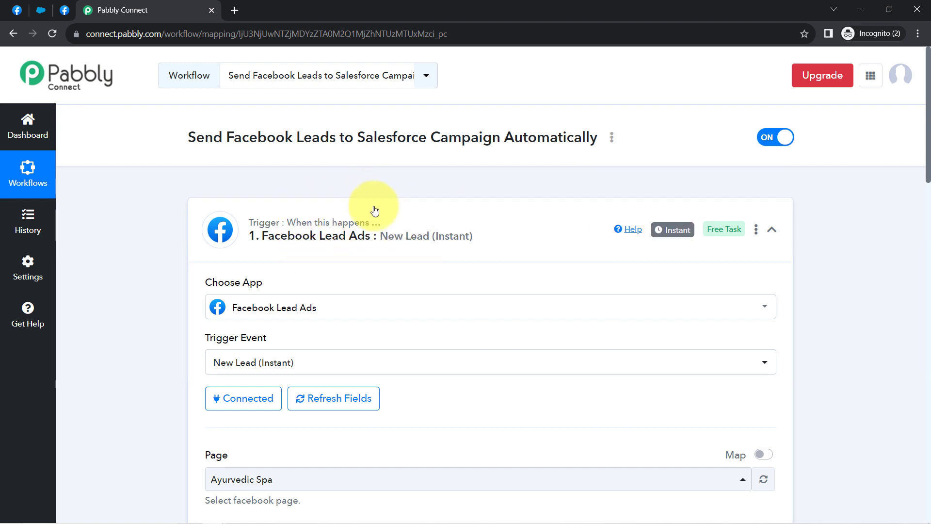
pyautogui.click(336, 228)
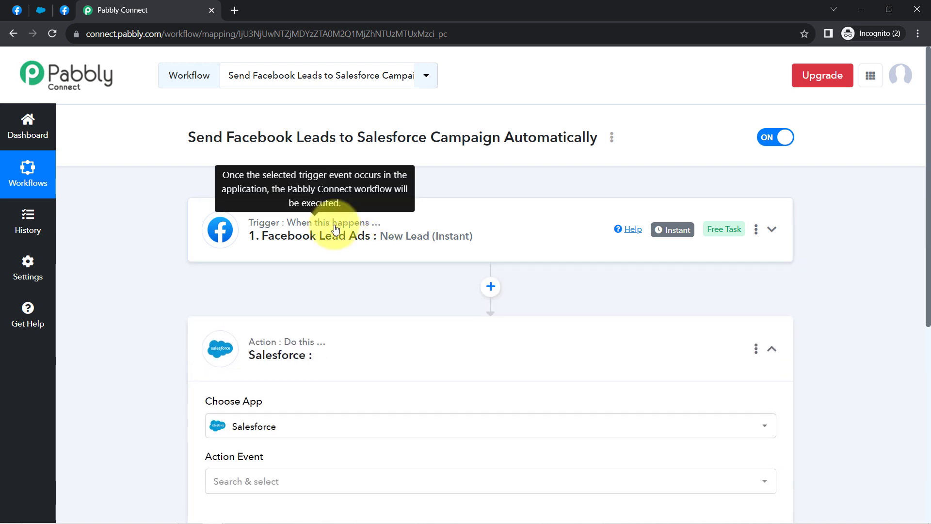
# Set the Salesforce action's event to Add Lead to a Campaign
pyautogui.moveTo(928, 171); pyautogui.dragTo(901, 287)
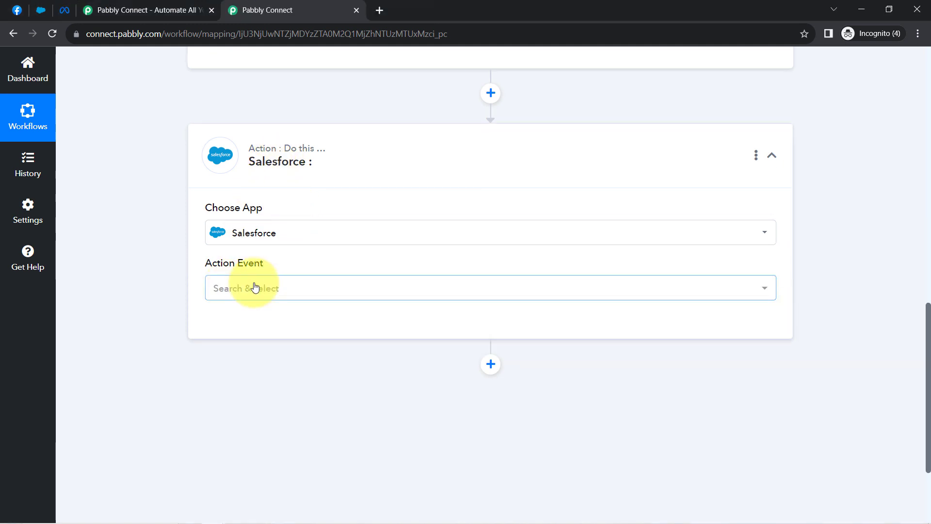
pyautogui.click(252, 286)
pyautogui.scroll(-5, 262, 397)
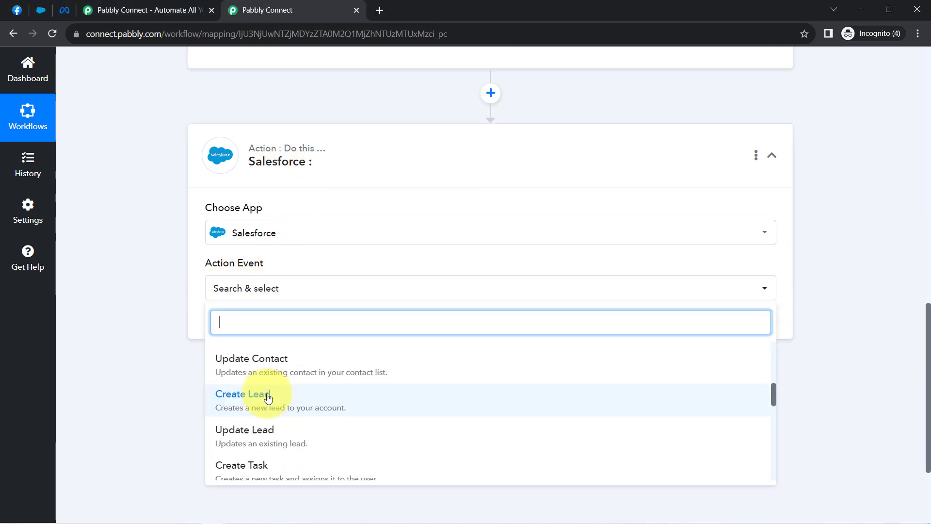
pyautogui.scroll(-10, 268, 397)
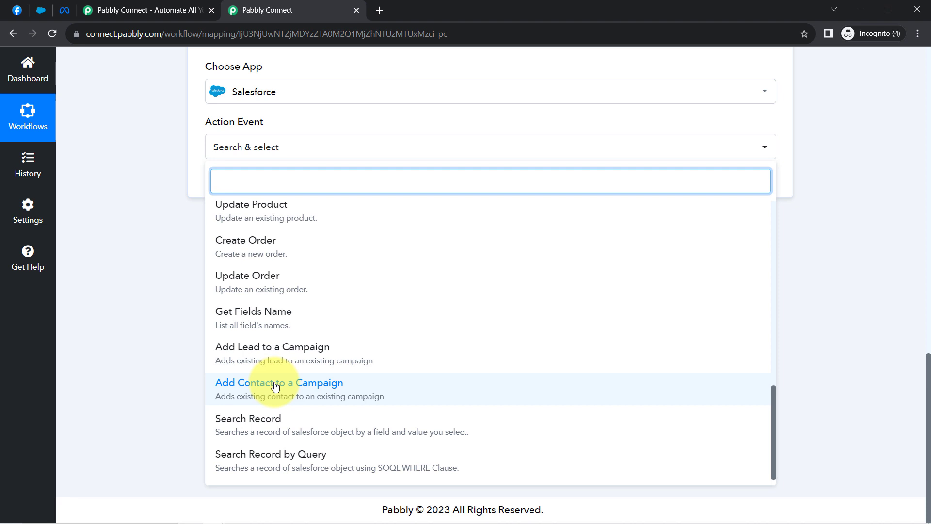
pyautogui.click(260, 349)
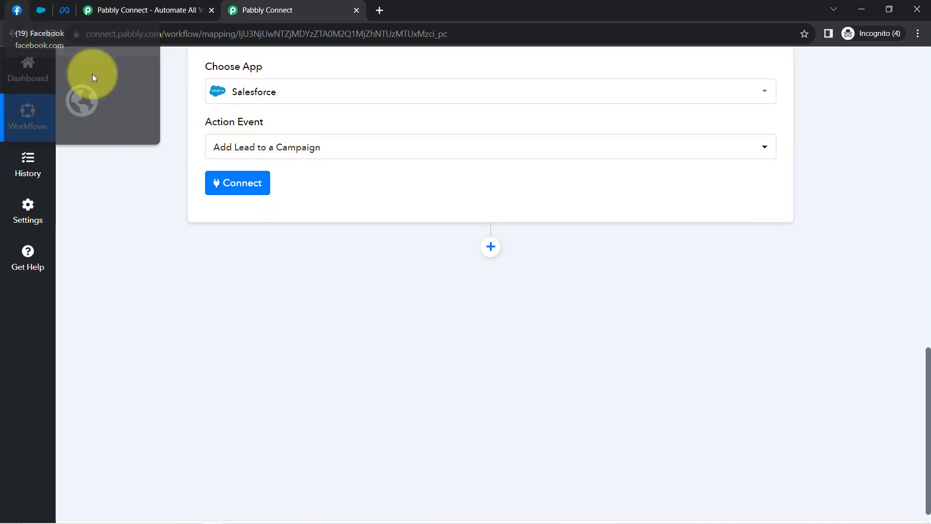
# Add a new Salesforce connection for the Add Lead to a Campaign action and authorise Pabbly Connect's access
pyautogui.click(236, 188)
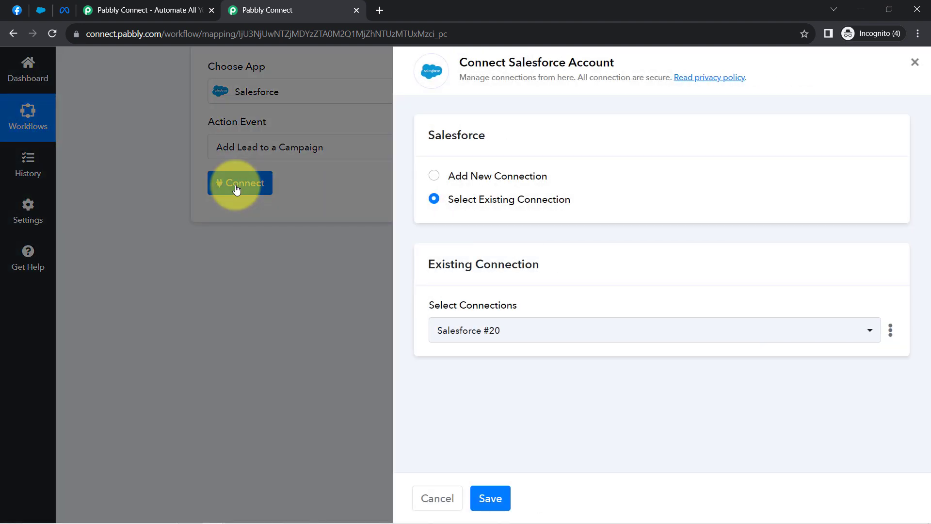
pyautogui.moveTo(474, 62); pyautogui.dragTo(602, 58)
pyautogui.click(504, 172)
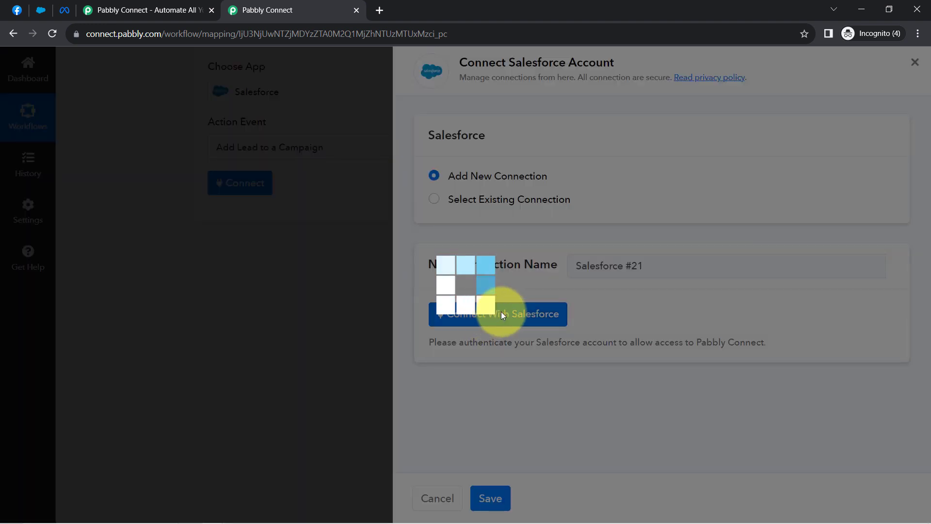
pyautogui.click(502, 315)
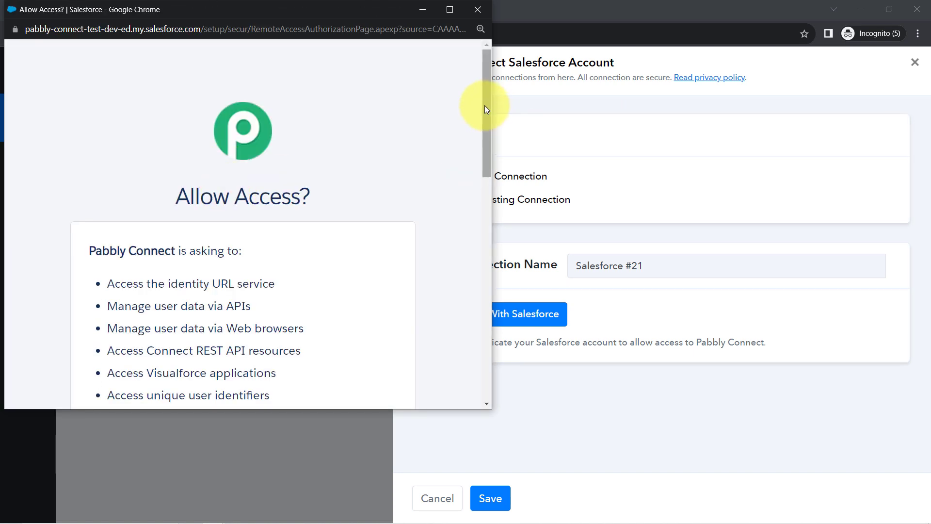
pyautogui.moveTo(484, 106); pyautogui.dragTo(478, 316)
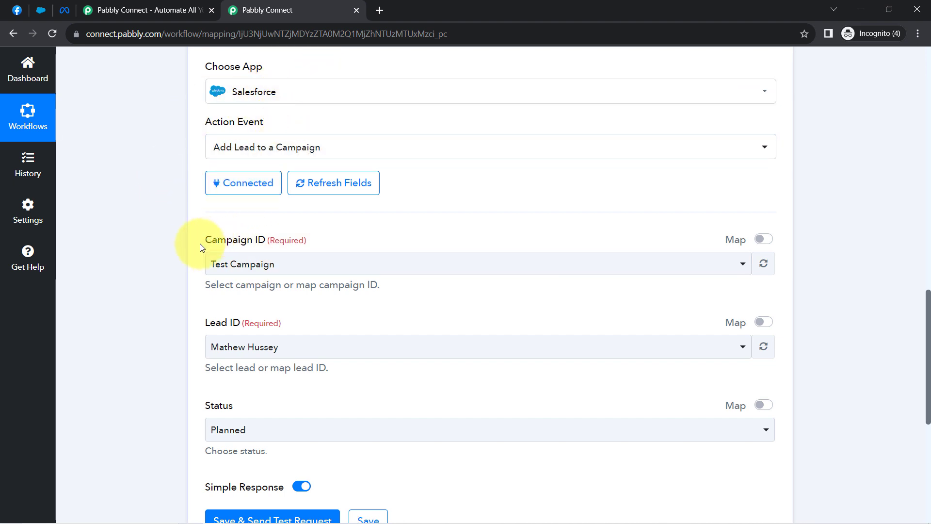
# Look through the campaigns available for the action's Campaign ID and close the list without changing the selection
pyautogui.moveTo(233, 243); pyautogui.dragTo(258, 241)
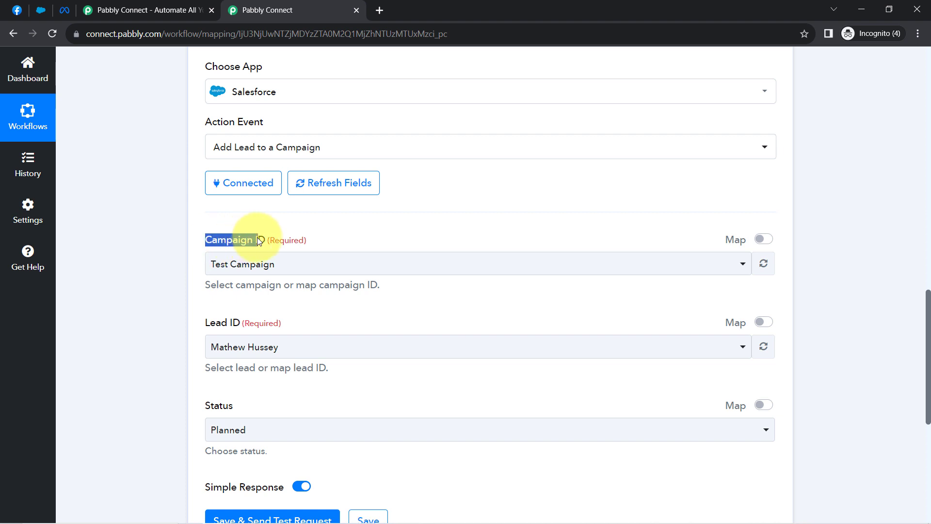
pyautogui.click(236, 264)
pyautogui.click(241, 274)
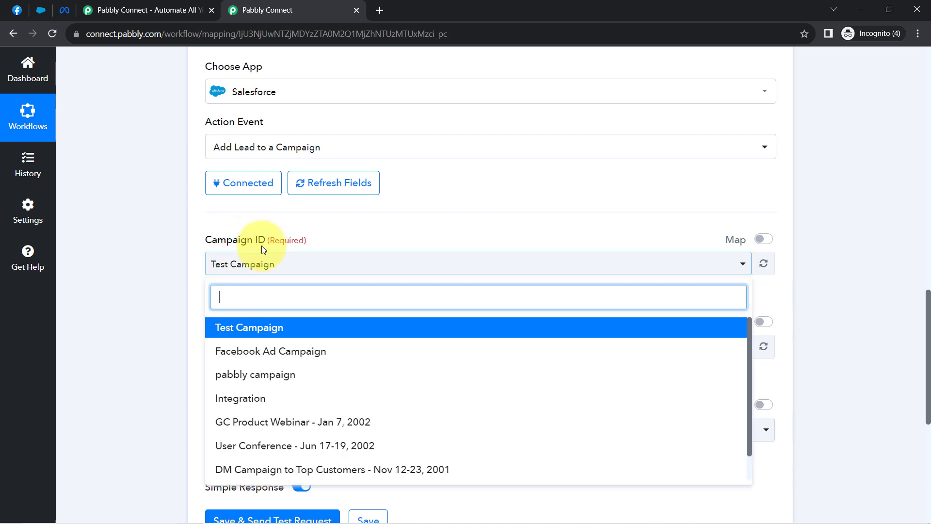
pyautogui.scroll(-2, 927, 301)
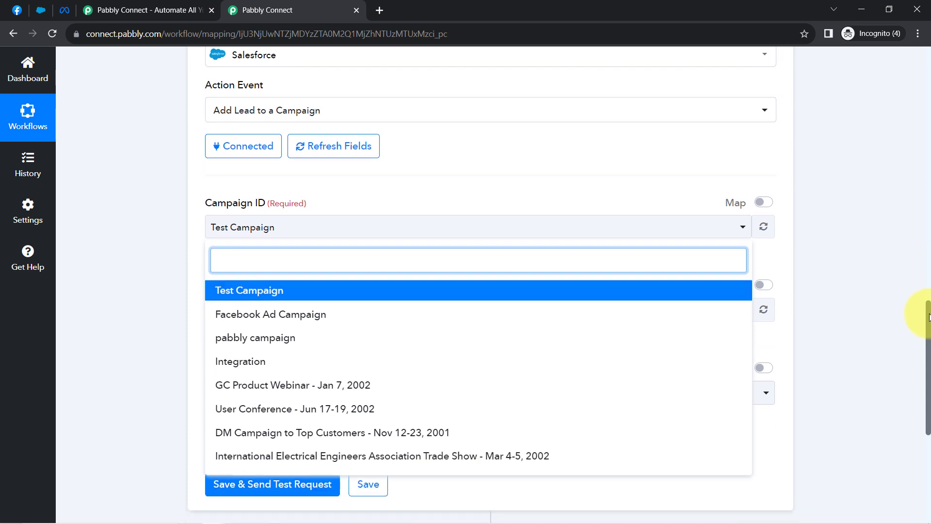
pyautogui.click(112, 126)
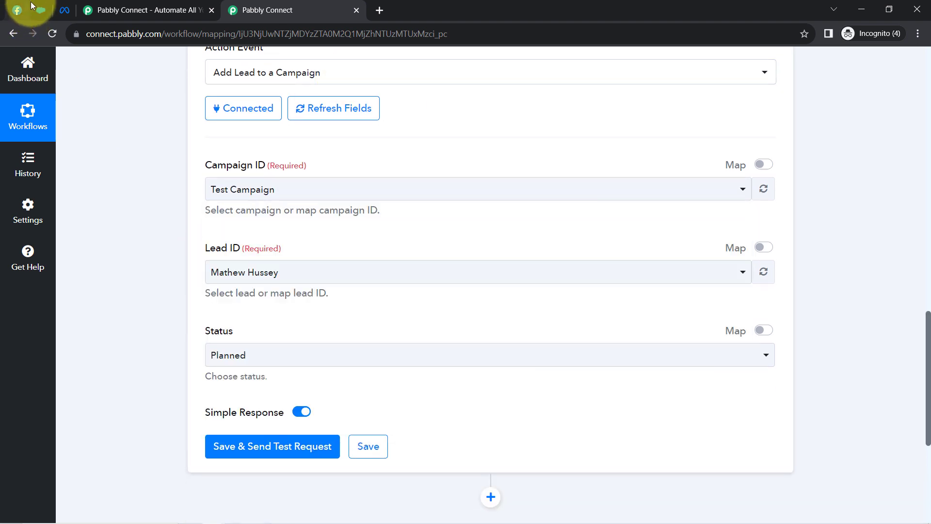
# Check the recent campaigns in Salesforce and set the Pabbly Connect action's Campaign ID to Facebook Ad Campaign
pyautogui.click(40, 10)
pyautogui.scroll(-1, 295, 193)
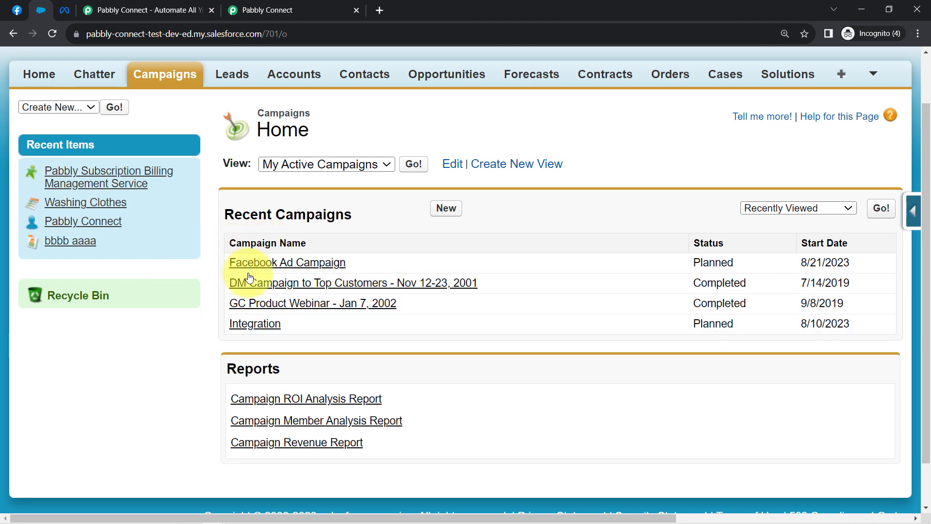
pyautogui.moveTo(242, 214); pyautogui.dragTo(333, 213)
pyautogui.click(290, 9)
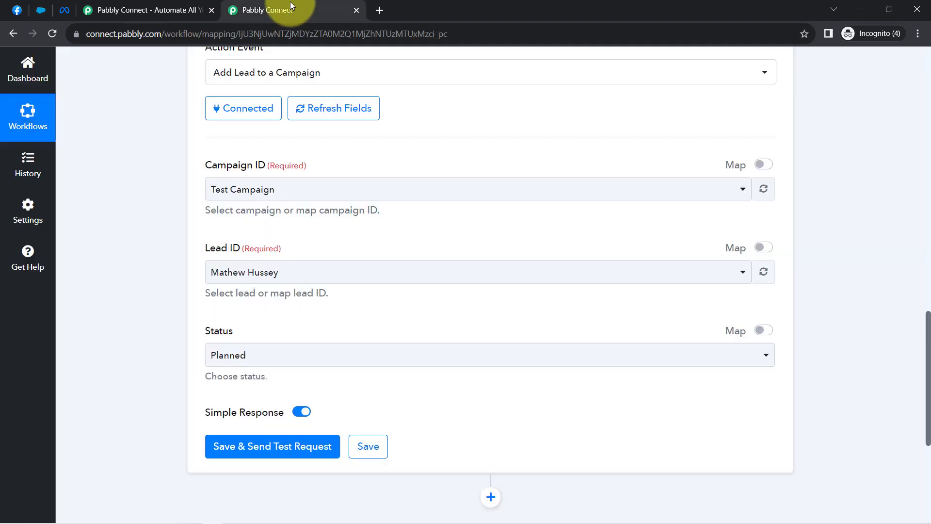
pyautogui.click(216, 190)
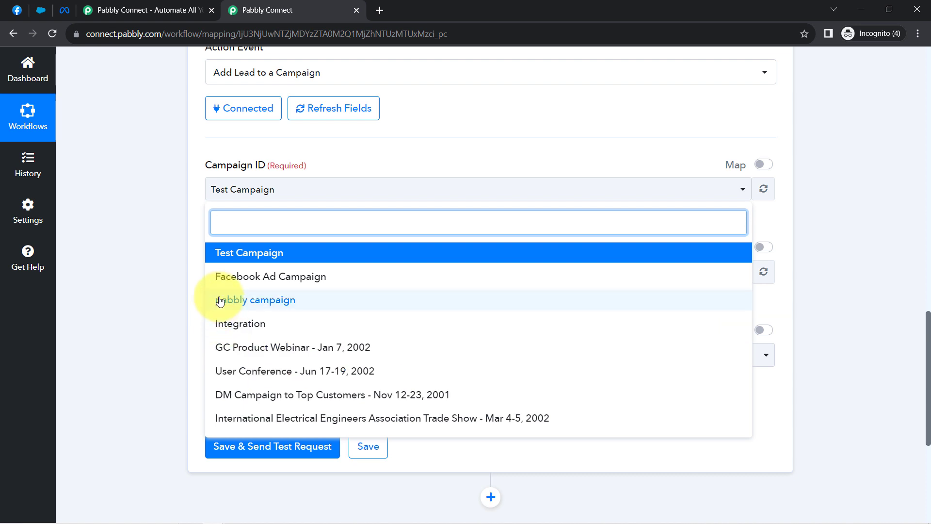
pyautogui.click(248, 281)
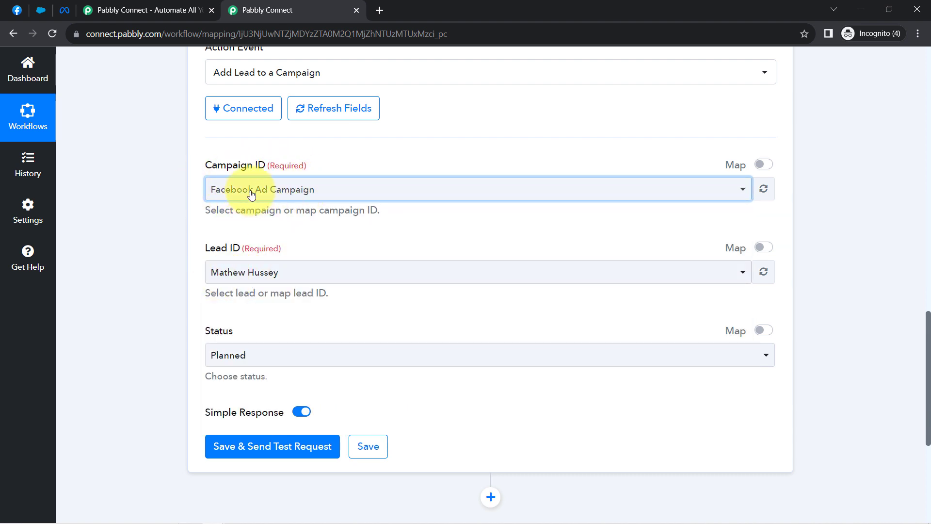
# Examine the leads available for the Lead ID field, glance at the Salesforce campaigns page and return to the Pabbly Connect workflow
pyautogui.click(211, 247)
pyautogui.moveTo(221, 249); pyautogui.dragTo(250, 248)
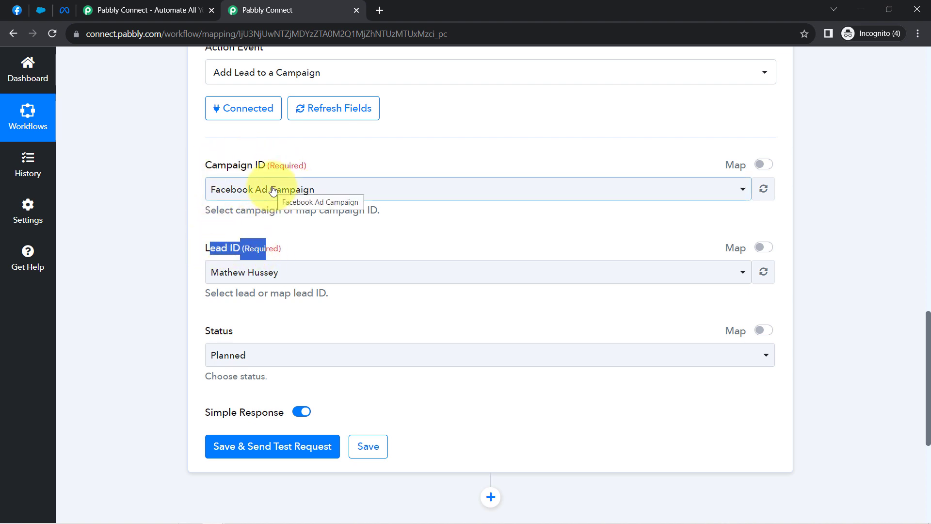
pyautogui.click(233, 271)
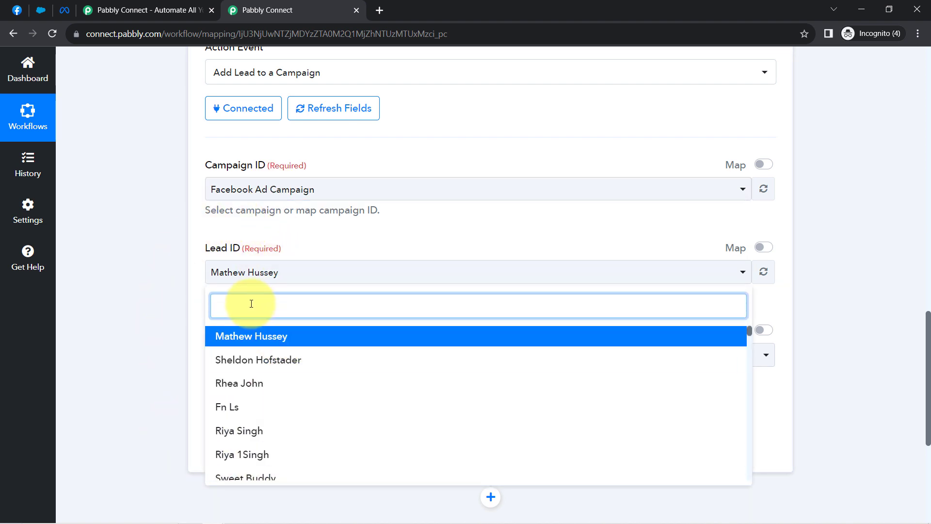
pyautogui.click(113, 173)
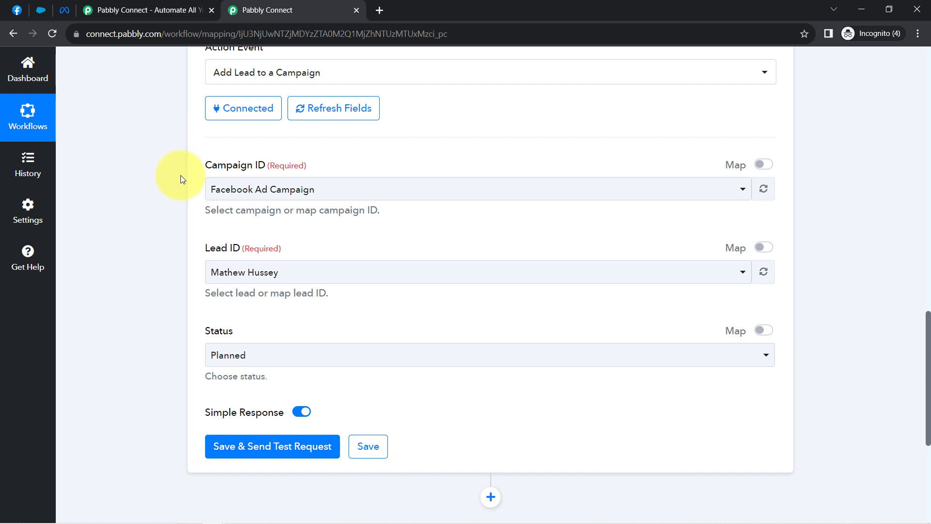
pyautogui.click(246, 273)
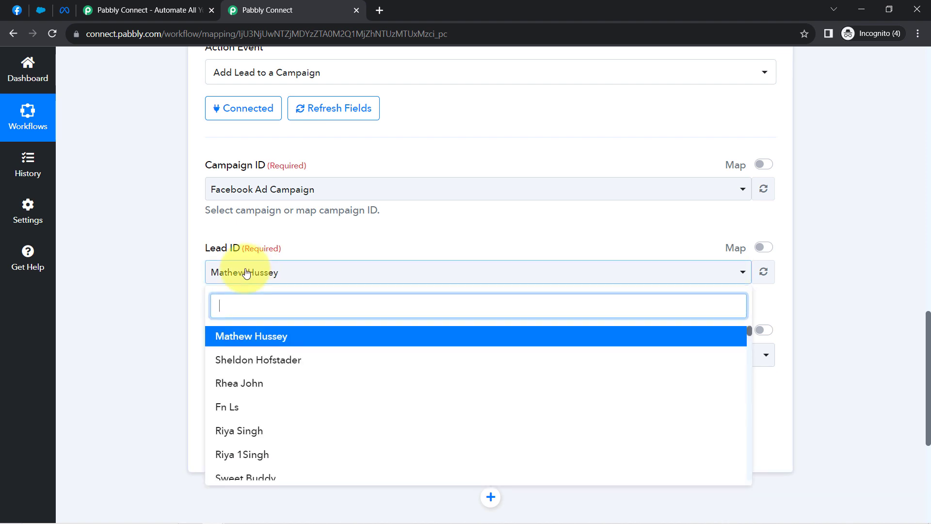
pyautogui.click(247, 273)
pyautogui.moveTo(205, 248); pyautogui.dragTo(240, 249)
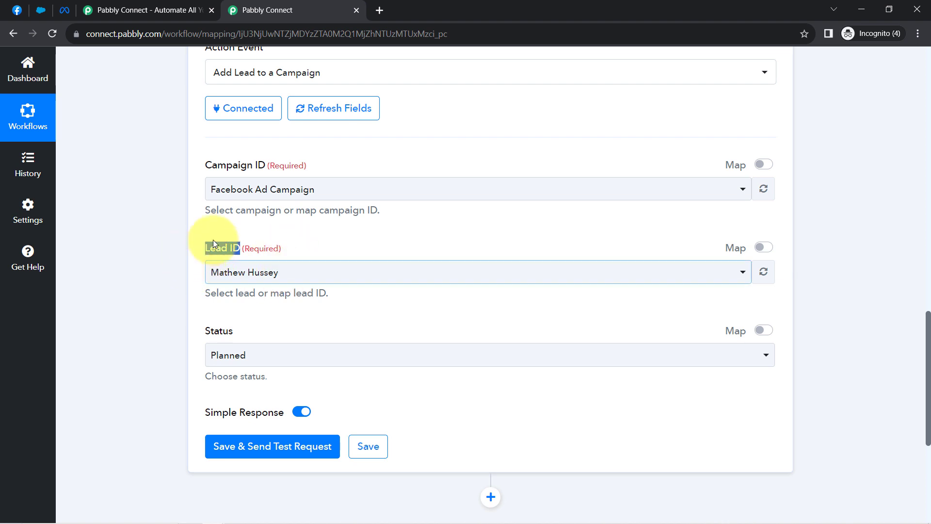
pyautogui.click(213, 288)
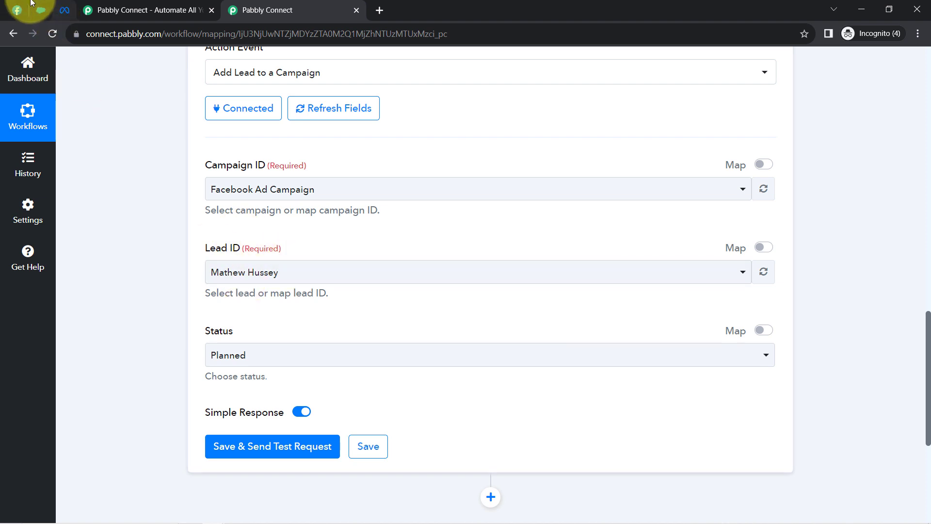
pyautogui.click(41, 10)
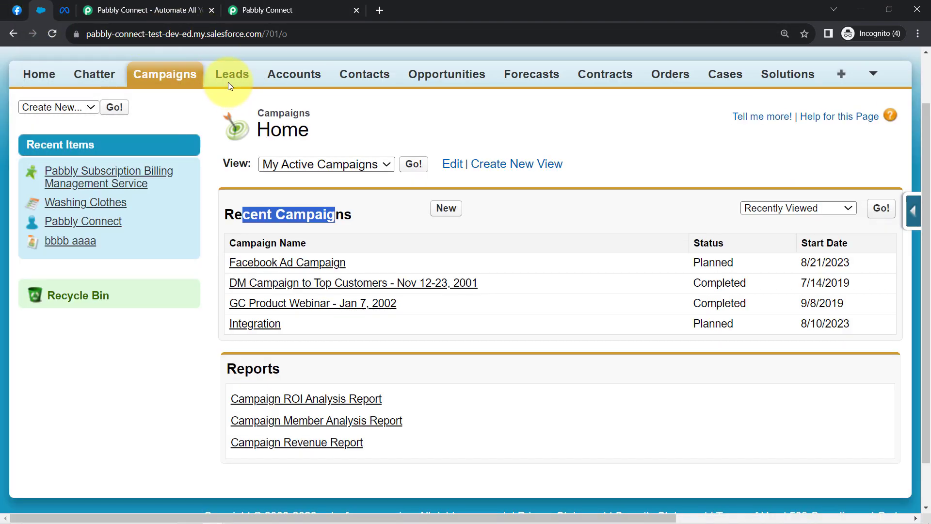
pyautogui.click(257, 10)
# Expand the Facebook Lead Ads trigger's received response and review the lead's name, email and phone number
pyautogui.scroll(6, 234, 189)
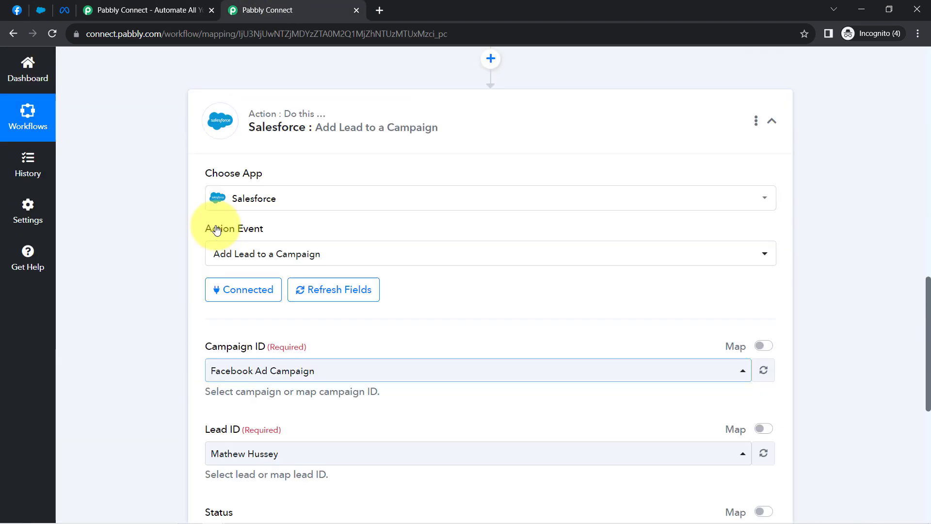
pyautogui.scroll(7, 217, 229)
pyautogui.click(210, 247)
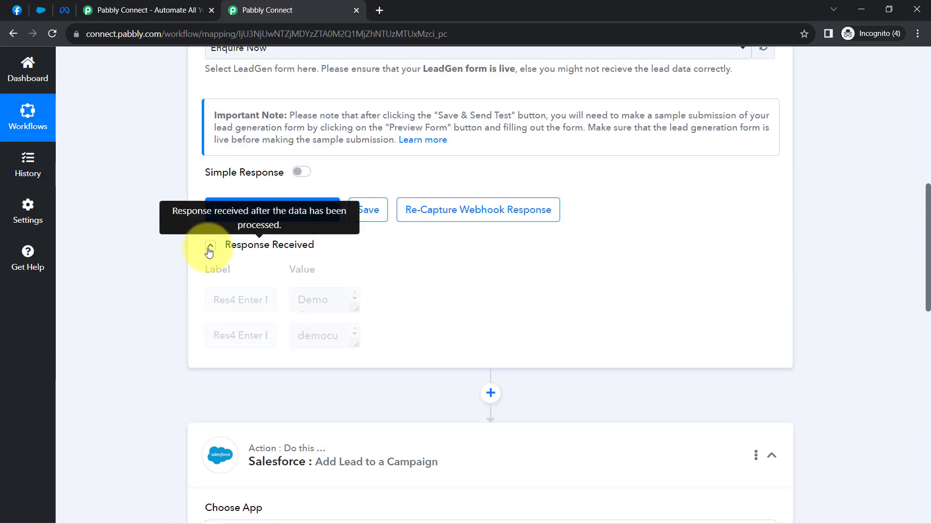
pyautogui.scroll(-4, 161, 268)
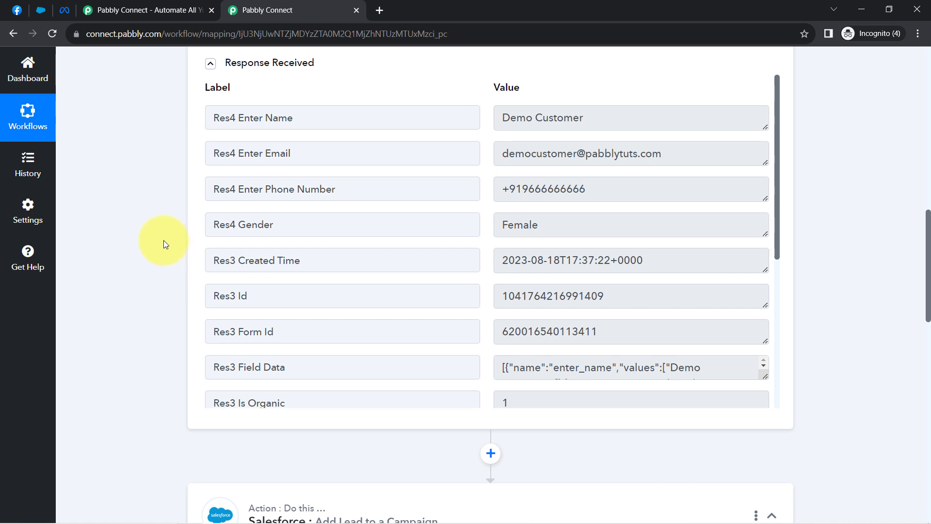
pyautogui.click(521, 118)
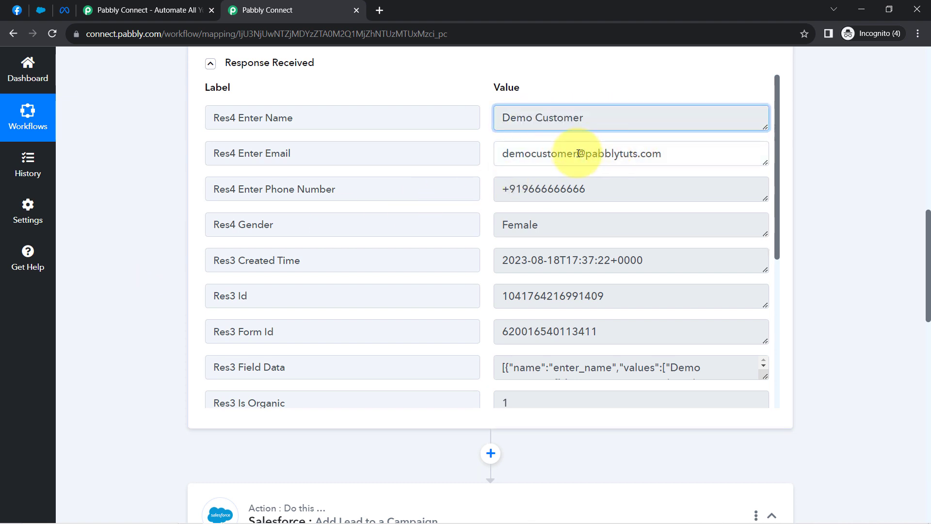
pyautogui.moveTo(613, 154); pyautogui.dragTo(552, 154)
pyautogui.moveTo(591, 186); pyautogui.dragTo(548, 182)
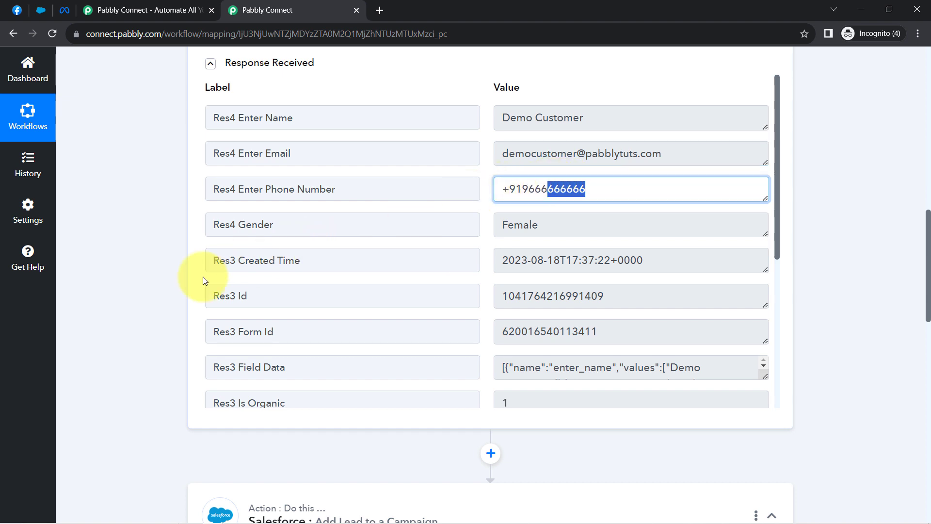
pyautogui.scroll(-5, 136, 300)
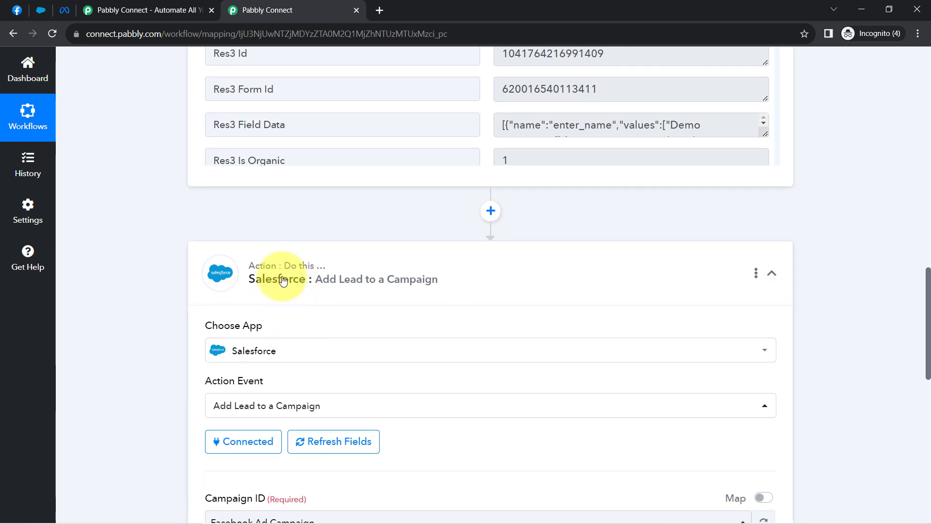
# Insert a new action between the Facebook trigger and the Add Lead to a Campaign action, with Salesforce as its app
pyautogui.click(485, 217)
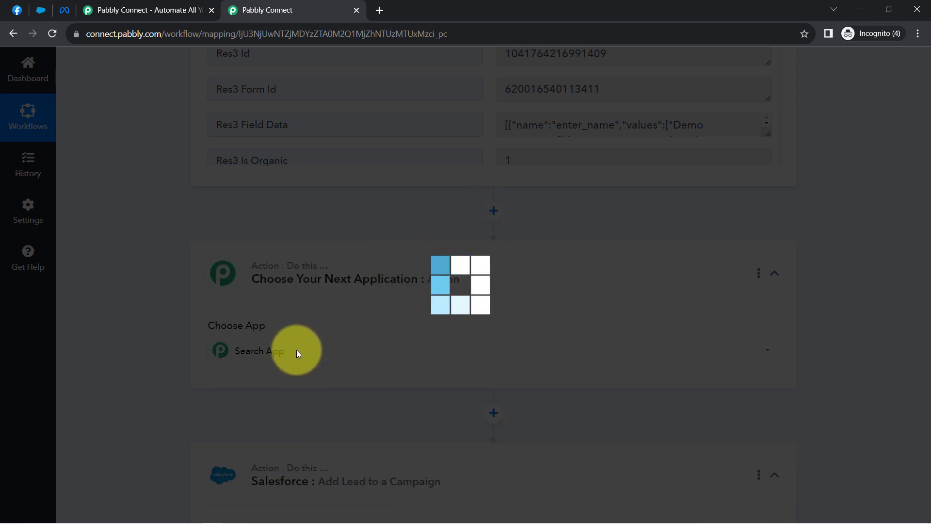
pyautogui.click(257, 345)
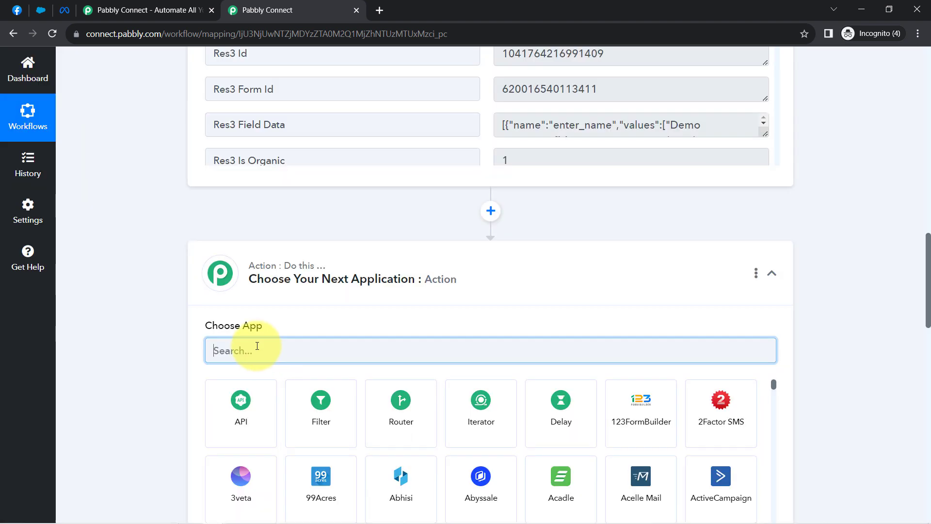
pyautogui.write('salsf')
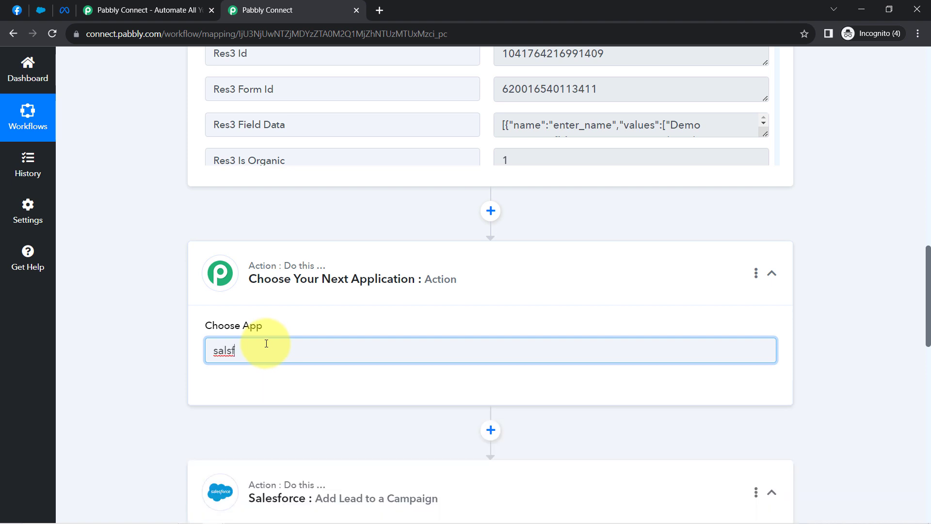
pyautogui.press('BackSpace')
pyautogui.press('BackSpace')
pyautogui.write('e')
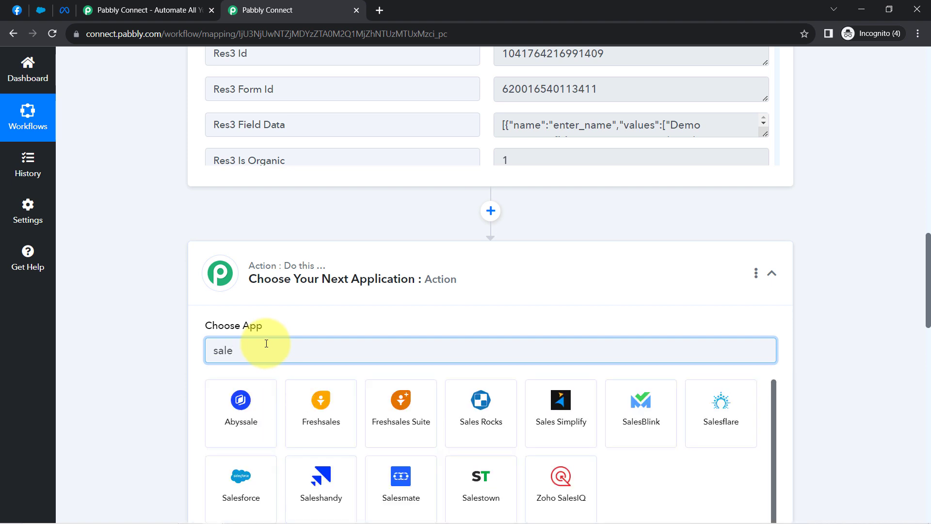
pyautogui.write('sf')
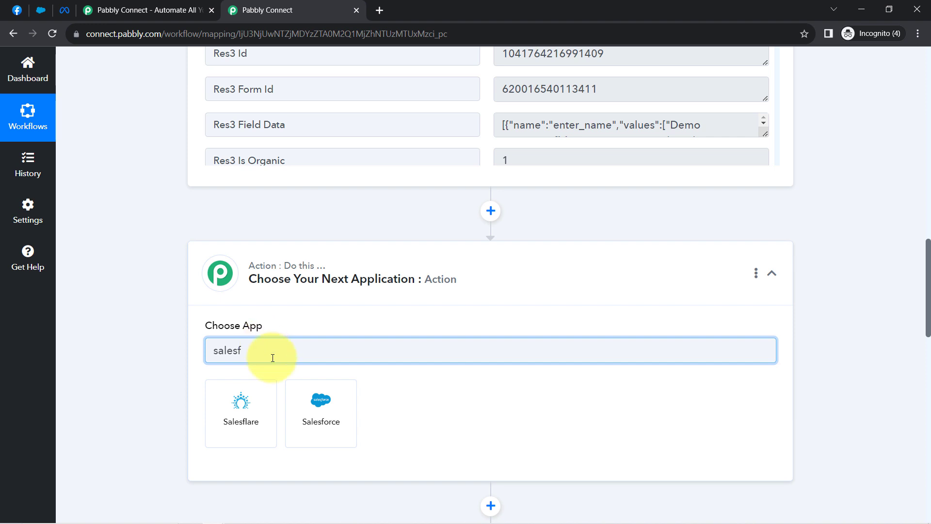
pyautogui.click(312, 397)
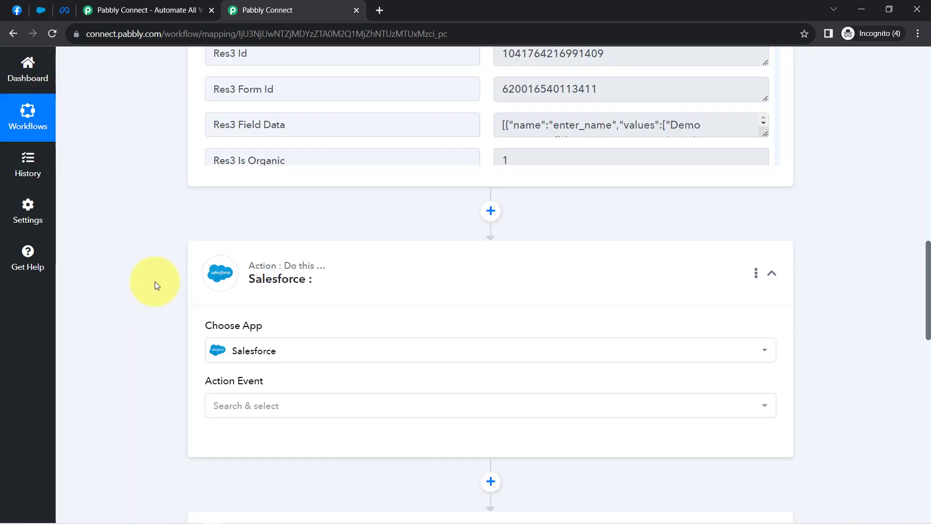
# Set the new Salesforce action's event to Create Lead
pyautogui.scroll(-2, 160, 279)
pyautogui.click(230, 285)
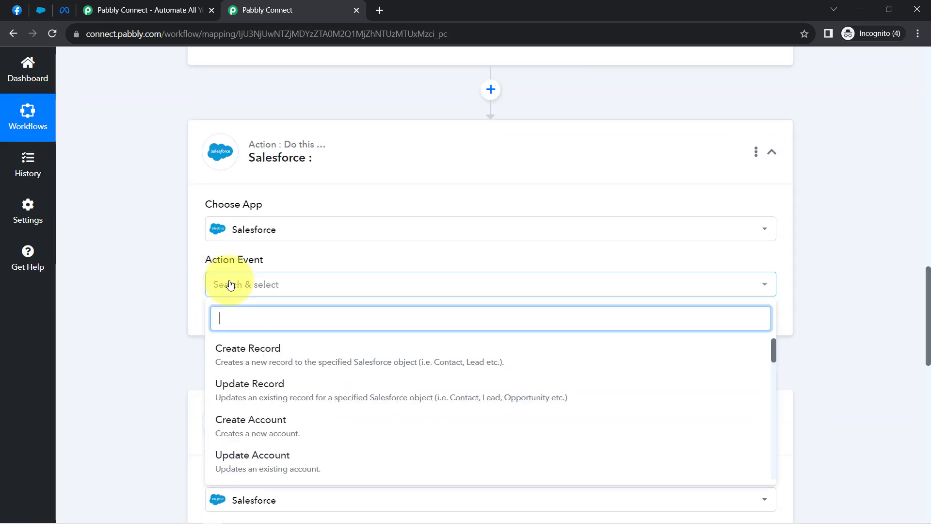
pyautogui.click(232, 334)
pyautogui.click(230, 287)
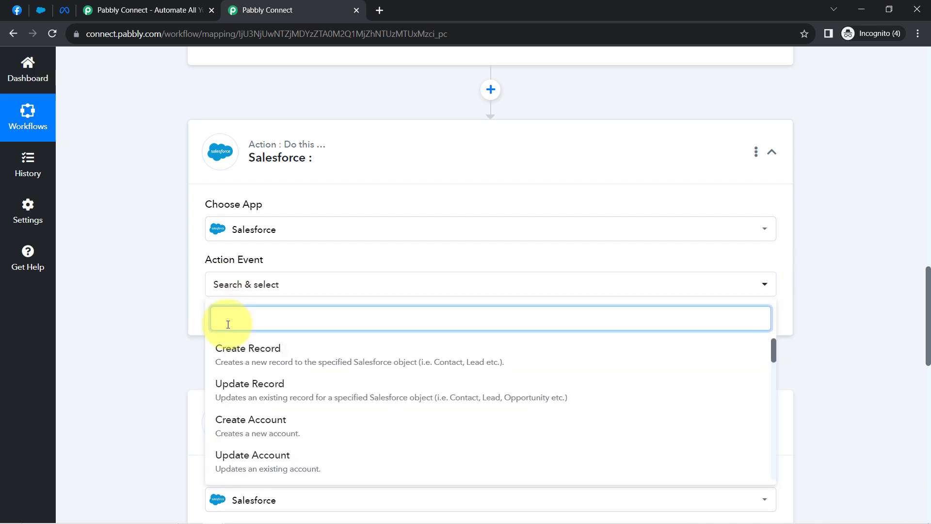
pyautogui.write('lead')
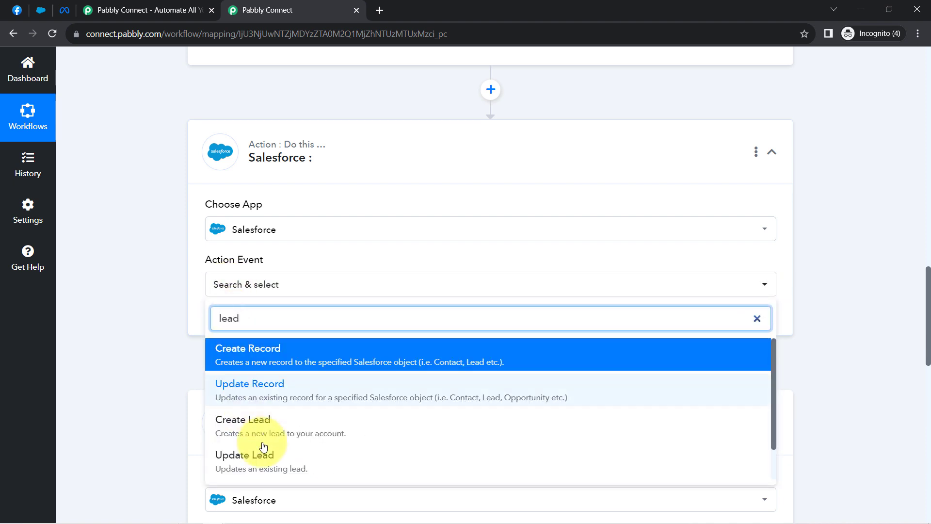
pyautogui.click(256, 429)
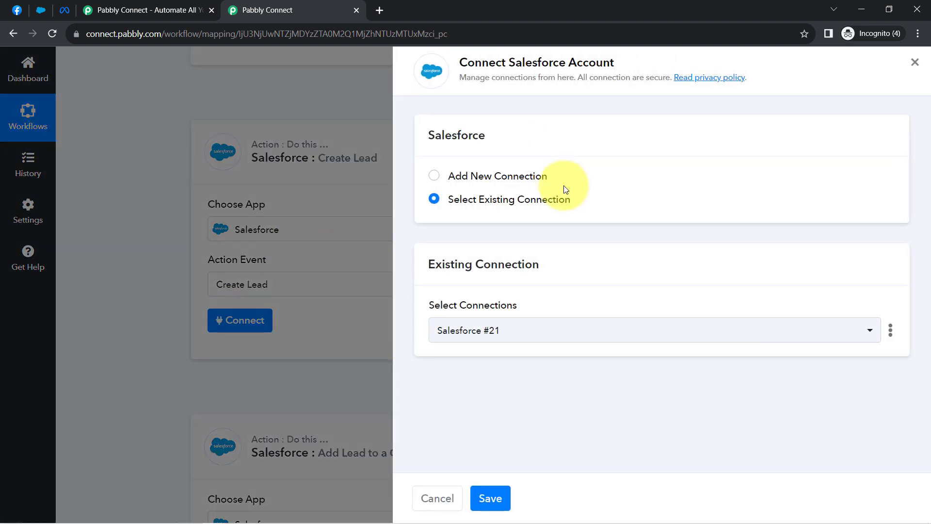
# Connect the Create Lead action through the existing Salesforce #21 connection and check the lead's name in the Facebook trigger's response
pyautogui.click(492, 498)
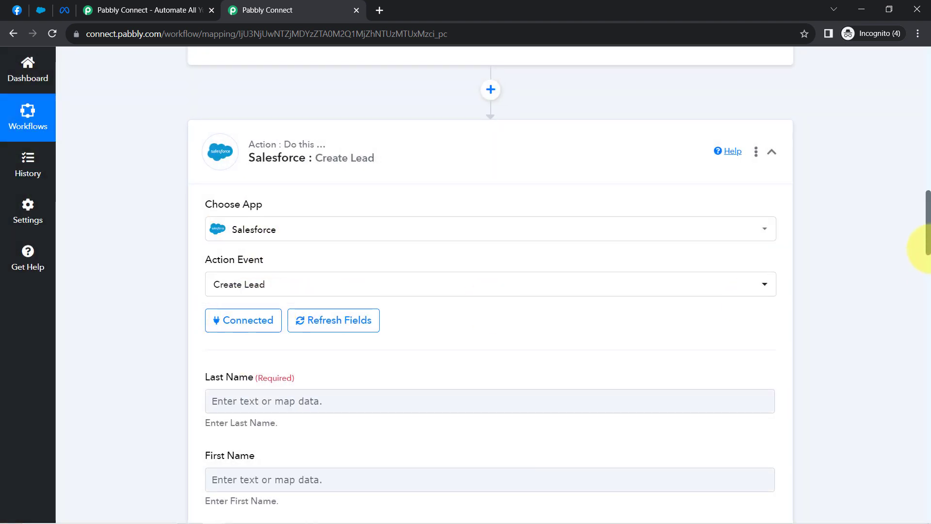
pyautogui.moveTo(928, 231); pyautogui.dragTo(920, 254)
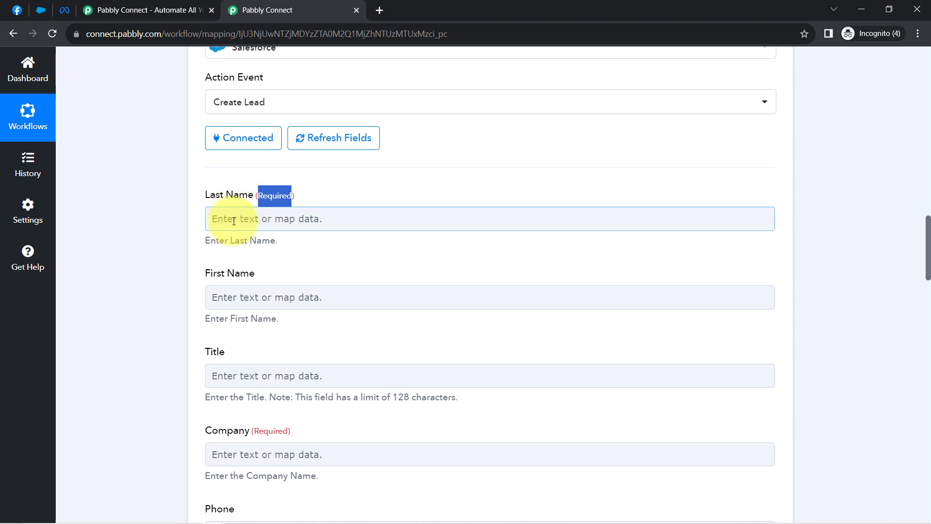
pyautogui.moveTo(928, 266); pyautogui.dragTo(926, 184)
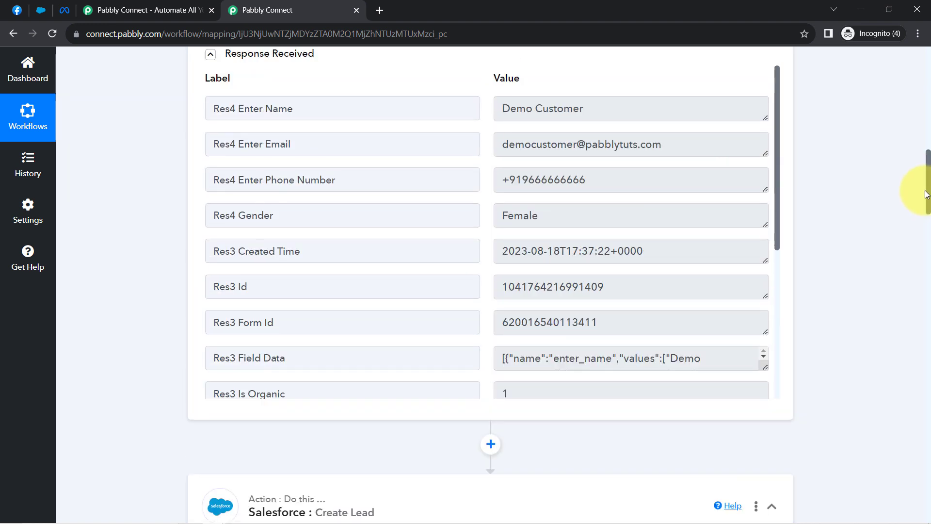
pyautogui.doubleClick(558, 108)
pyautogui.click(576, 112)
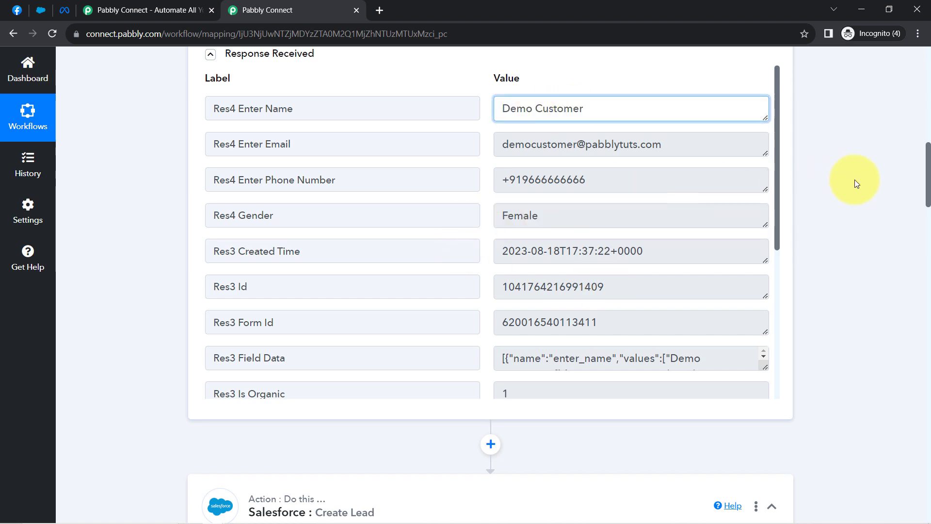
# Map the Create Lead action's Last Name field to Res4 Enter Name from the Facebook Lead Ads trigger
pyautogui.moveTo(927, 161); pyautogui.dragTo(926, 236)
pyautogui.click(228, 189)
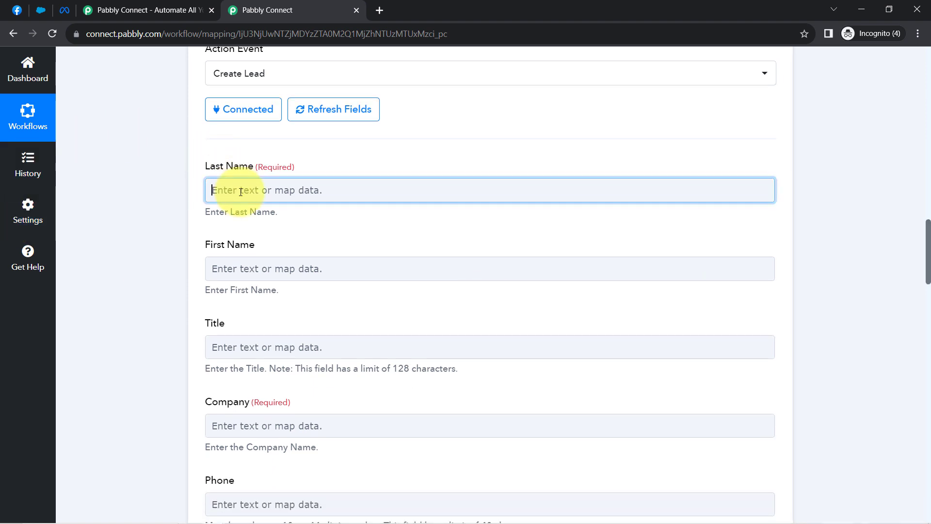
pyautogui.click(280, 287)
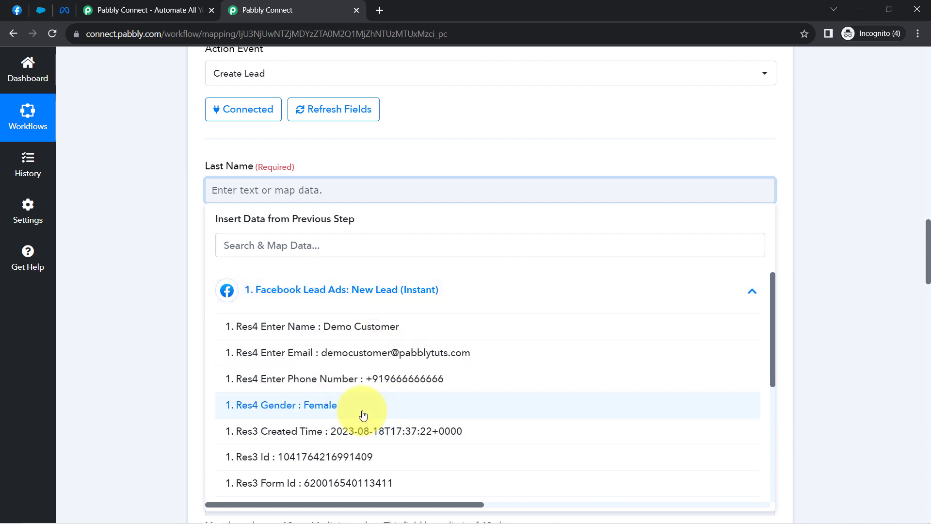
pyautogui.scroll(-3, 374, 401)
pyautogui.scroll(-2, 373, 401)
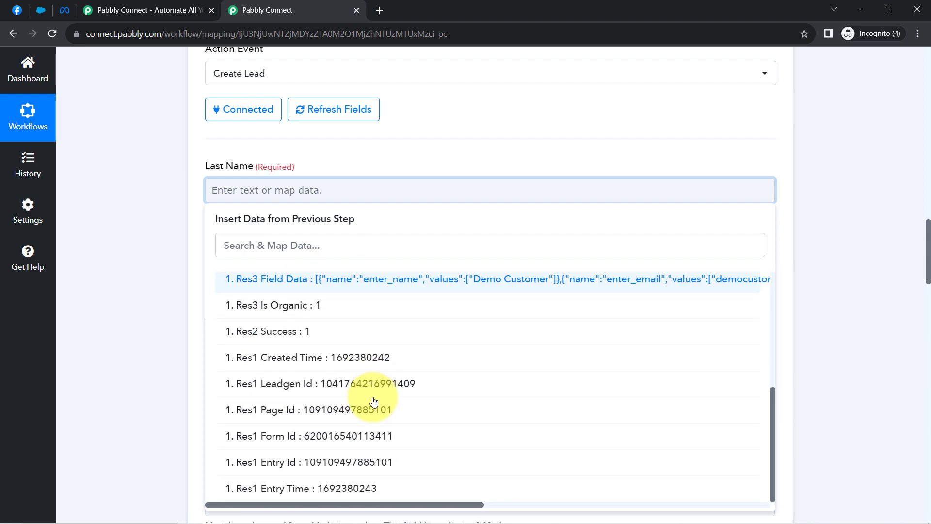
pyautogui.scroll(5, 372, 389)
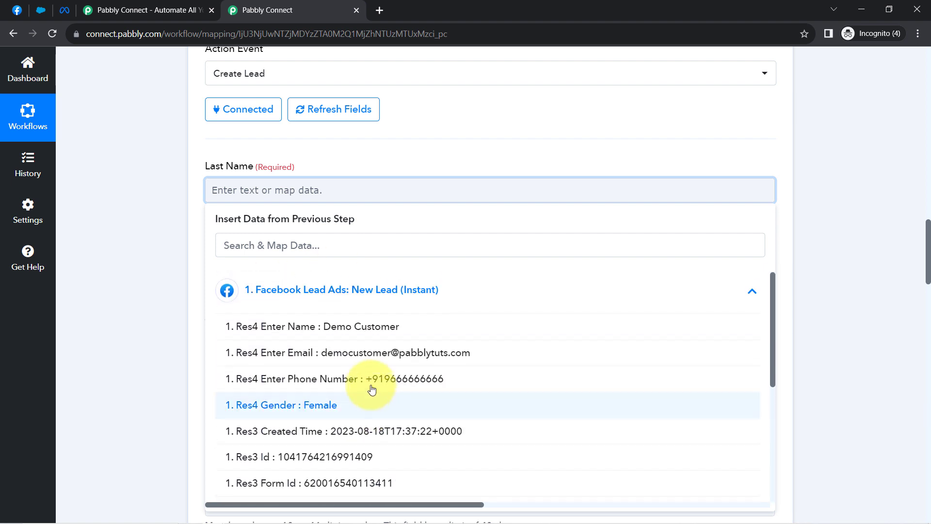
pyautogui.click(343, 327)
pyautogui.click(121, 231)
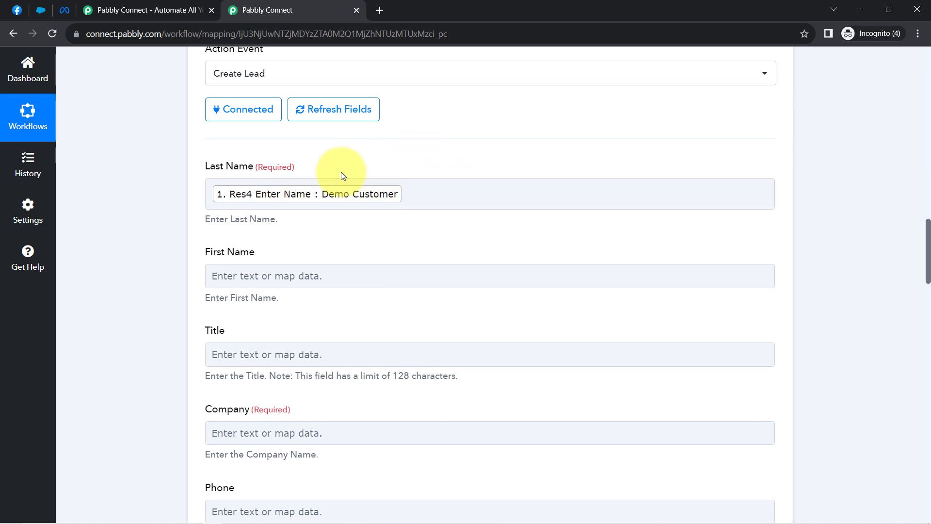
# Map the Create Lead action's First Name field to Res4 Enter Name from the Facebook Lead Ads trigger
pyautogui.click(223, 275)
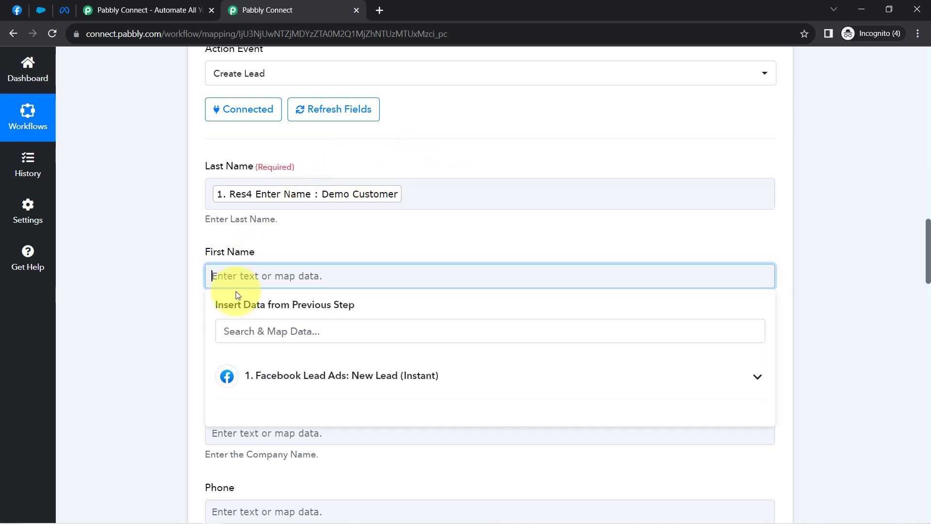
pyautogui.click(270, 370)
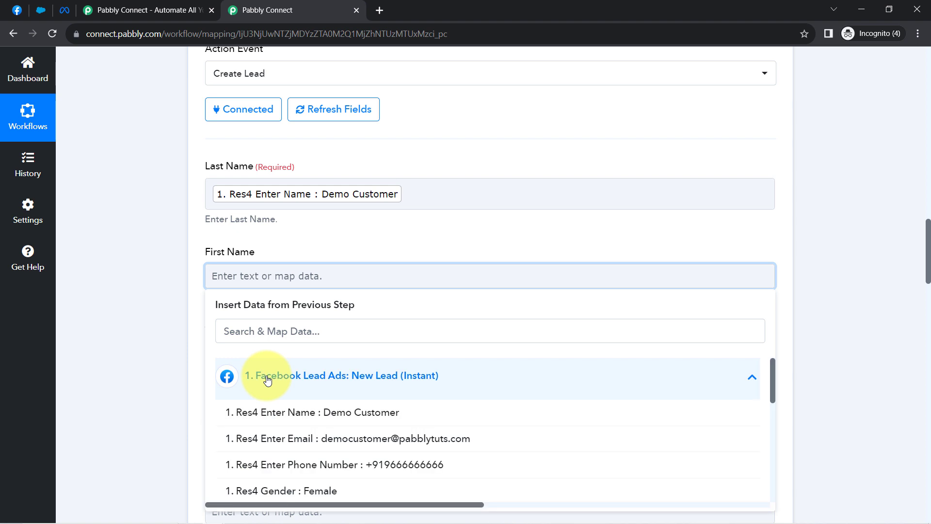
pyautogui.click(380, 412)
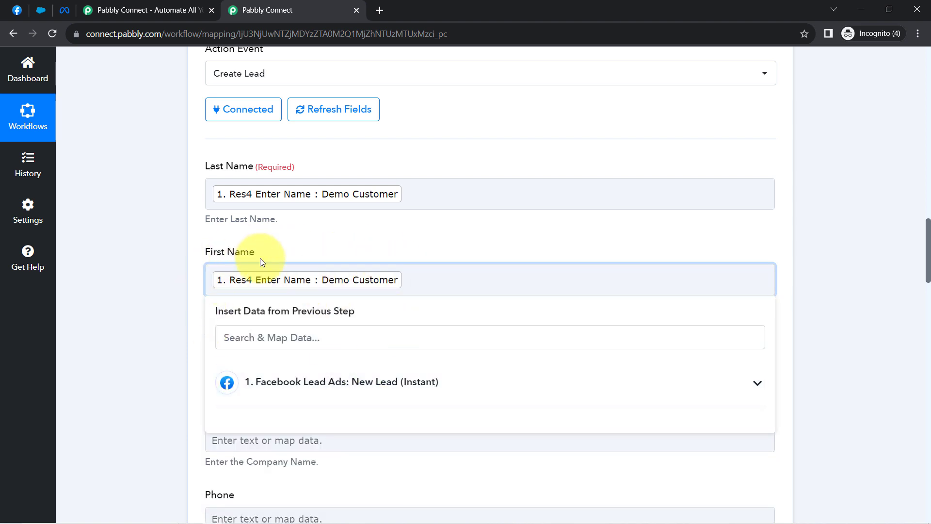
pyautogui.click(144, 301)
pyautogui.click(416, 282)
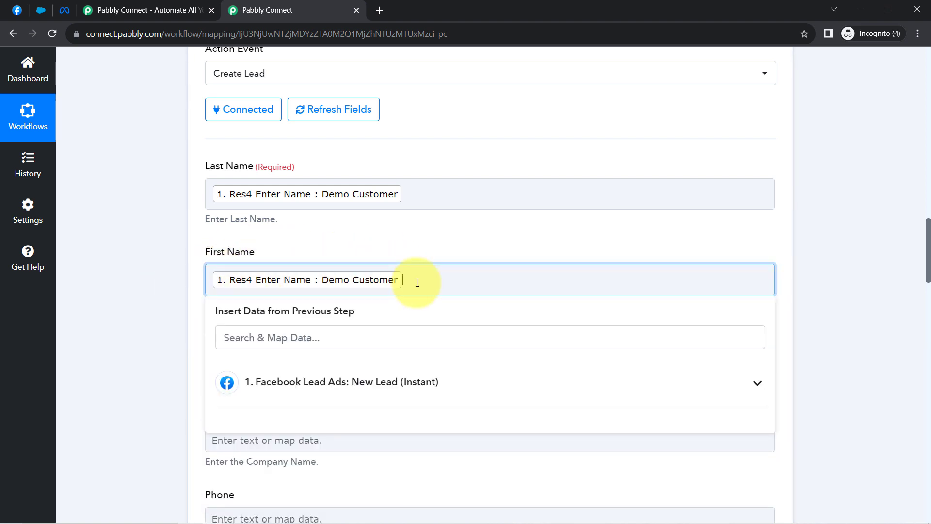
pyautogui.doubleClick(432, 284)
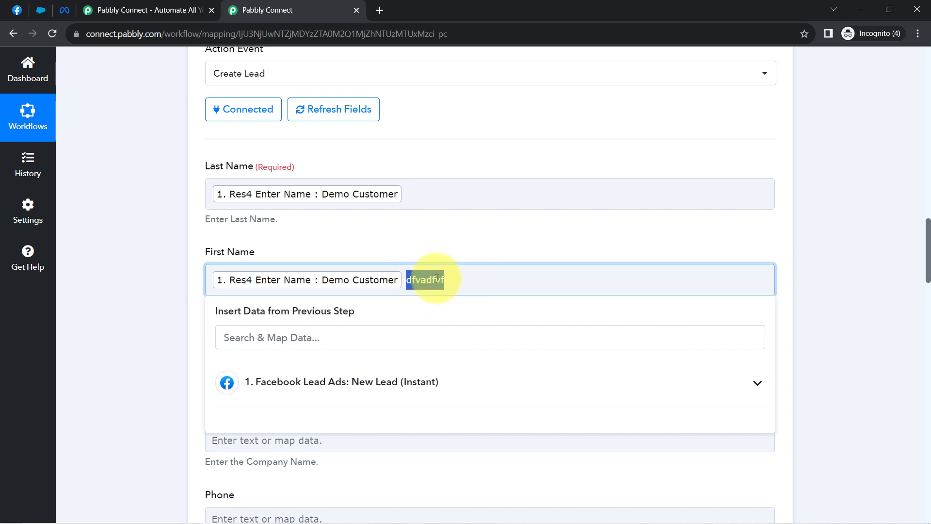
pyautogui.hotkey('ctrl', 'z')
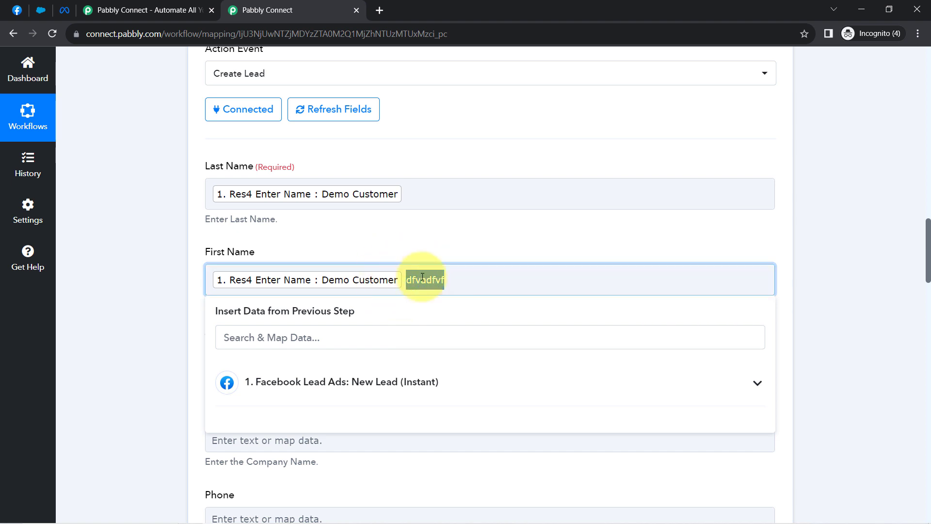
pyautogui.press('BackSpace')
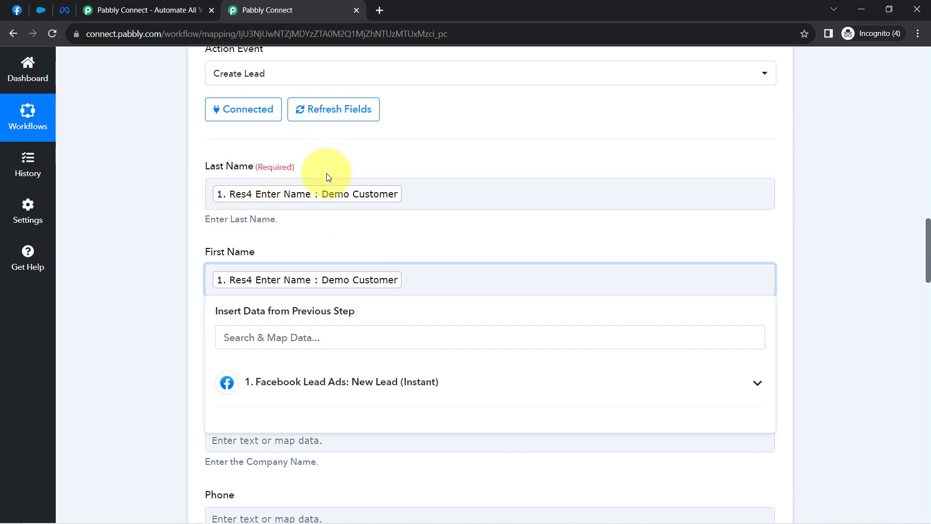
pyautogui.doubleClick(228, 165)
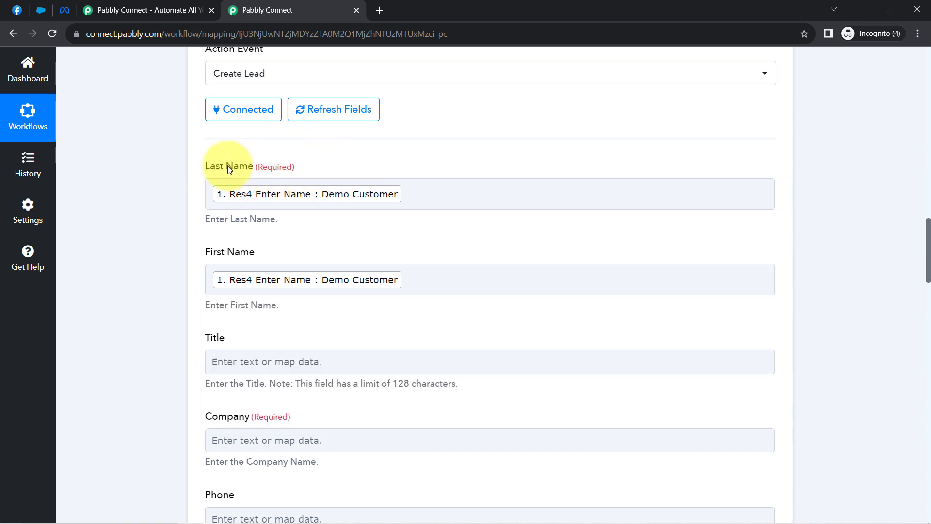
pyautogui.doubleClick(225, 252)
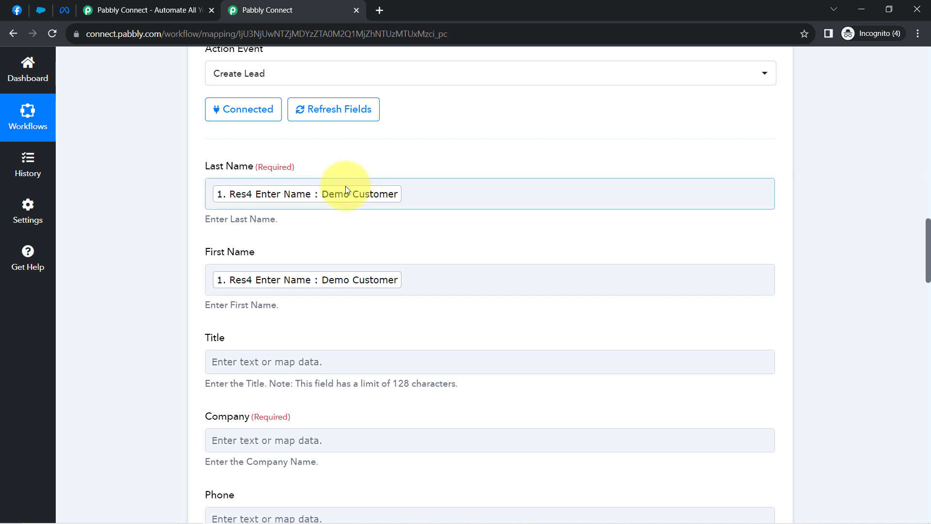
pyautogui.tripleClick(216, 258)
pyautogui.tripleClick(227, 166)
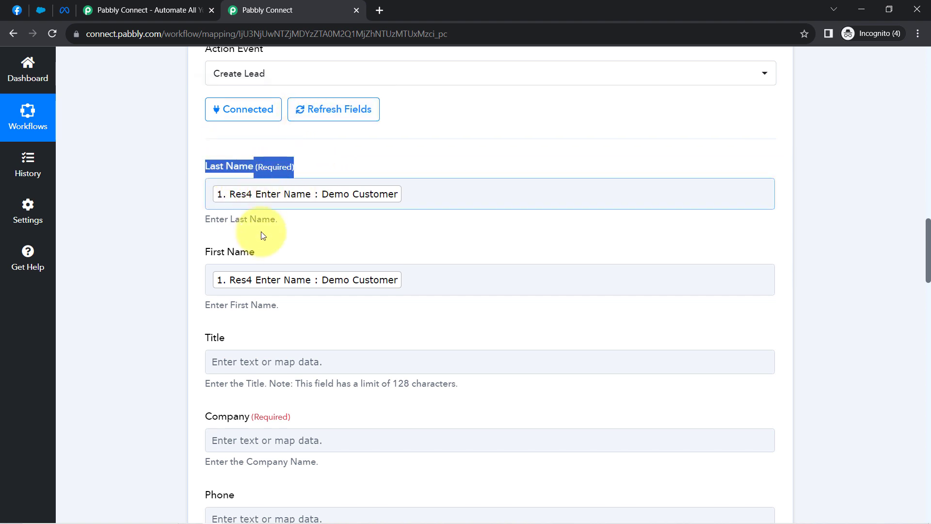
pyautogui.click(234, 252)
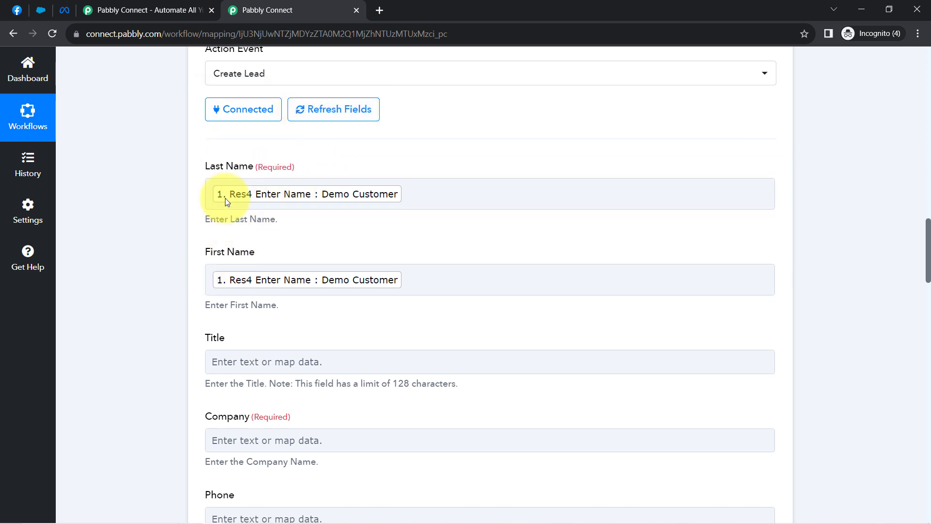
pyautogui.click(293, 206)
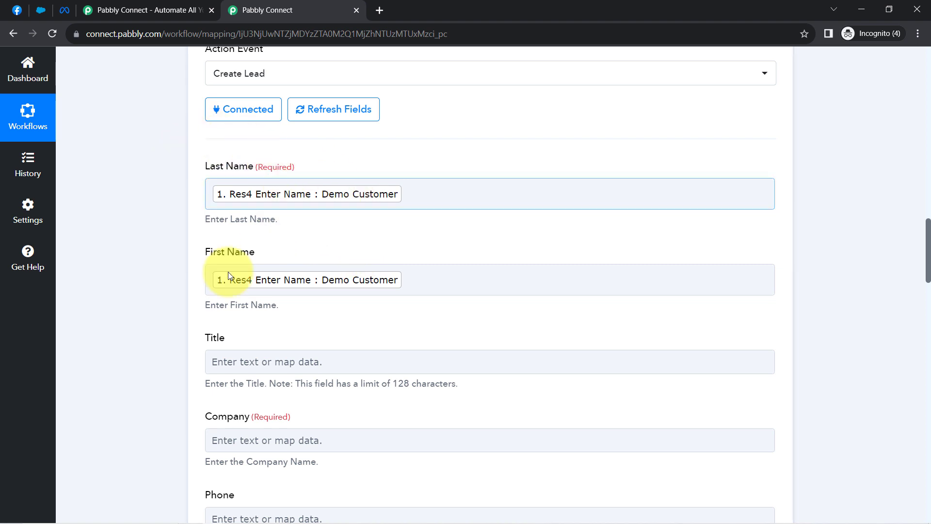
# Insert a new action between the Facebook trigger and the Create Lead action, with Text Formatter by Pabbly as its app
pyautogui.moveTo(927, 245); pyautogui.dragTo(915, 208)
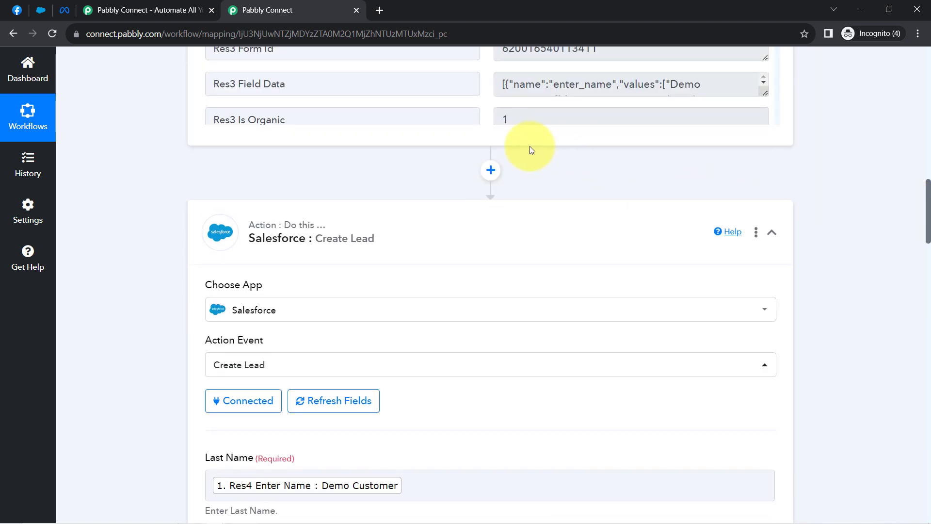
pyautogui.click(490, 170)
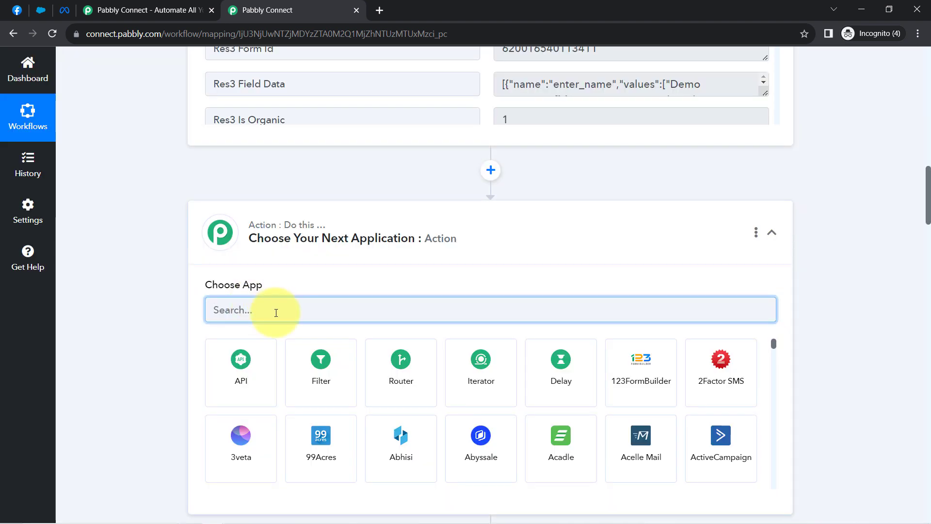
pyautogui.write('text')
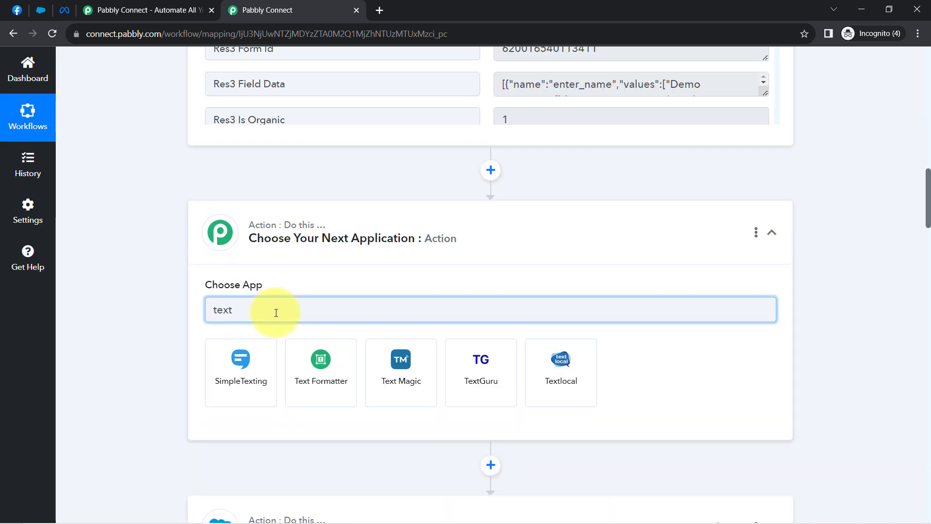
pyautogui.click(319, 378)
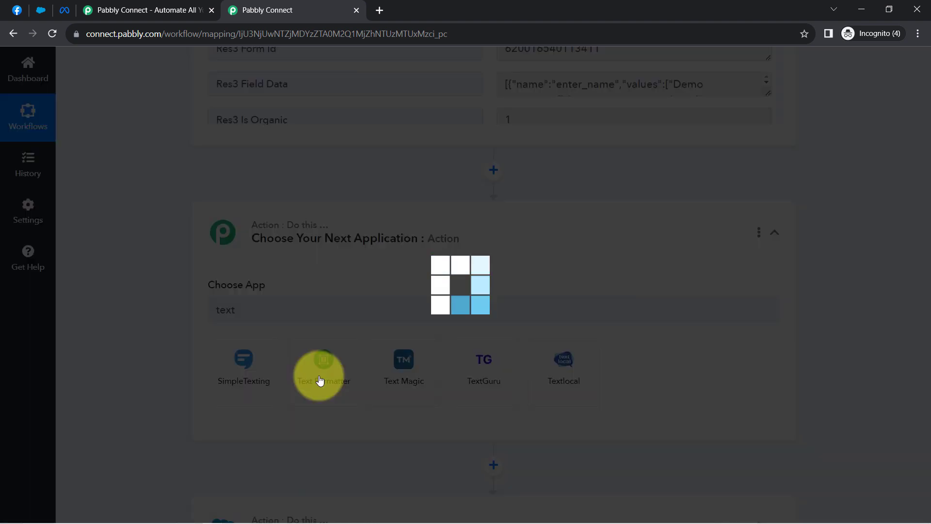
pyautogui.scroll(-2, 179, 242)
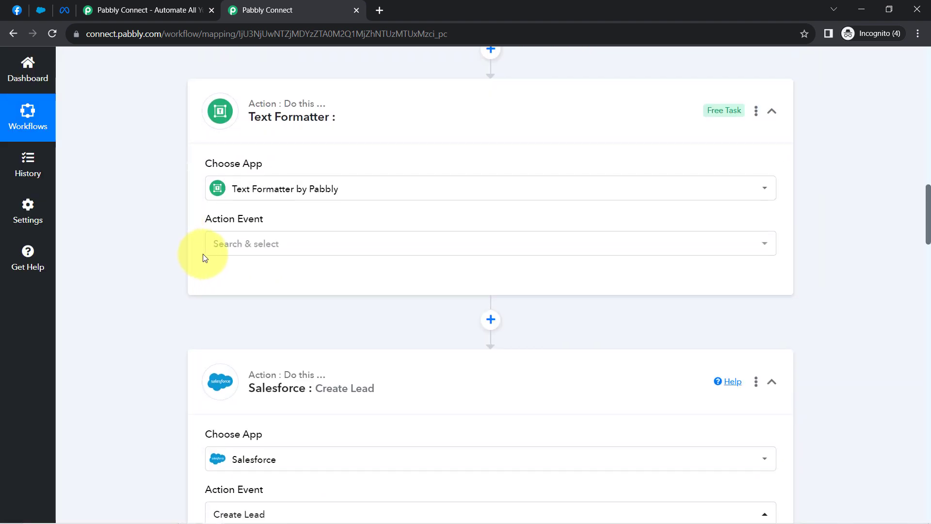
# Set the Text Formatter's action event to Split Text and connect it
pyautogui.click(216, 252)
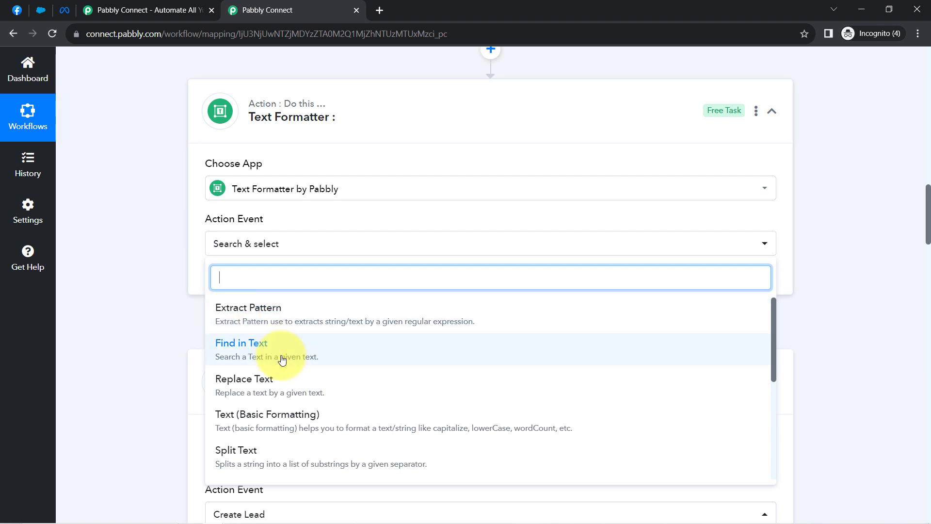
pyautogui.click(253, 458)
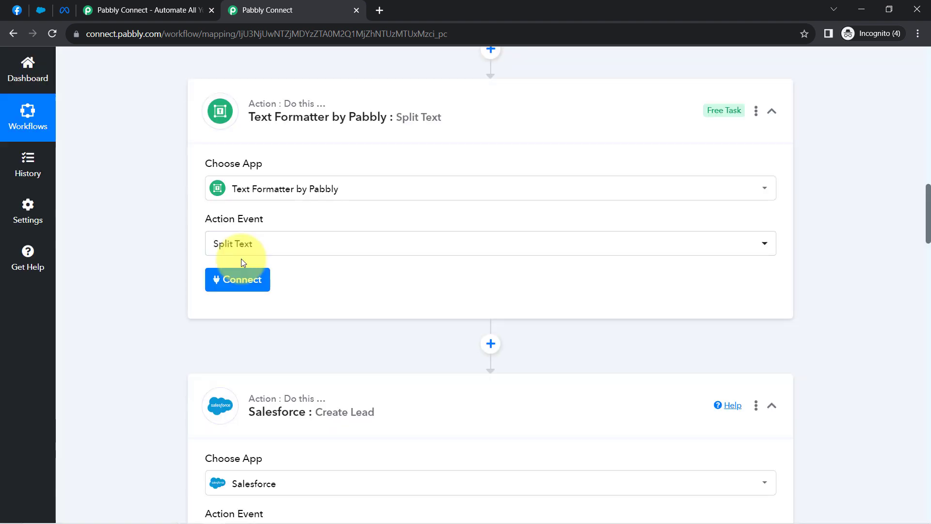
pyautogui.click(238, 280)
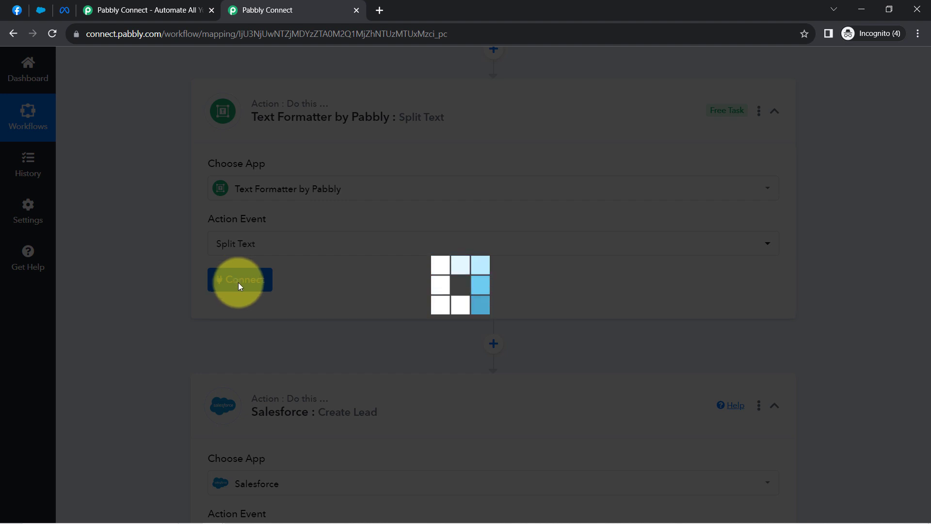
pyautogui.scroll(-4, 253, 301)
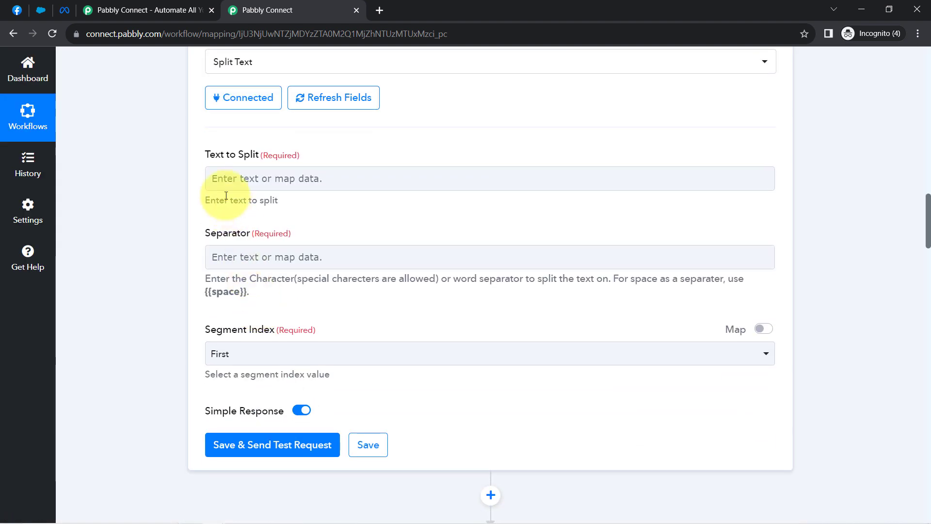
# Map the Split Text action's Text to Split field to Res4 Enter Name from the Facebook Lead Ads trigger
pyautogui.moveTo(204, 154); pyautogui.dragTo(290, 156)
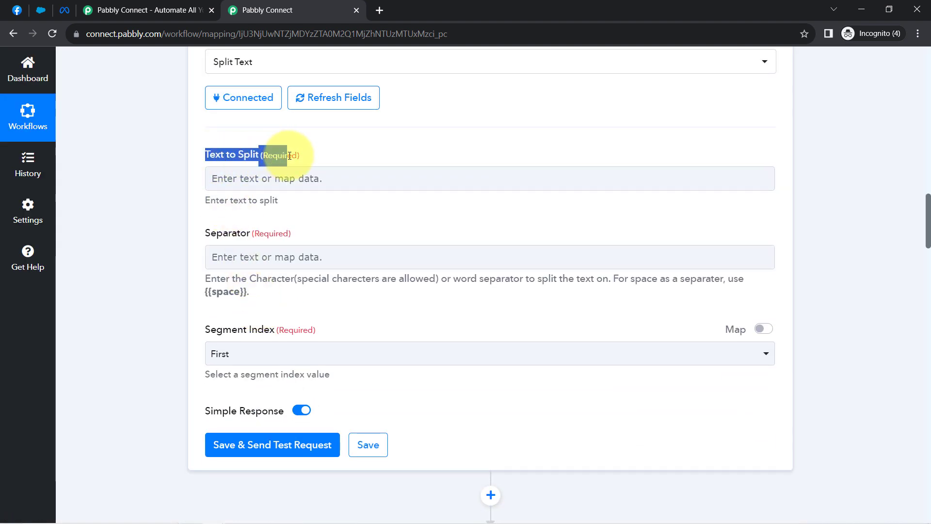
pyautogui.click(250, 179)
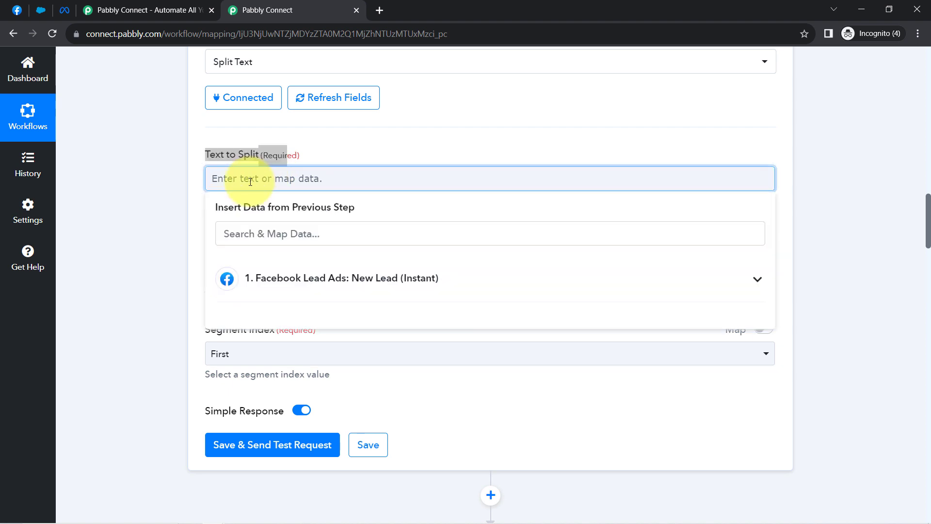
pyautogui.click(254, 280)
pyautogui.click(359, 314)
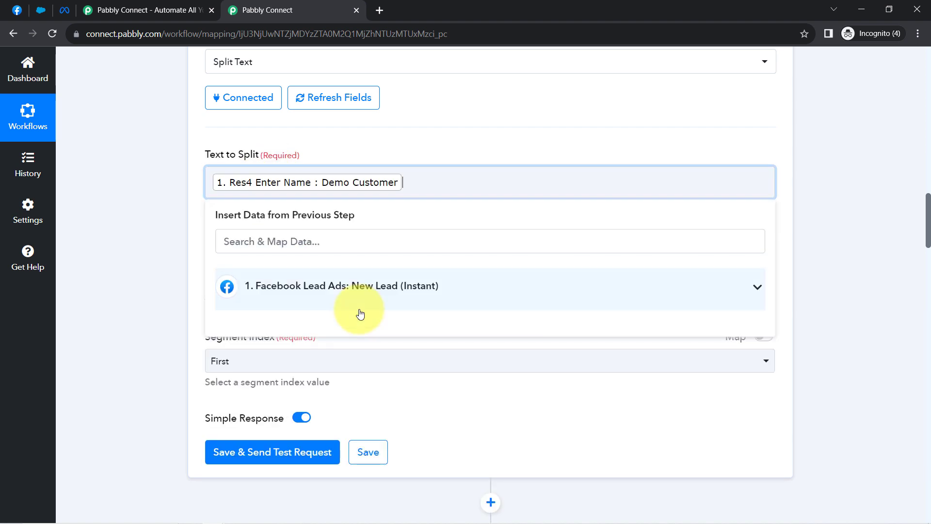
pyautogui.click(183, 196)
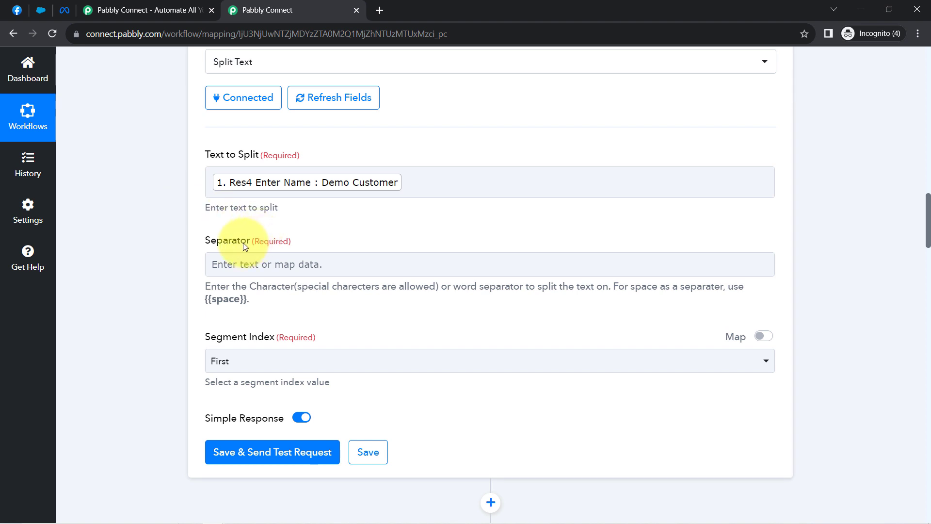
pyautogui.moveTo(208, 241); pyautogui.dragTo(232, 240)
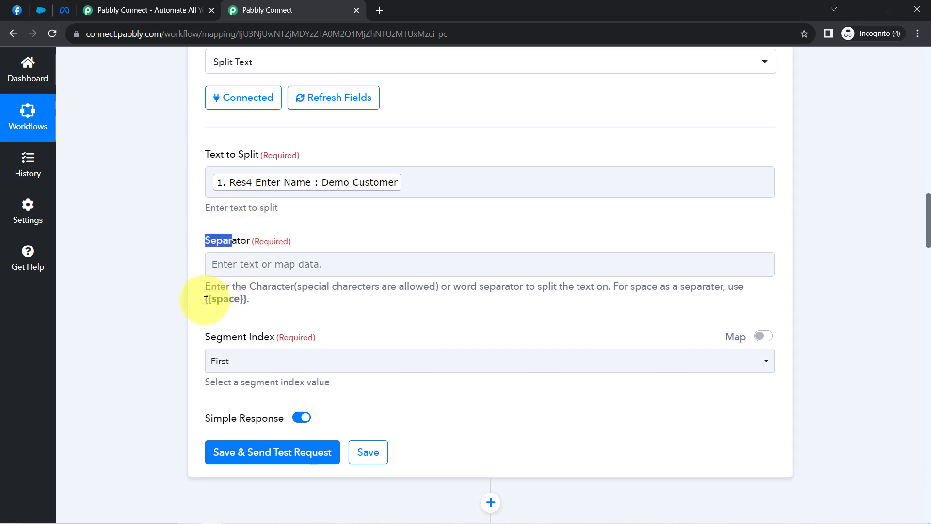
# Set the Split Text action's Separator to {{space}}, copied from the hint beneath the field
pyautogui.moveTo(206, 298); pyautogui.dragTo(251, 299)
pyautogui.hotkey('ctrl', 'c')
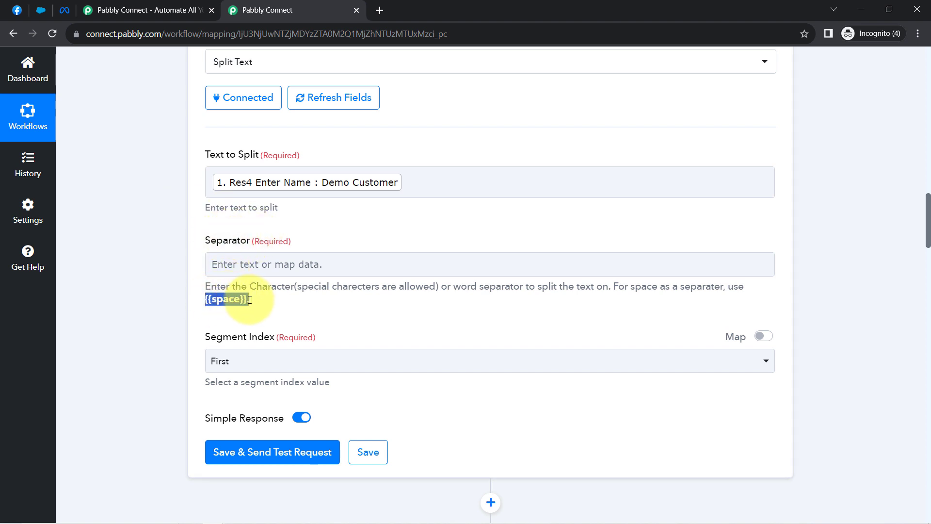
pyautogui.click(240, 299)
pyautogui.click(225, 265)
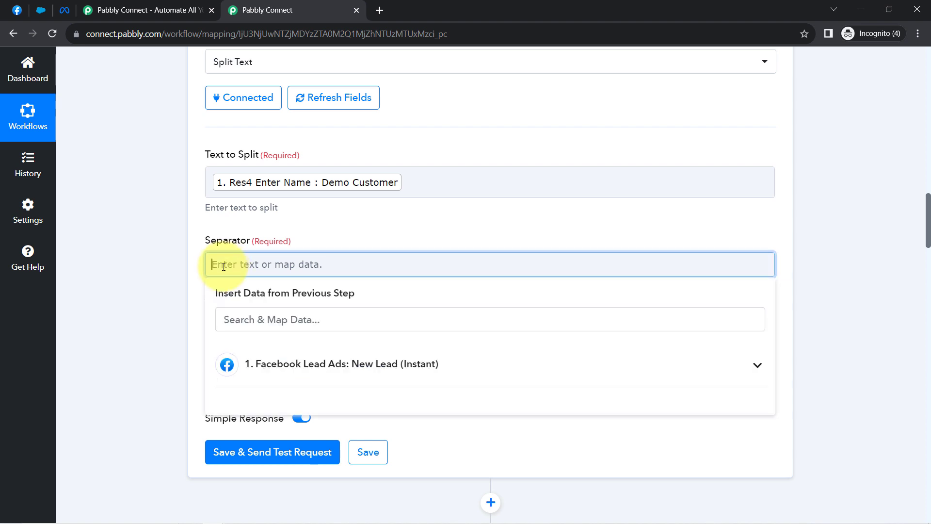
pyautogui.hotkey('ctrl', 'v')
pyautogui.click(180, 296)
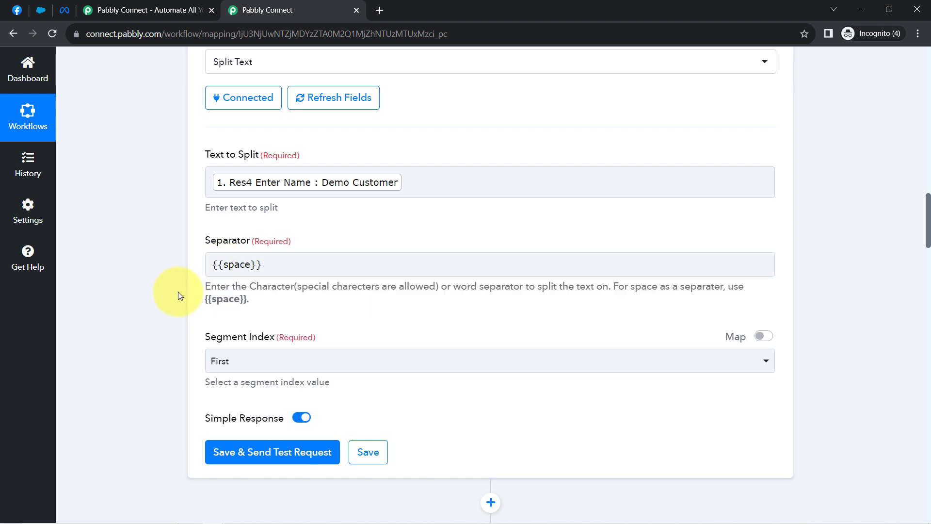
pyautogui.click(233, 264)
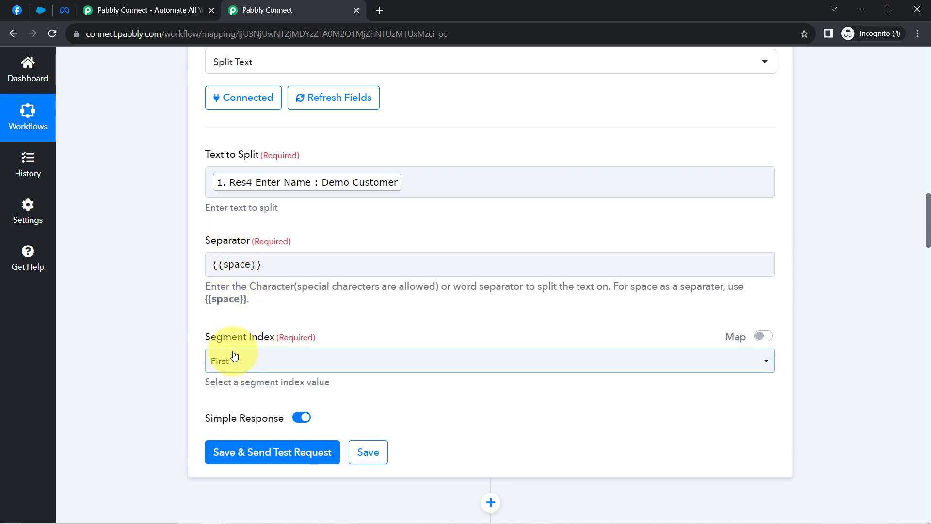
# Set the Split Text action's Segment Index to All, then save the action and send a test request
pyautogui.moveTo(217, 336); pyautogui.dragTo(249, 340)
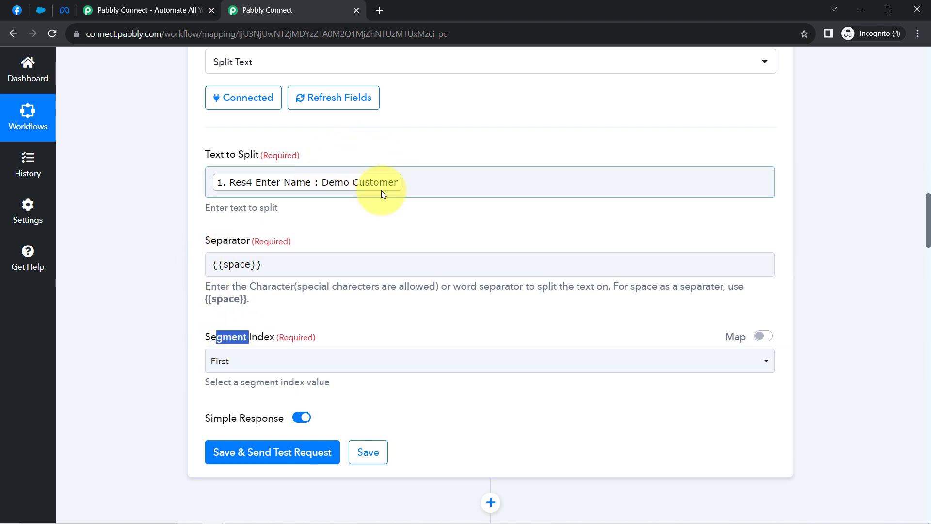
pyautogui.click(219, 370)
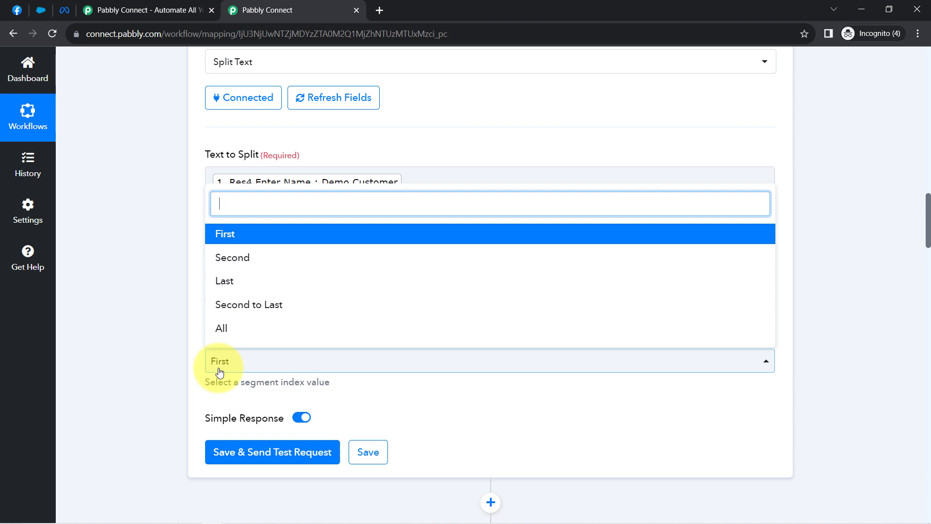
pyautogui.click(223, 329)
pyautogui.click(245, 459)
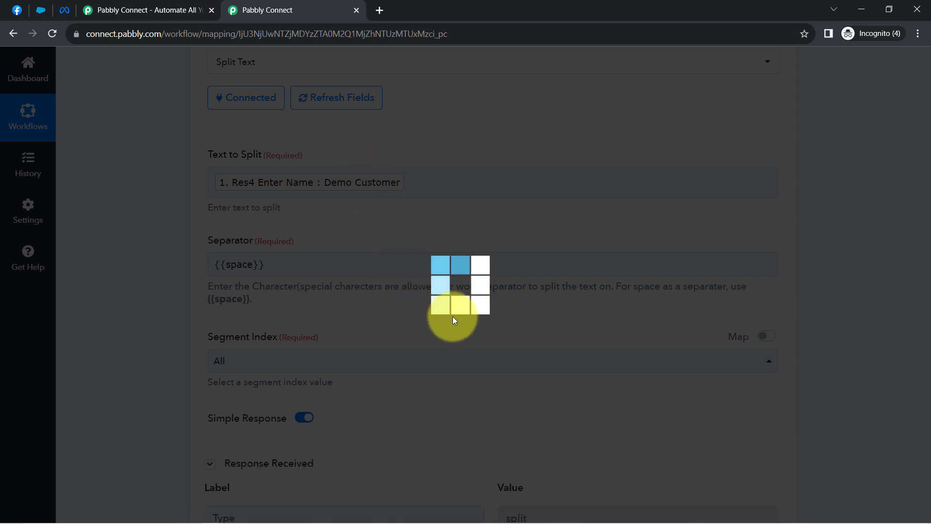
# Examine the Split Text response to see which result holds the first name and which the last name
pyautogui.scroll(-3, 538, 371)
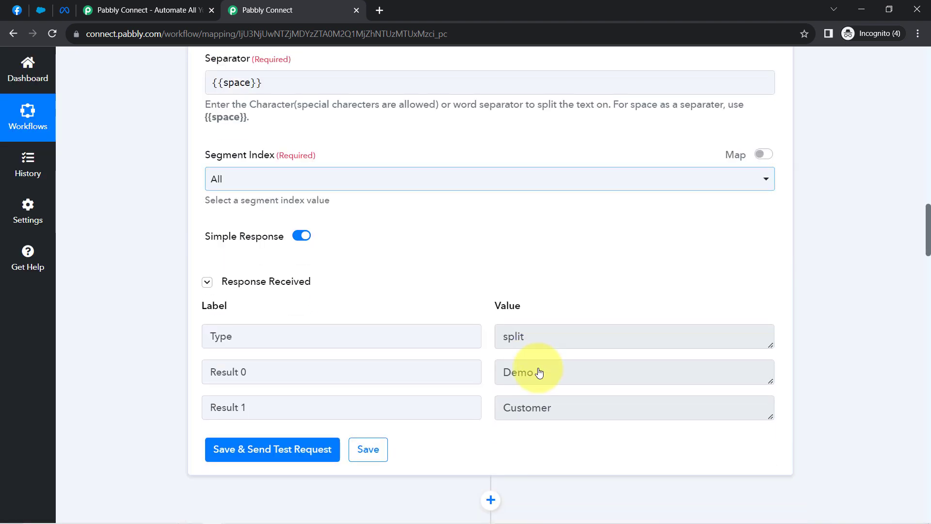
pyautogui.moveTo(526, 371); pyautogui.dragTo(495, 388)
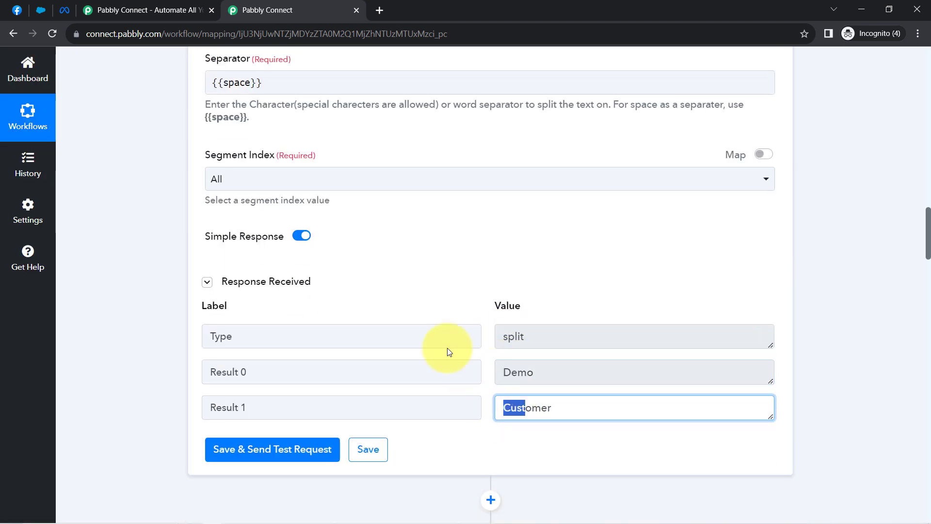
pyautogui.scroll(-2, 441, 326)
pyautogui.scroll(-2, 439, 322)
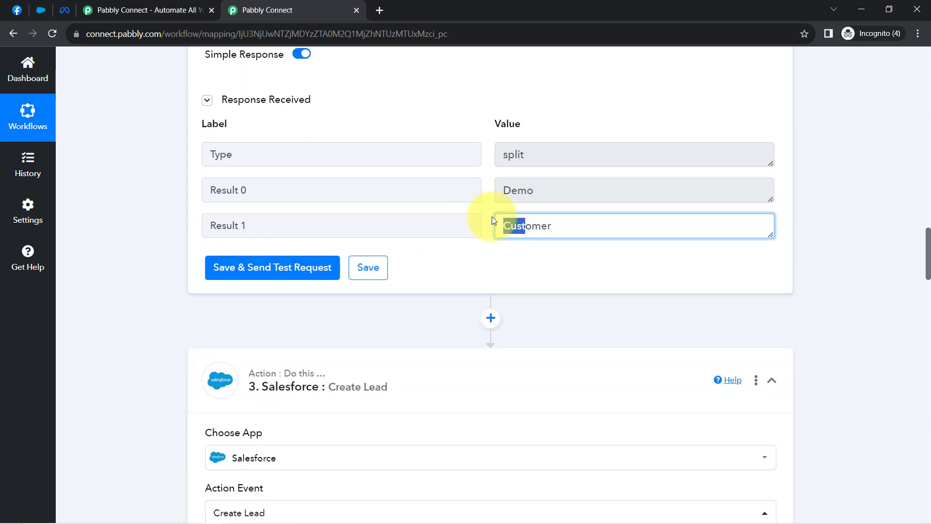
pyautogui.scroll(-1, 485, 267)
pyautogui.scroll(-1, 476, 316)
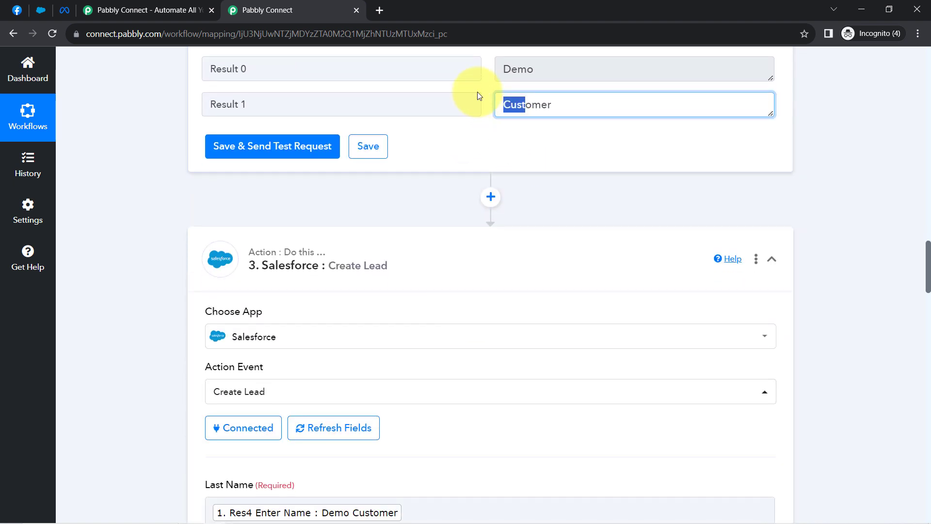
pyautogui.doubleClick(520, 75)
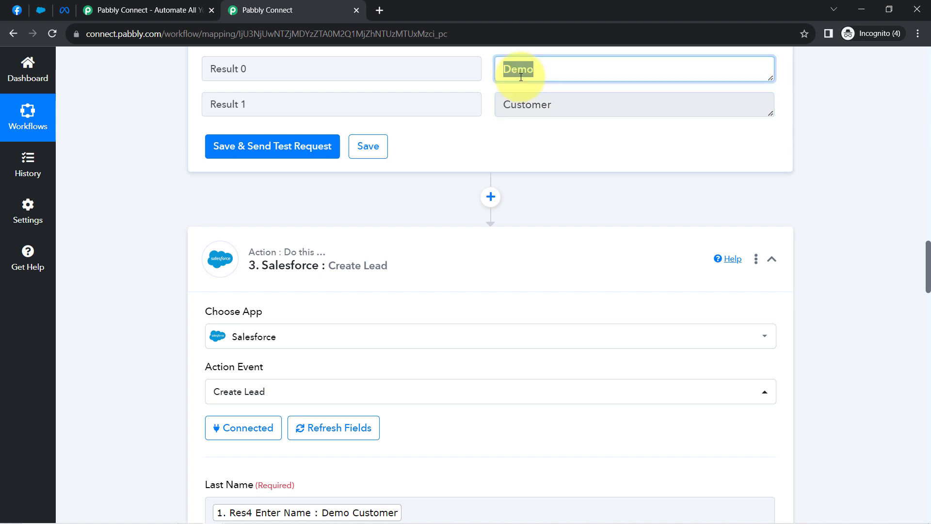
pyautogui.doubleClick(529, 100)
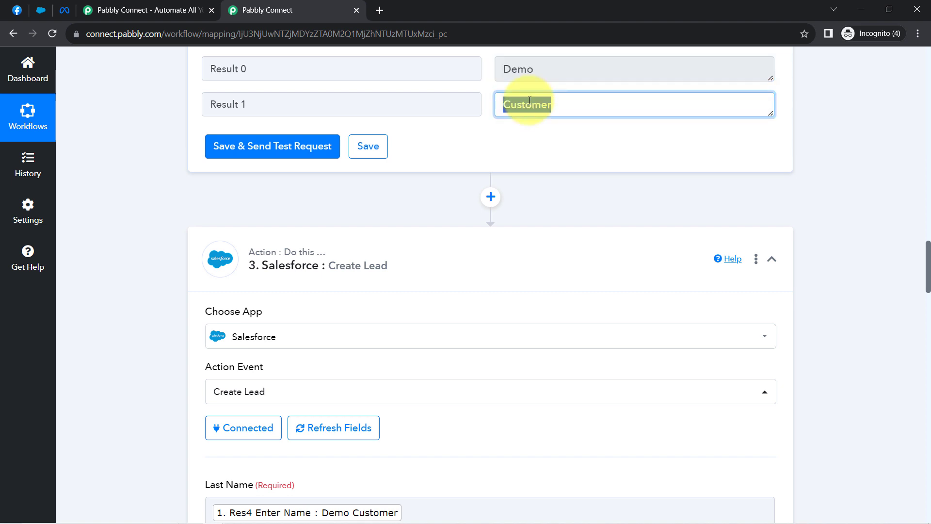
# Refresh the Salesforce Create Lead action's fields and clear its existing Last Name and First Name mappings
pyautogui.scroll(-3, 293, 267)
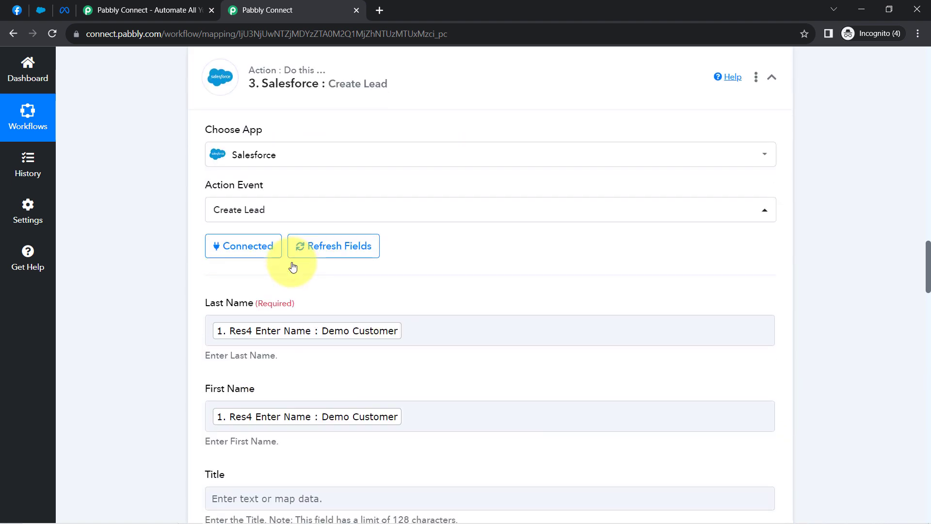
pyautogui.click(315, 247)
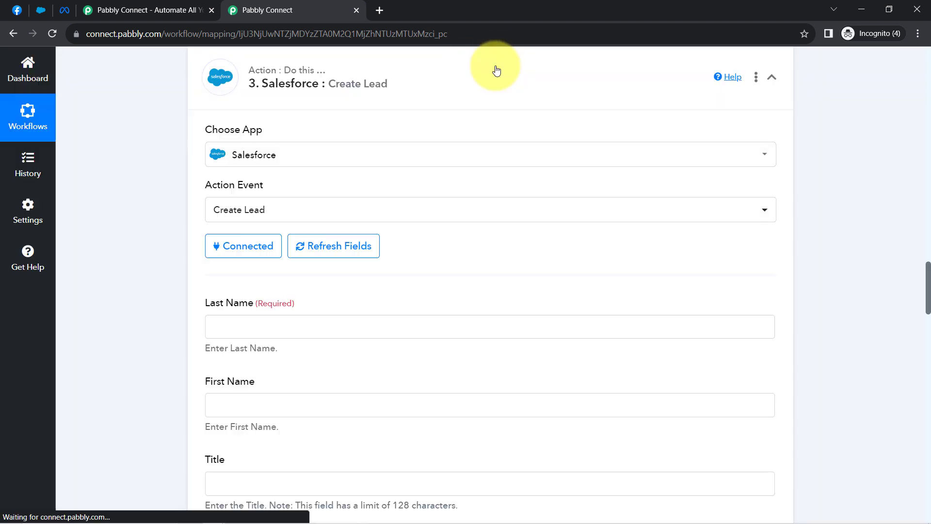
pyautogui.scroll(-1, 339, 228)
pyautogui.click(422, 271)
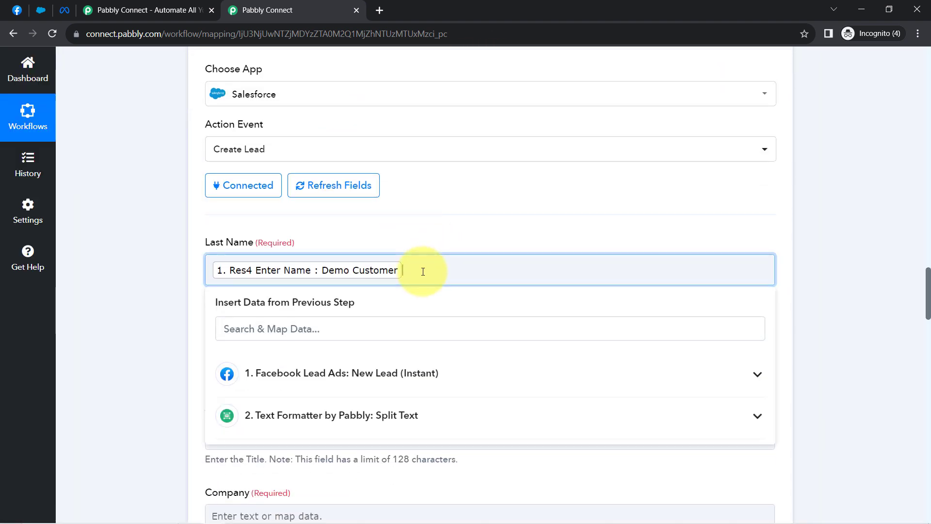
pyautogui.press('BackSpace')
pyautogui.click(135, 336)
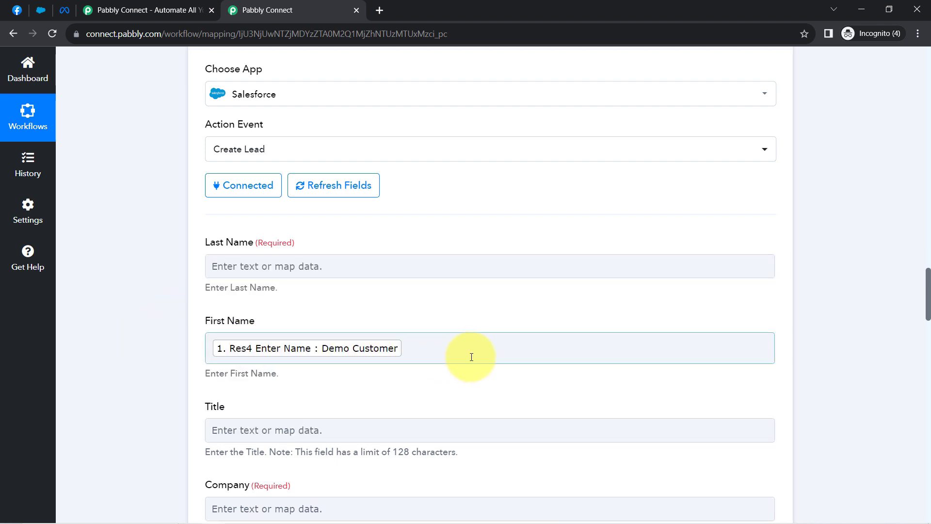
pyautogui.click(471, 357)
pyautogui.press('BackSpace')
# Map the Create Lead action's Last Name field to Result 1 from the Split Text step
pyautogui.click(219, 266)
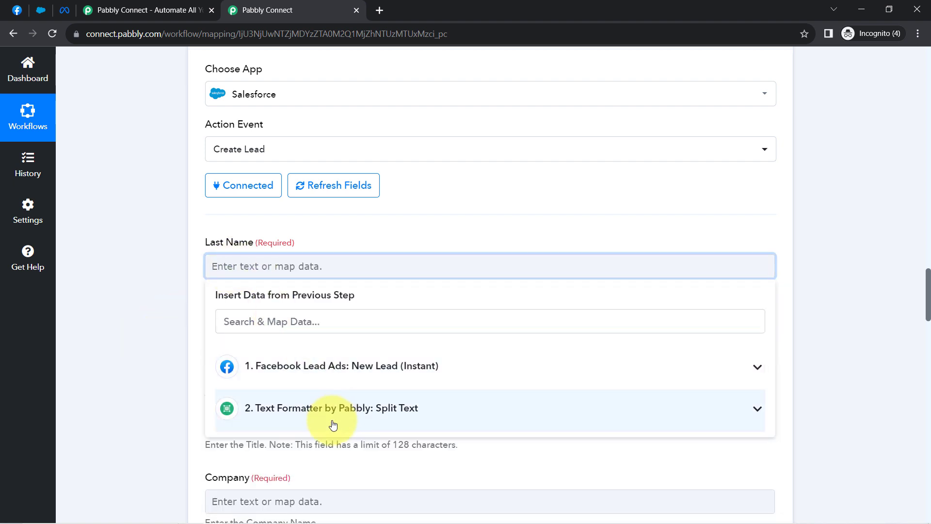
pyautogui.doubleClick(304, 409)
pyautogui.click(304, 410)
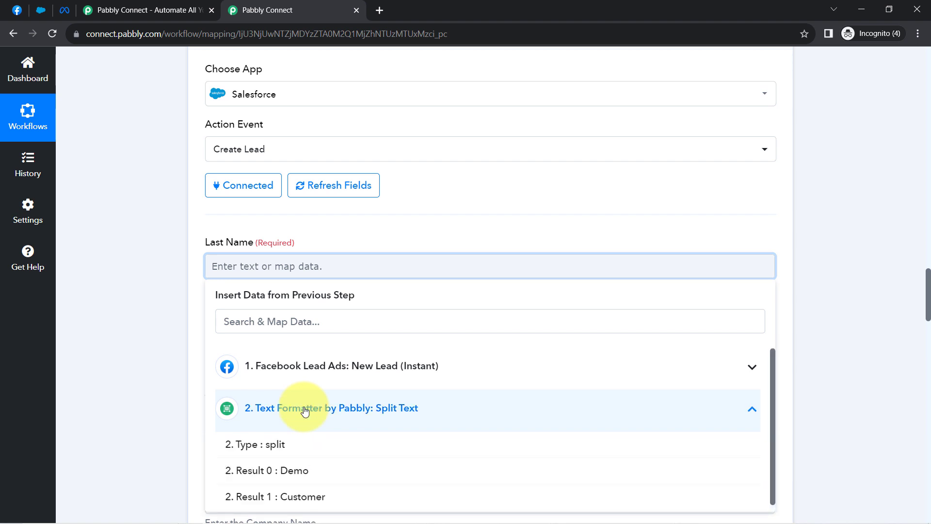
pyautogui.scroll(-1, 320, 414)
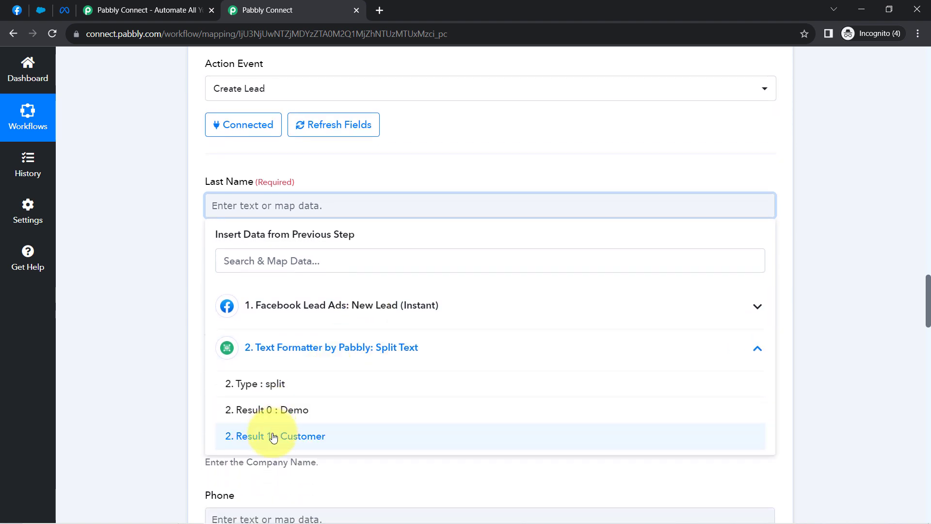
pyautogui.click(275, 436)
pyautogui.click(174, 230)
# Map the Create Lead action's First Name field to Result 0 from the Split Text step
pyautogui.click(267, 291)
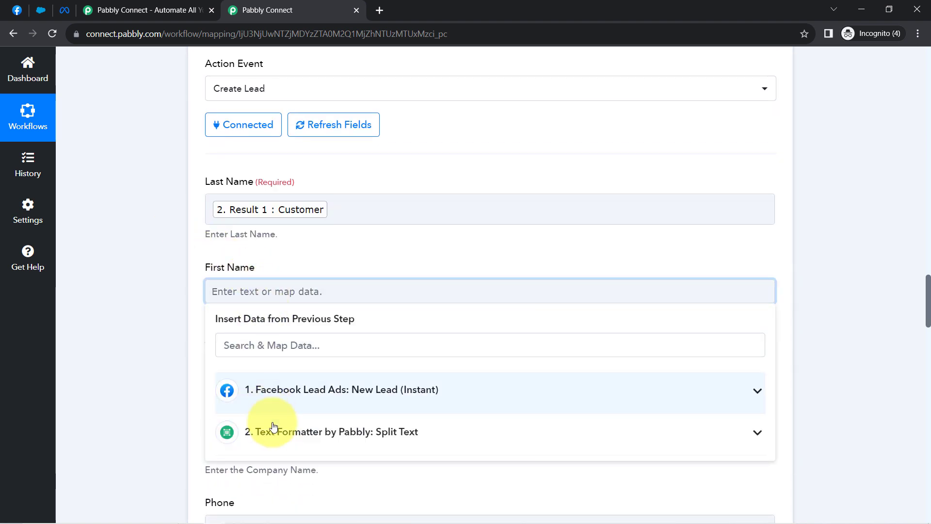
pyautogui.click(251, 432)
pyautogui.scroll(-1, 300, 419)
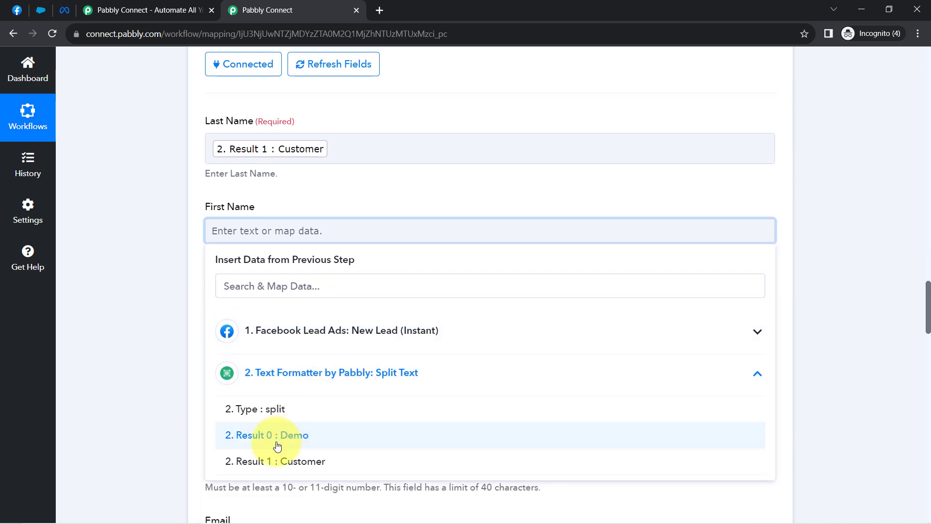
pyautogui.click(270, 436)
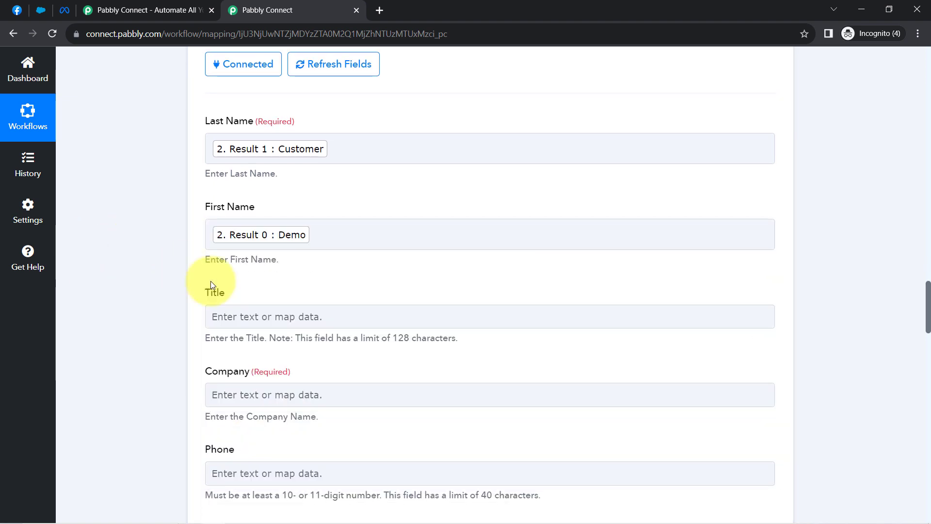
# Map the Create Lead action's Title field to Result 0 followed by Result 1 from the Split Text step
pyautogui.scroll(-1, 266, 276)
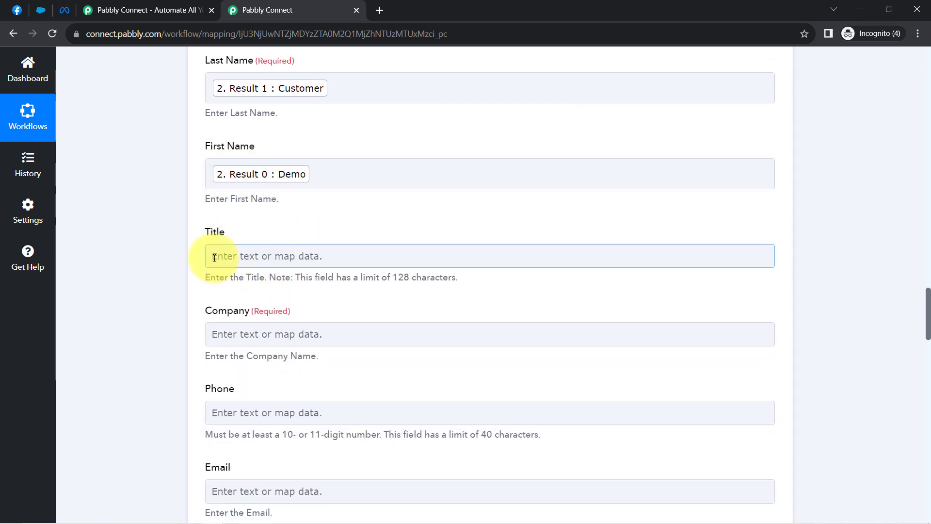
pyautogui.click(241, 260)
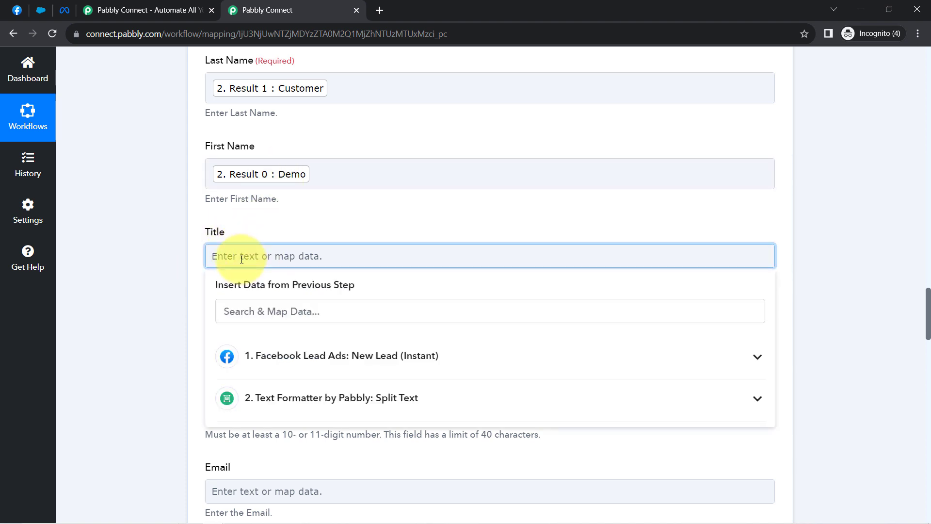
pyautogui.click(250, 310)
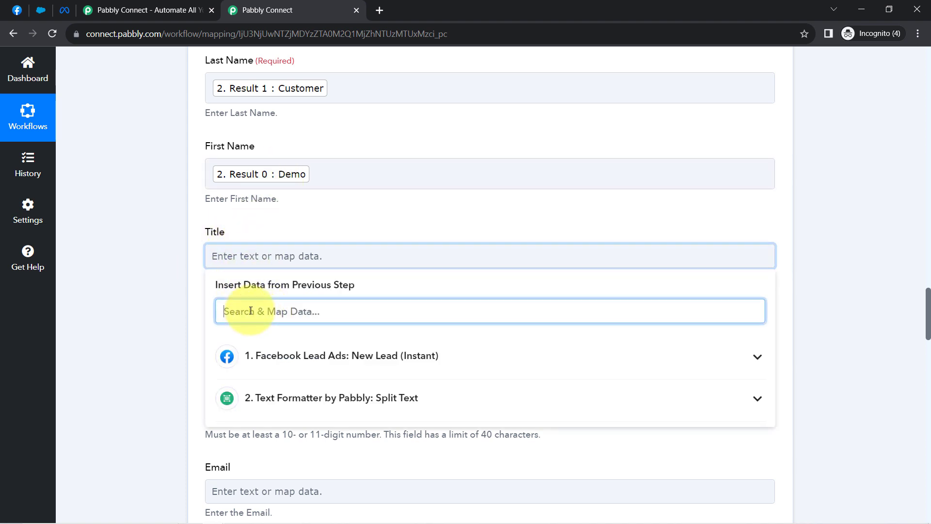
pyautogui.write('dem')
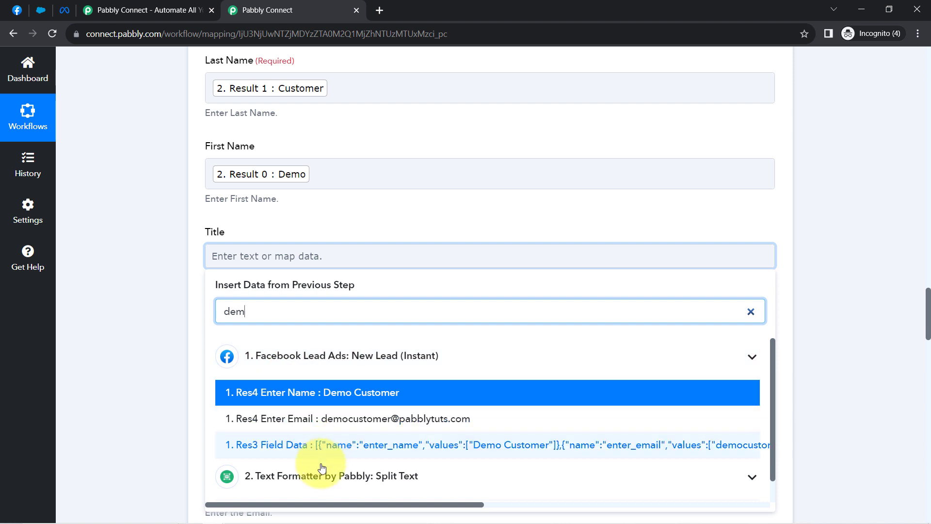
pyautogui.click(334, 474)
pyautogui.scroll(-1, 335, 474)
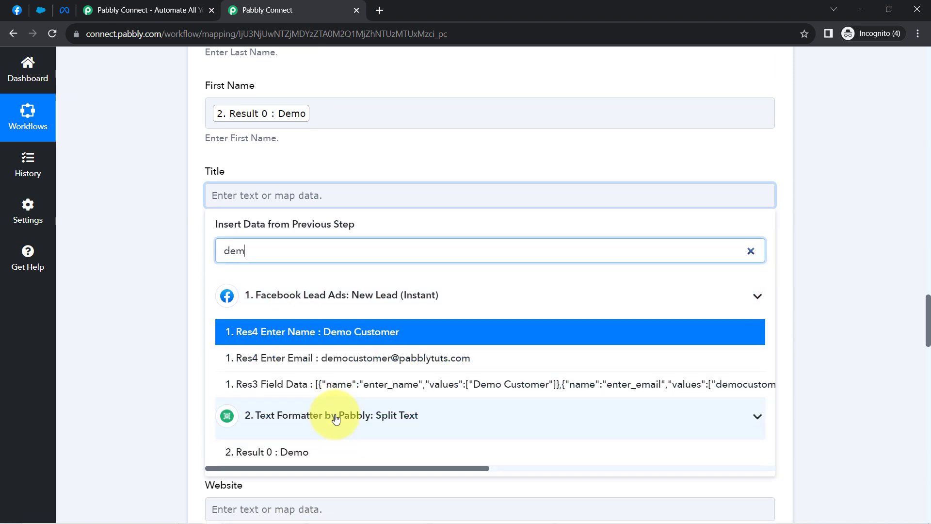
pyautogui.click(295, 450)
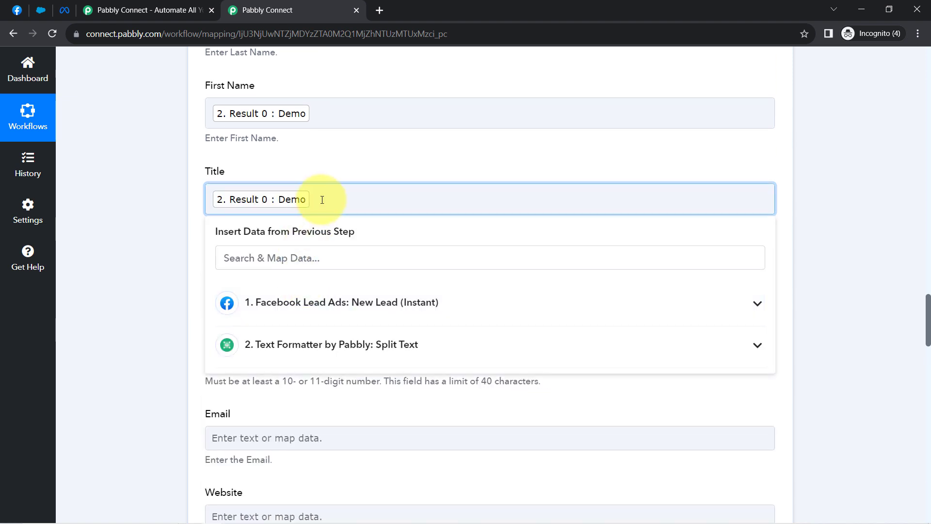
pyautogui.click(246, 257)
pyautogui.write('cust')
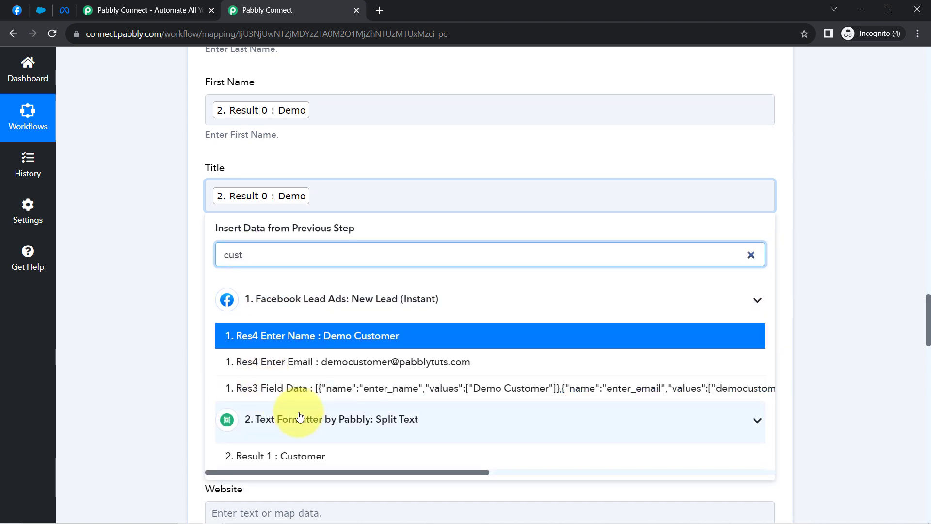
pyautogui.scroll(-1, 299, 417)
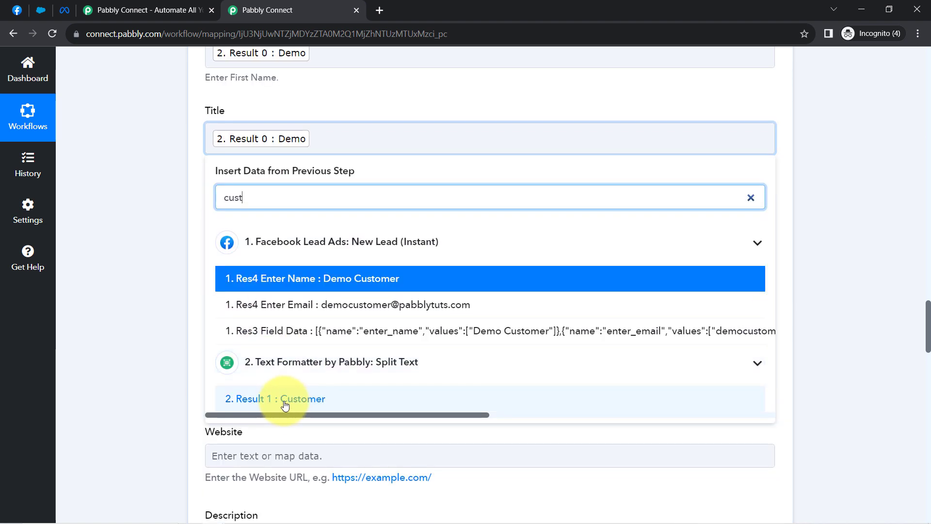
pyautogui.click(286, 399)
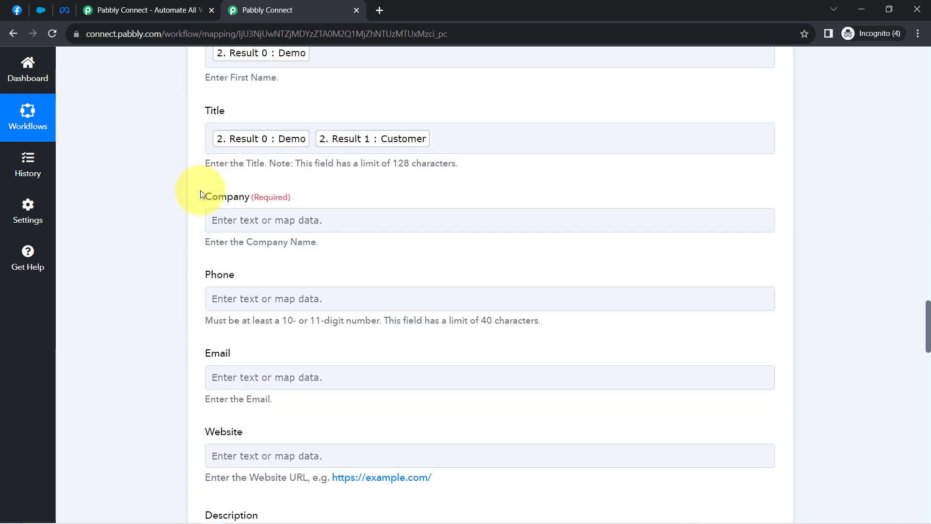
pyautogui.moveTo(206, 197); pyautogui.dragTo(253, 197)
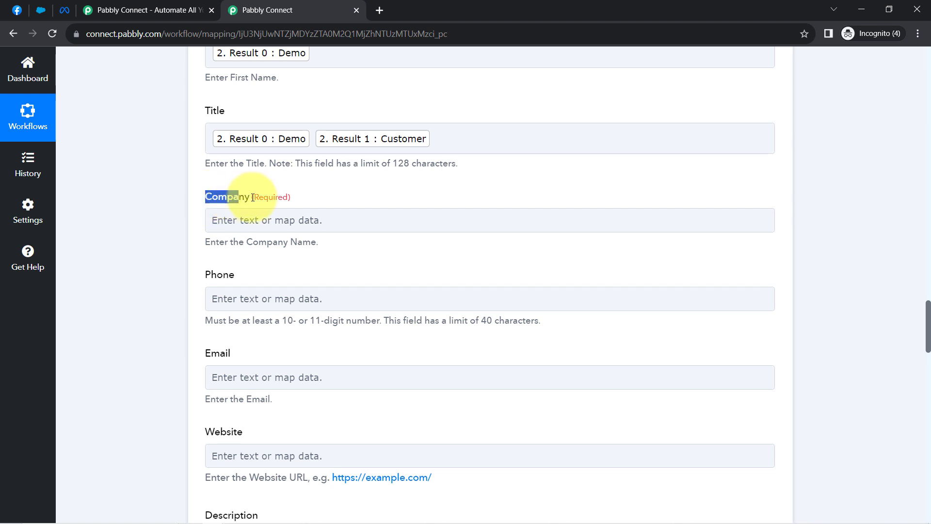
pyautogui.doubleClick(270, 197)
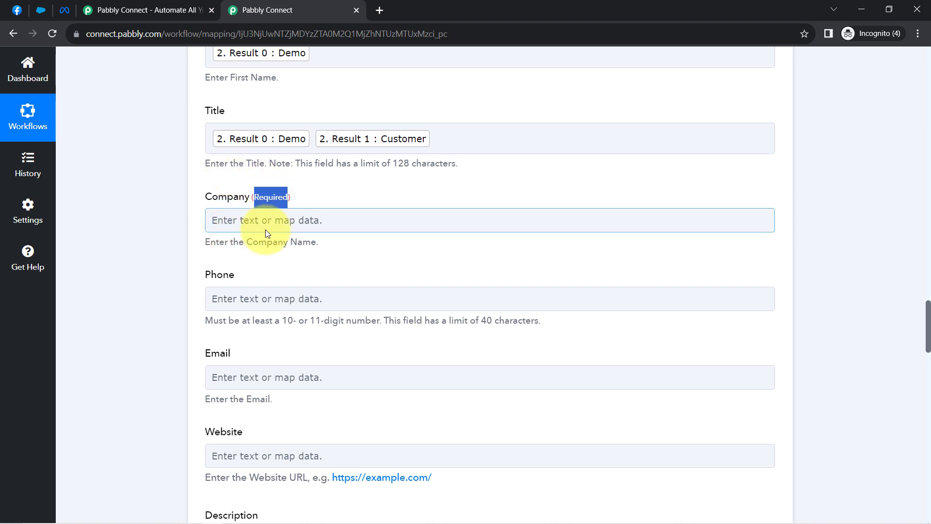
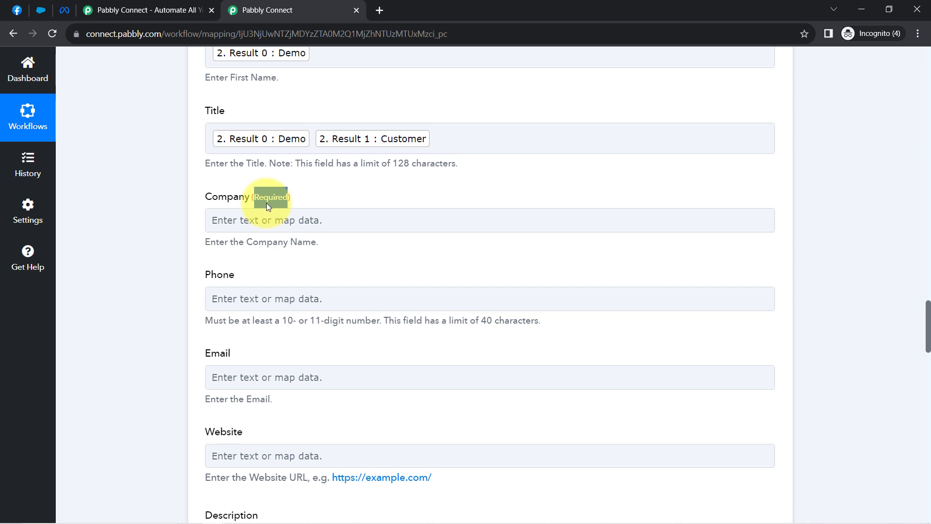
# Fill the Create Lead action's Company field with null
pyautogui.click(247, 224)
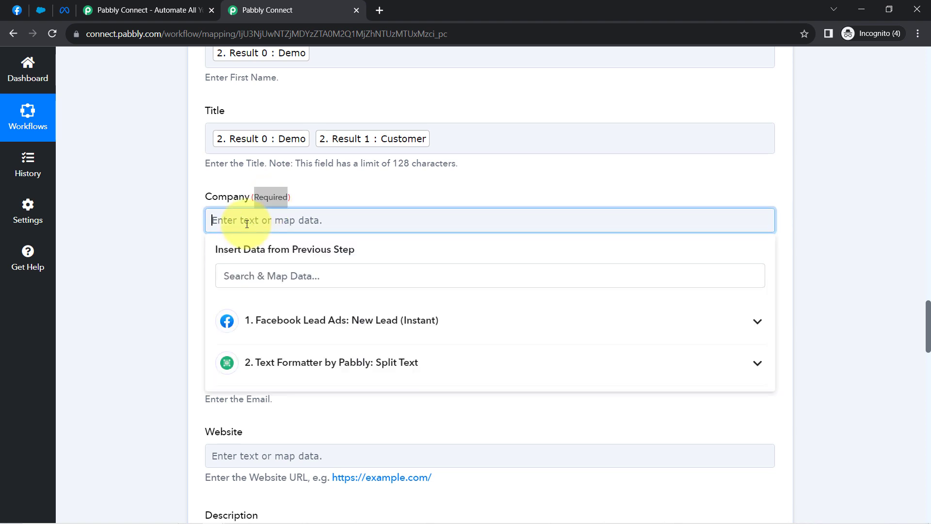
pyautogui.write('null')
pyautogui.click(181, 259)
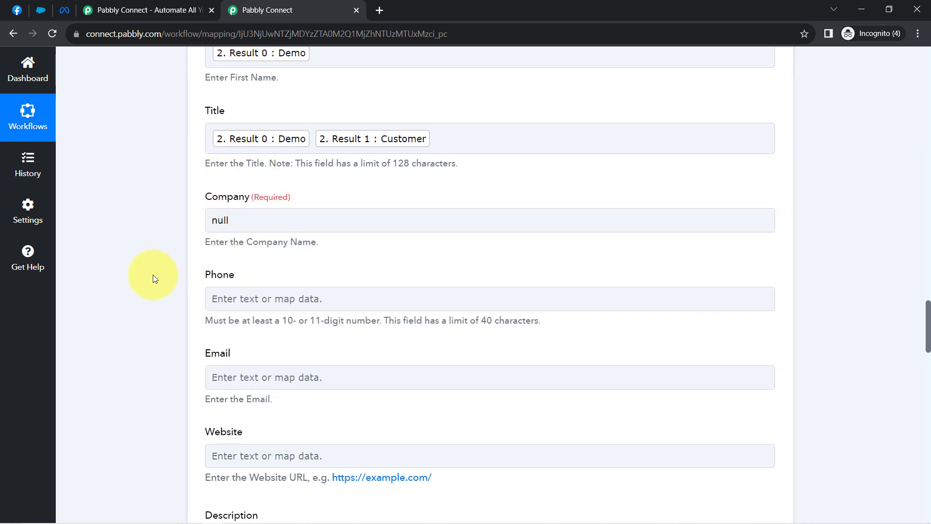
# Examine the response data received by the Facebook Lead Ads trigger for details usable in the lead
pyautogui.scroll(15, 409, 291)
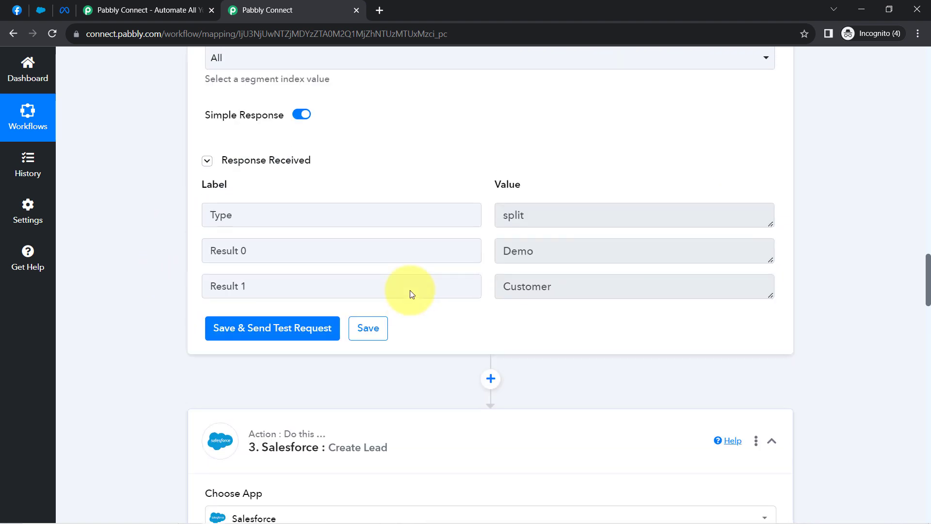
pyautogui.scroll(20, 409, 294)
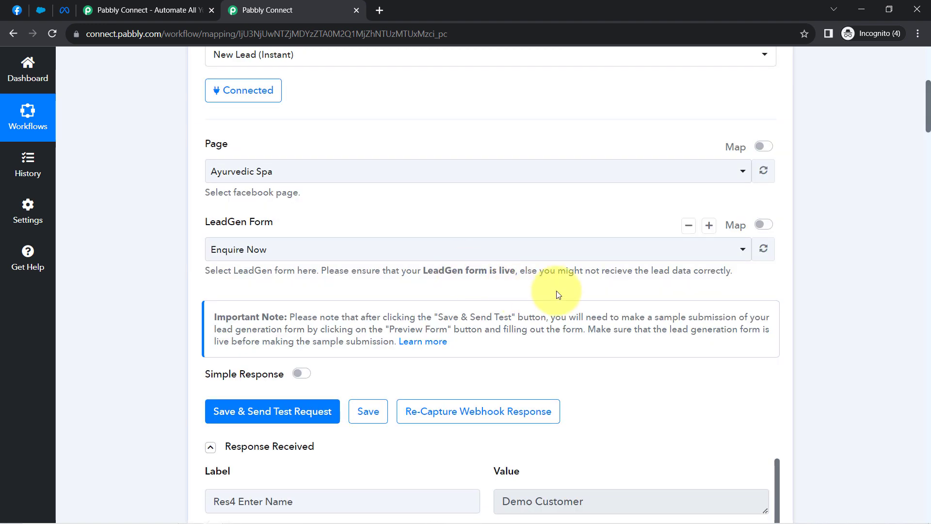
pyautogui.scroll(-1, 550, 279)
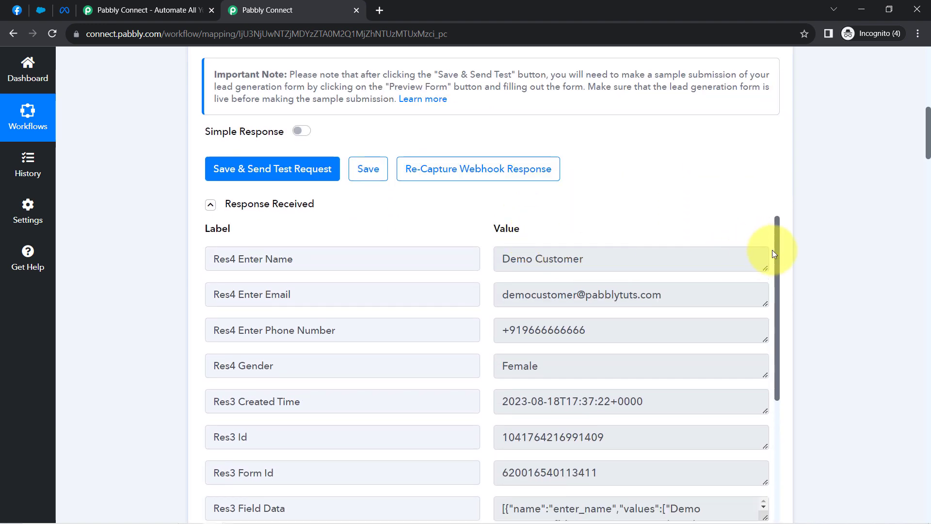
pyautogui.moveTo(776, 244); pyautogui.dragTo(772, 424)
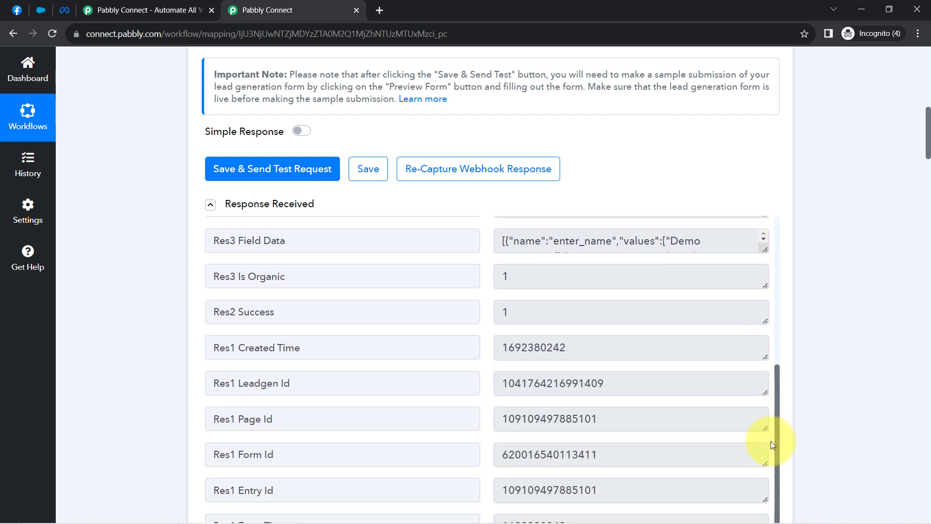
pyautogui.scroll(5, 648, 338)
pyautogui.scroll(1, 649, 338)
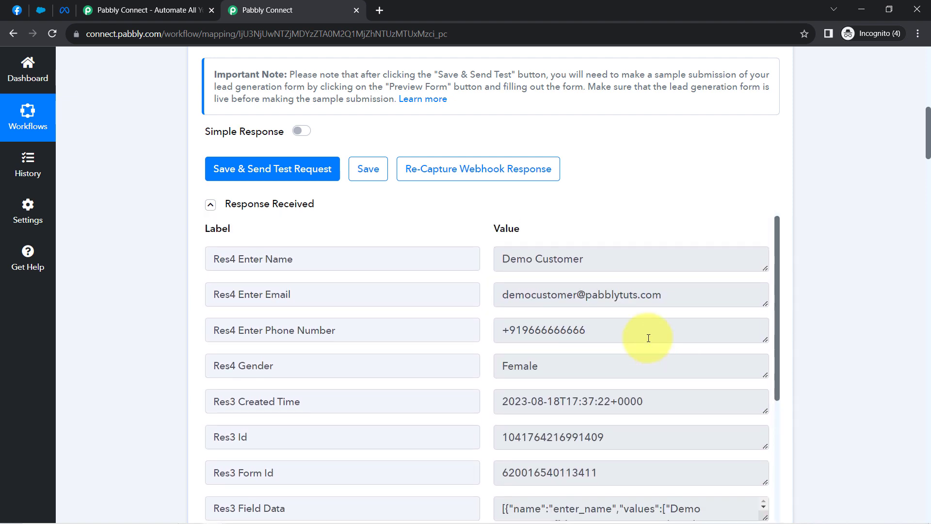
# Map the Create Lead action's Phone field to Res4 Enter Phone Number from the Facebook Lead Ads step
pyautogui.moveTo(928, 120); pyautogui.dragTo(927, 333)
pyautogui.click(249, 164)
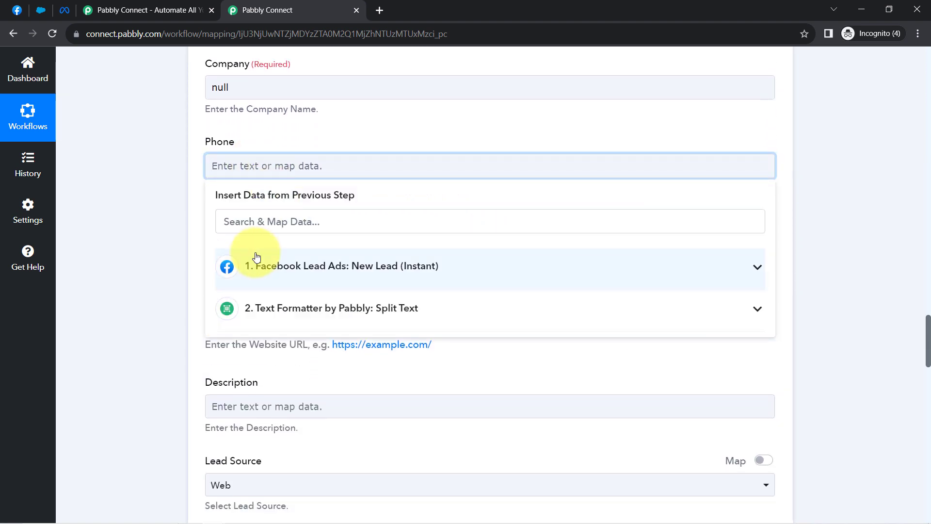
pyautogui.click(226, 222)
pyautogui.write('+91')
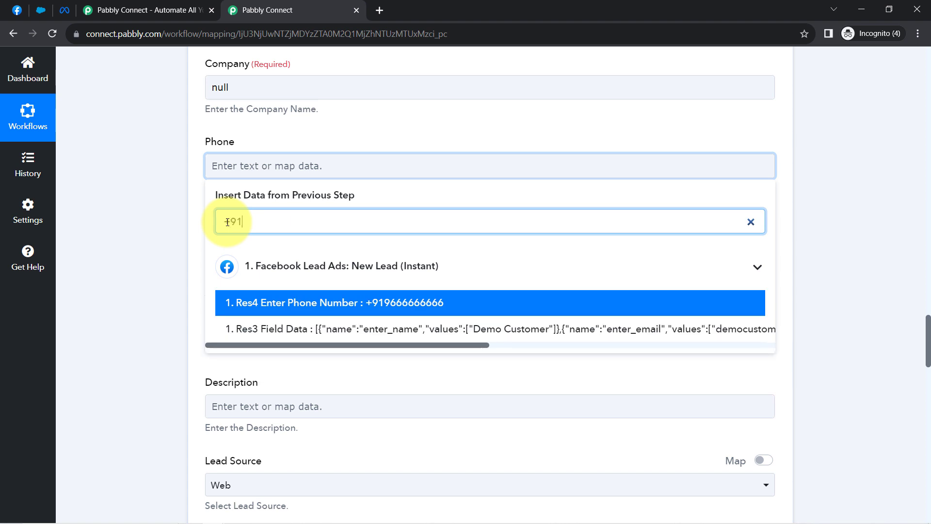
pyautogui.click(322, 305)
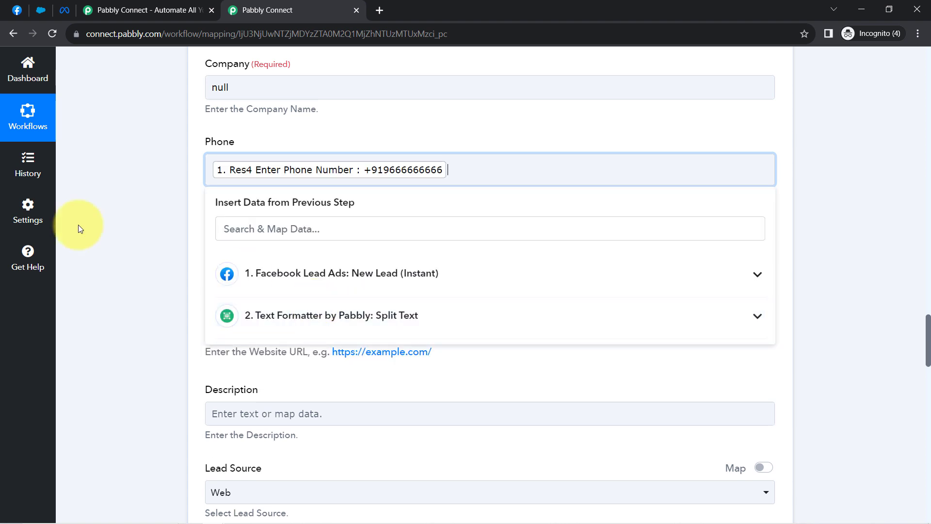
pyautogui.click(127, 199)
# Map the Create Lead action's Email field to Res4 Enter Email from the Facebook Lead Ads step
pyautogui.scroll(-3, 146, 194)
pyautogui.click(231, 132)
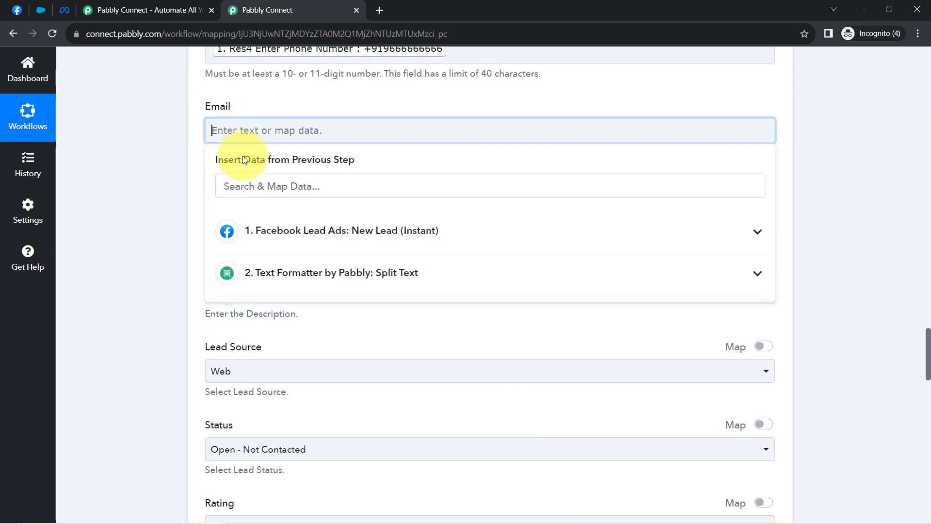
pyautogui.click(235, 189)
pyautogui.write('@')
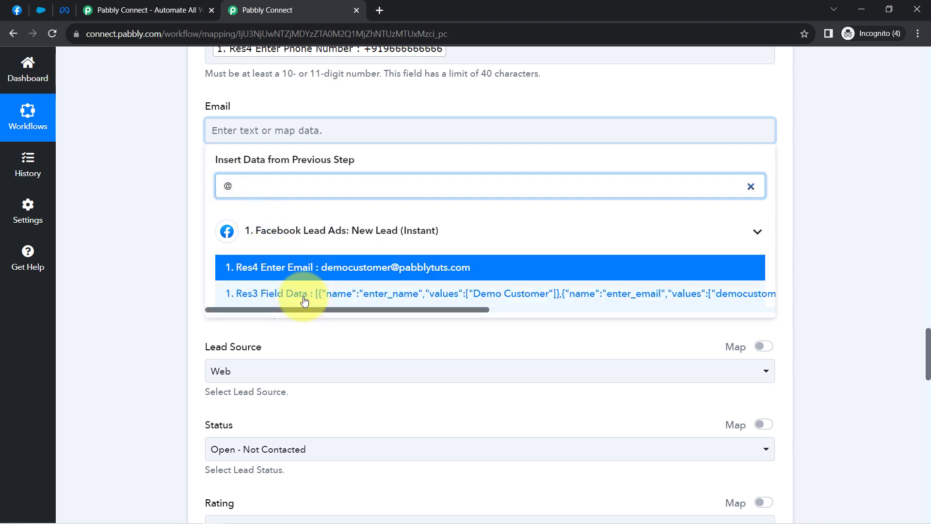
pyautogui.click(275, 278)
pyautogui.click(133, 232)
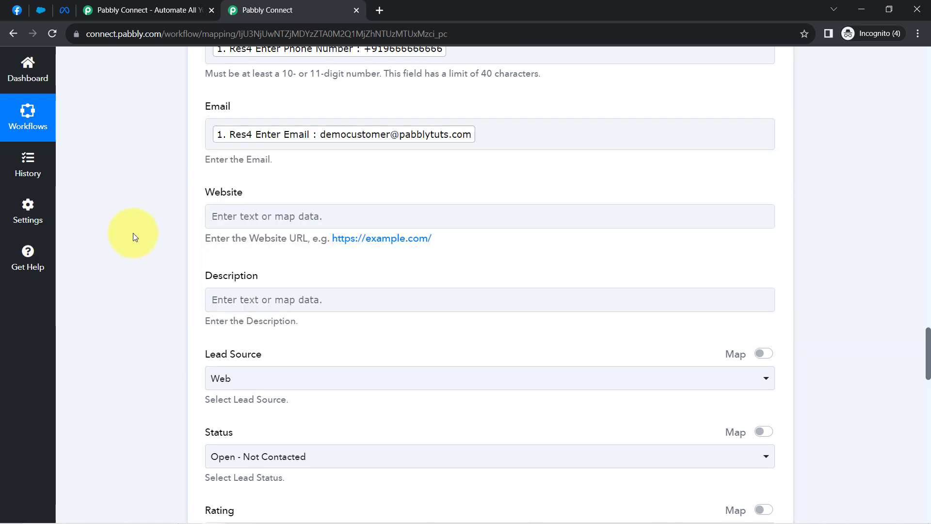
# Leave Website and Description empty and set the Lead Source to Other
pyautogui.click(225, 219)
pyautogui.scroll(-3, 225, 220)
pyautogui.scroll(-1, 258, 196)
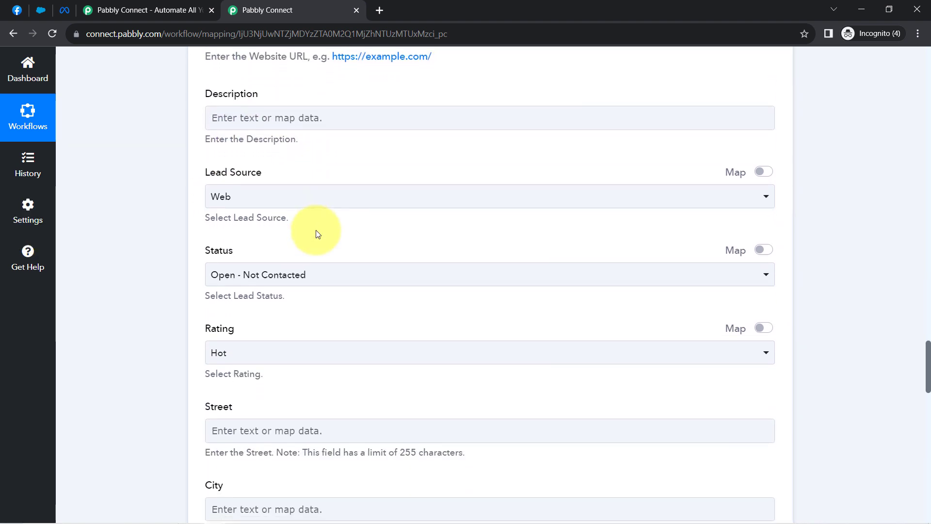
pyautogui.click(270, 203)
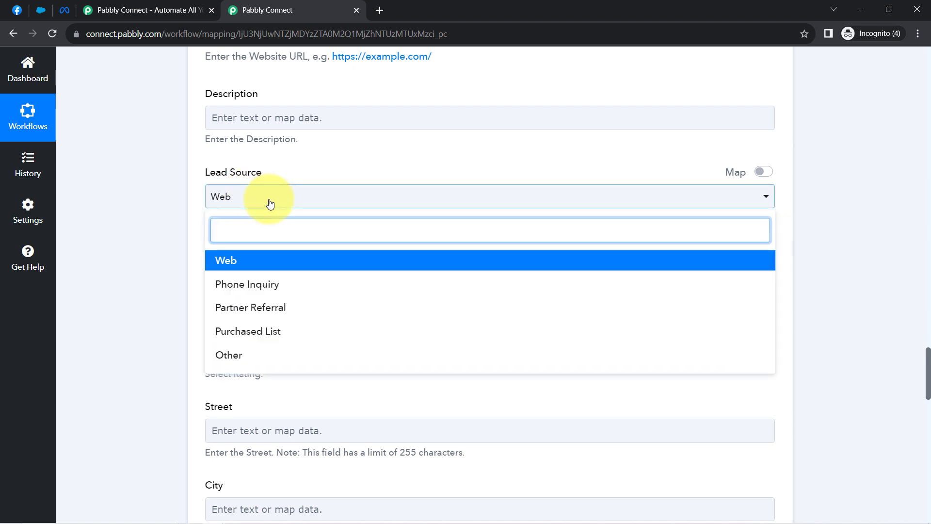
pyautogui.click(225, 356)
# Keep the lead's Status at Open - Not Contacted and select Hot as its Rating
pyautogui.scroll(-2, 178, 220)
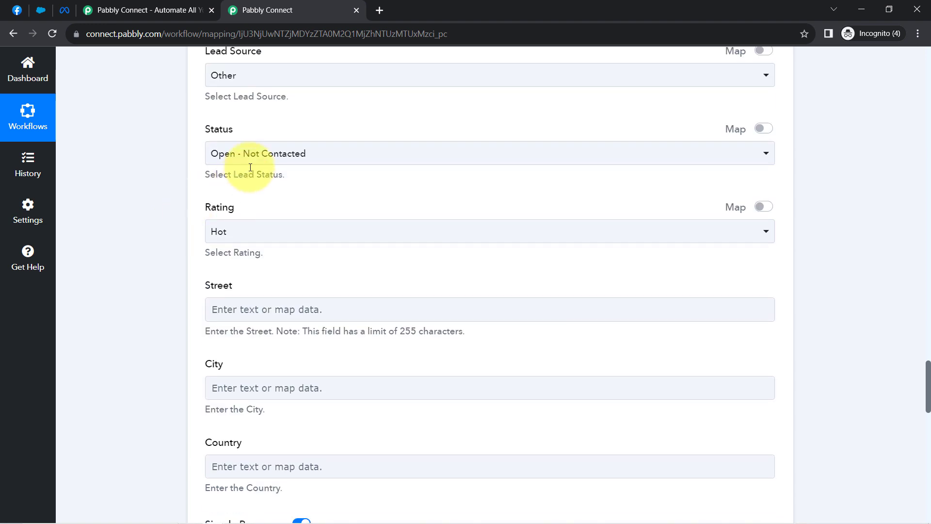
pyautogui.click(257, 160)
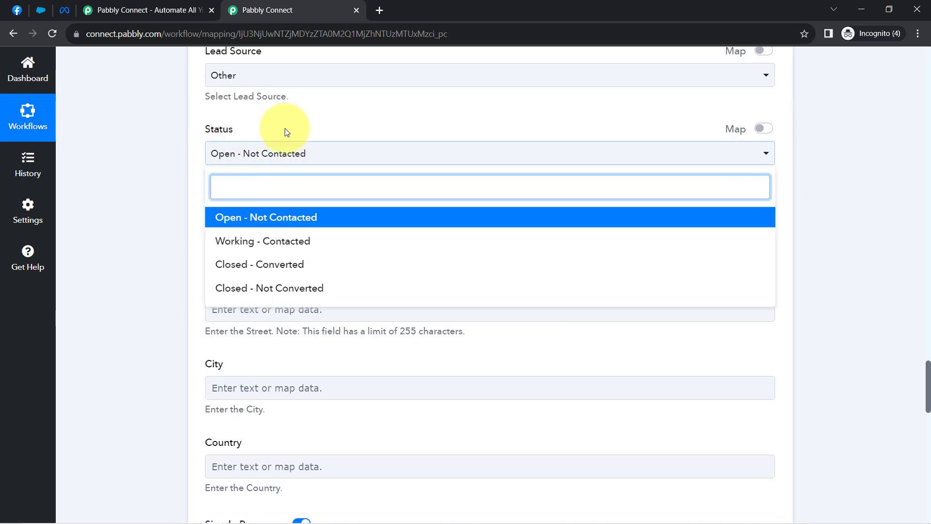
pyautogui.click(187, 169)
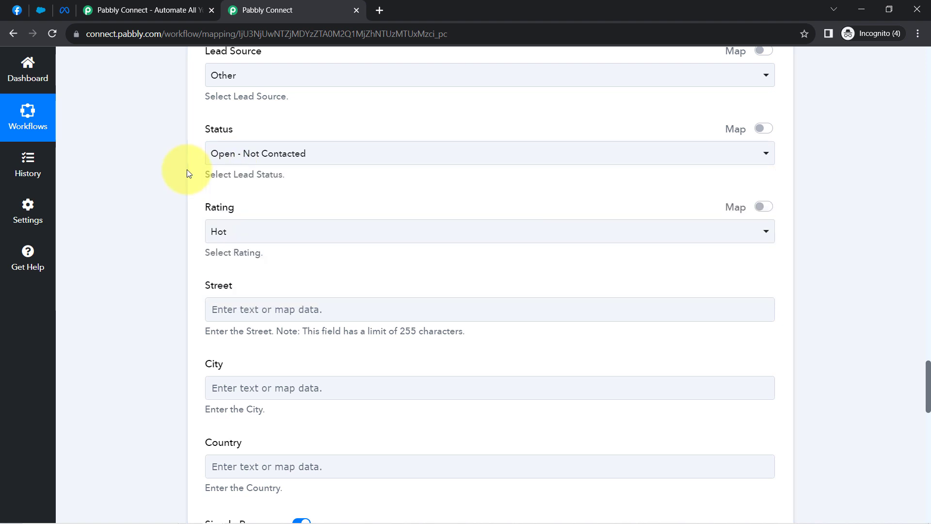
pyautogui.scroll(-3, 173, 219)
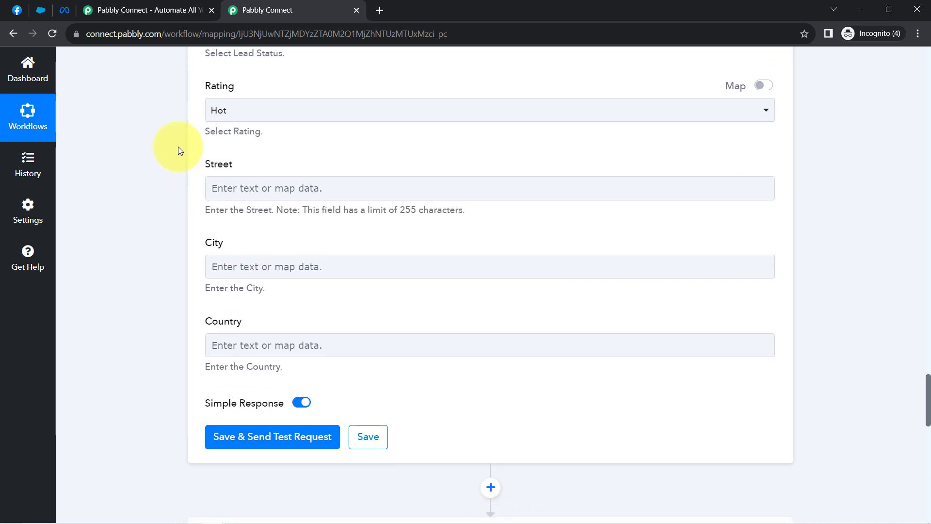
pyautogui.click(231, 105)
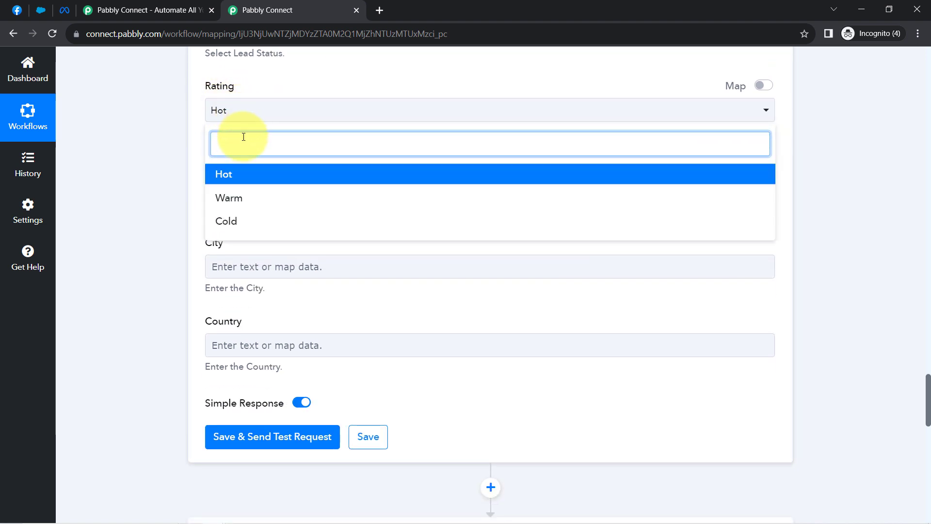
pyautogui.click(243, 173)
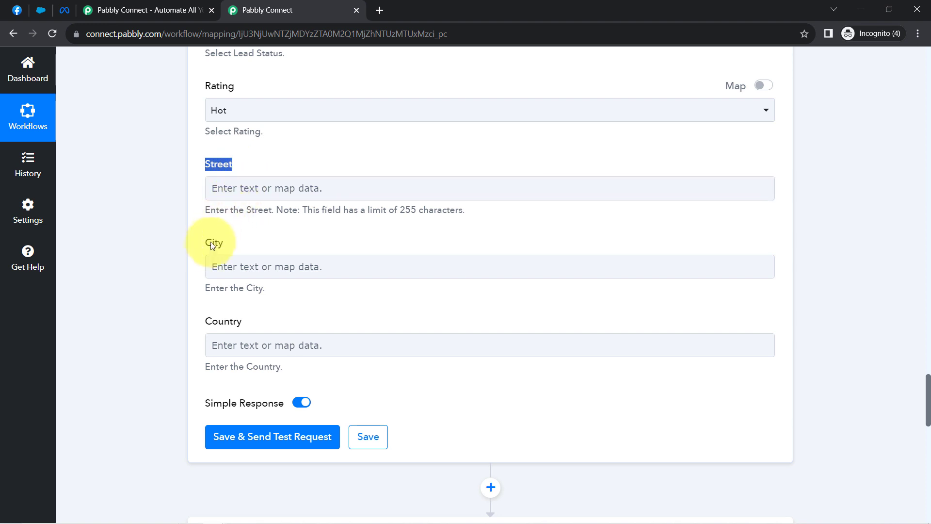
# Check the Facebook lead data for address values that could fill the Street, City and Country fields
pyautogui.moveTo(206, 321); pyautogui.dragTo(247, 325)
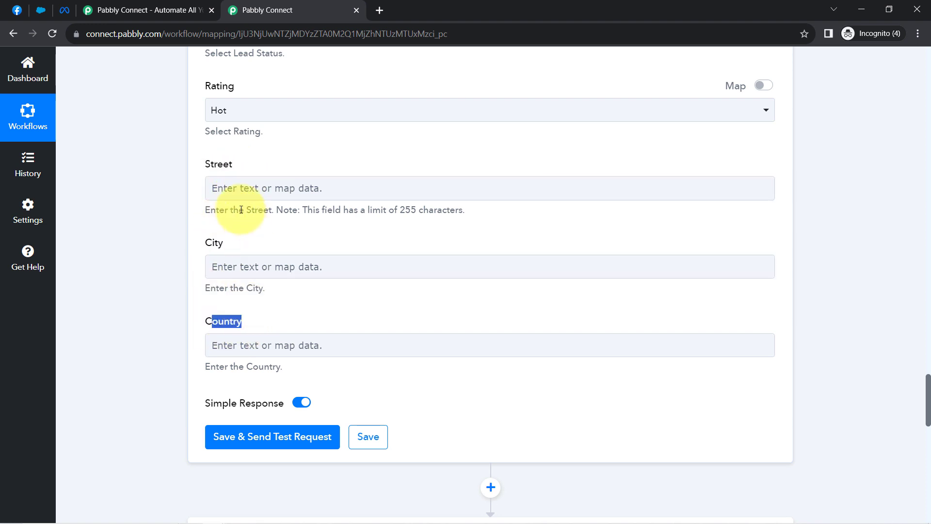
pyautogui.click(229, 191)
pyautogui.click(286, 291)
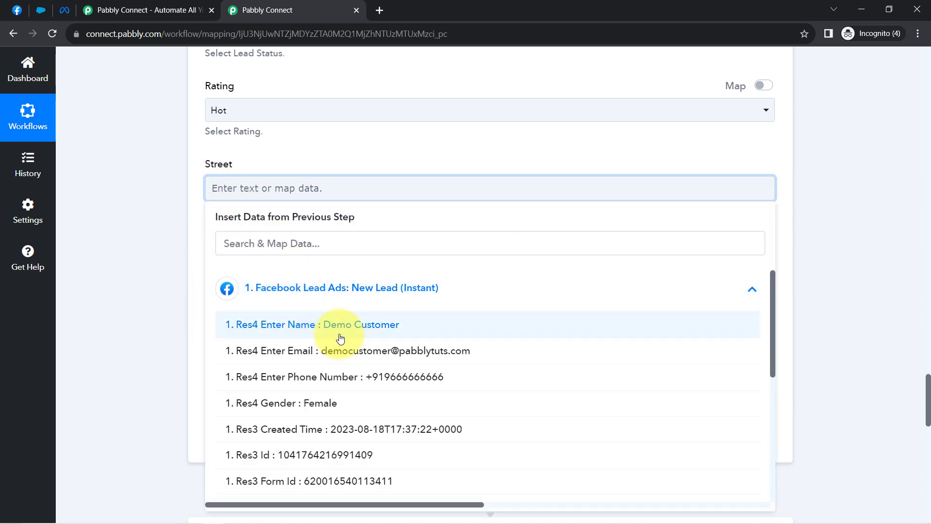
pyautogui.scroll(-5, 370, 359)
pyautogui.scroll(-2, 370, 358)
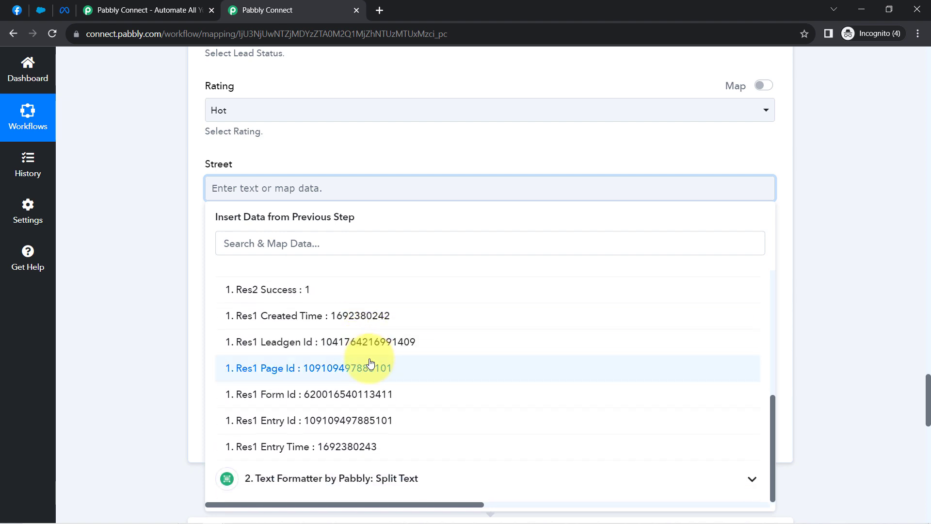
pyautogui.click(159, 271)
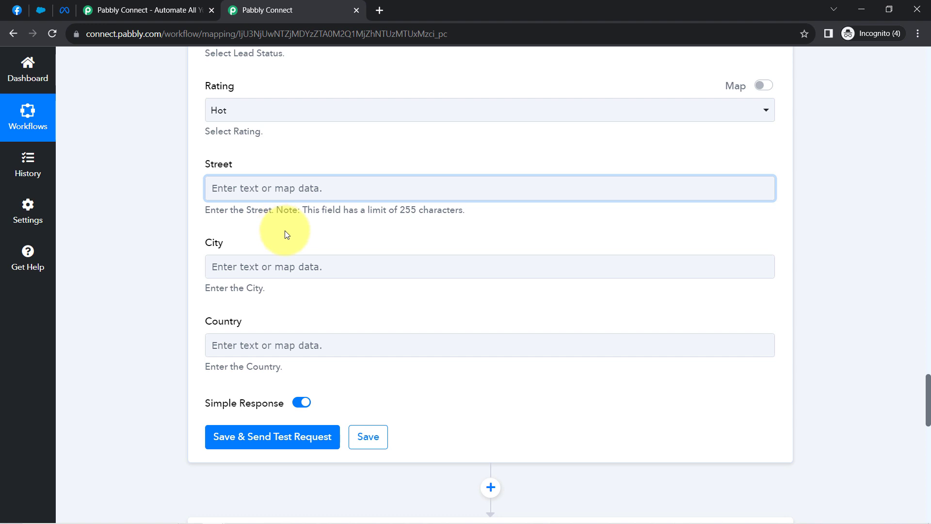
# Save the Create Lead action and send its test request
pyautogui.scroll(-5, 158, 216)
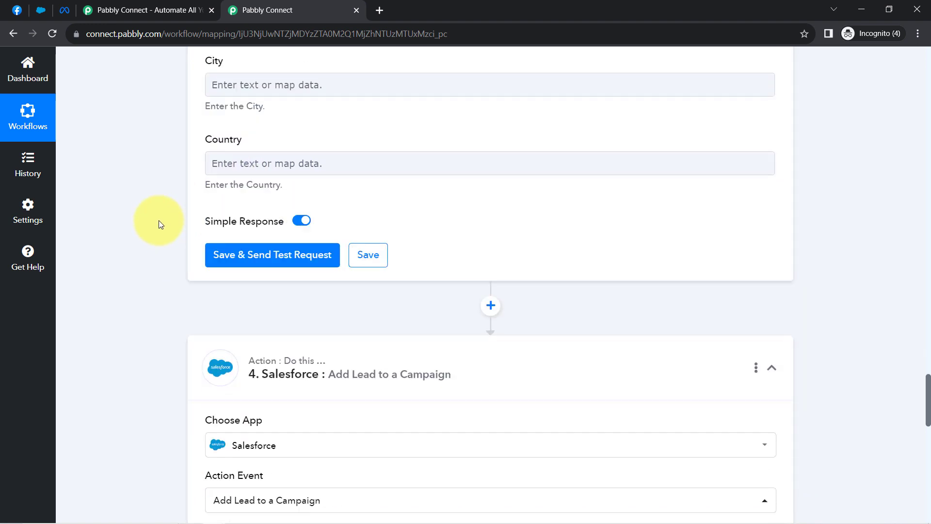
pyautogui.click(266, 191)
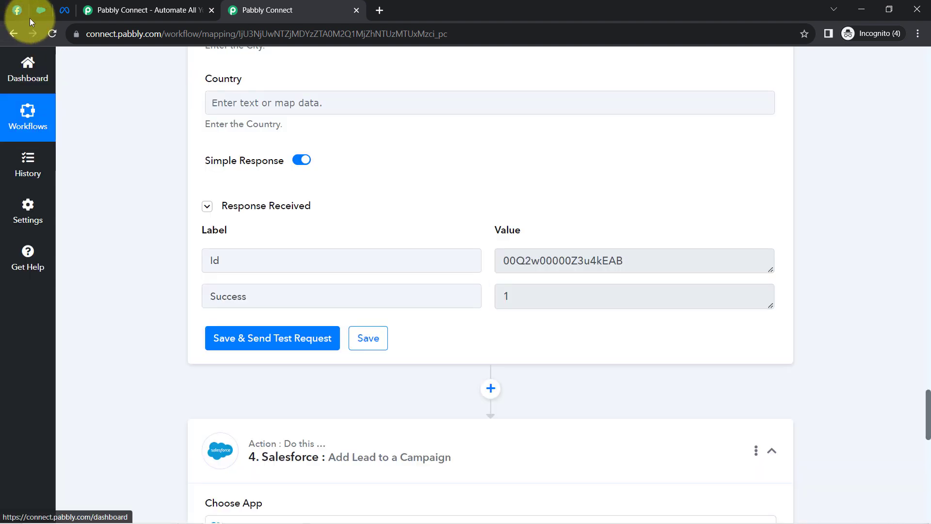
# Open the newest lead in Salesforce, check its name, email, status and rating, and return to the Pabbly Connect workflow
pyautogui.click(40, 10)
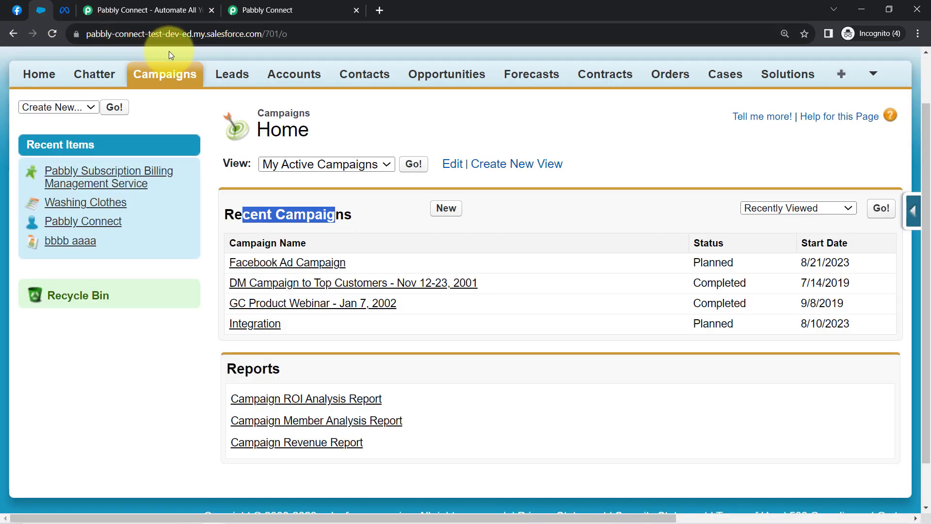
pyautogui.click(216, 79)
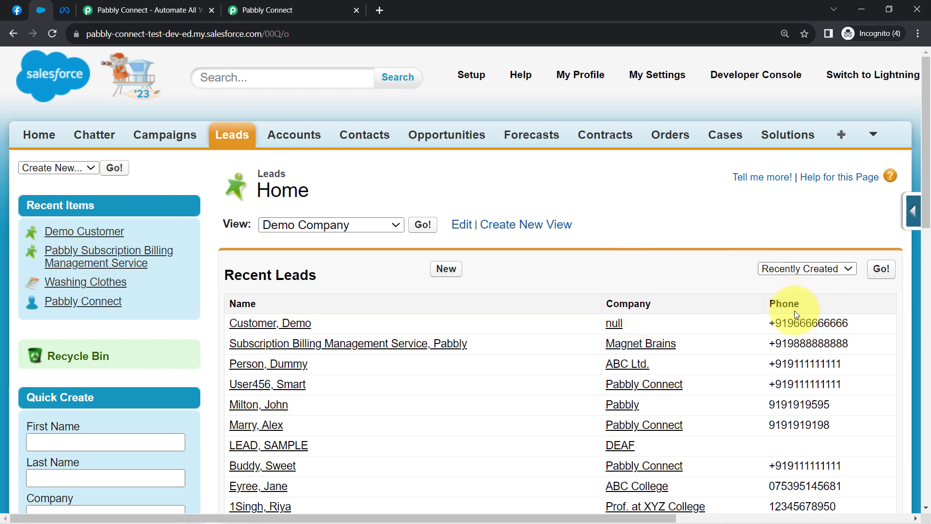
pyautogui.click(300, 324)
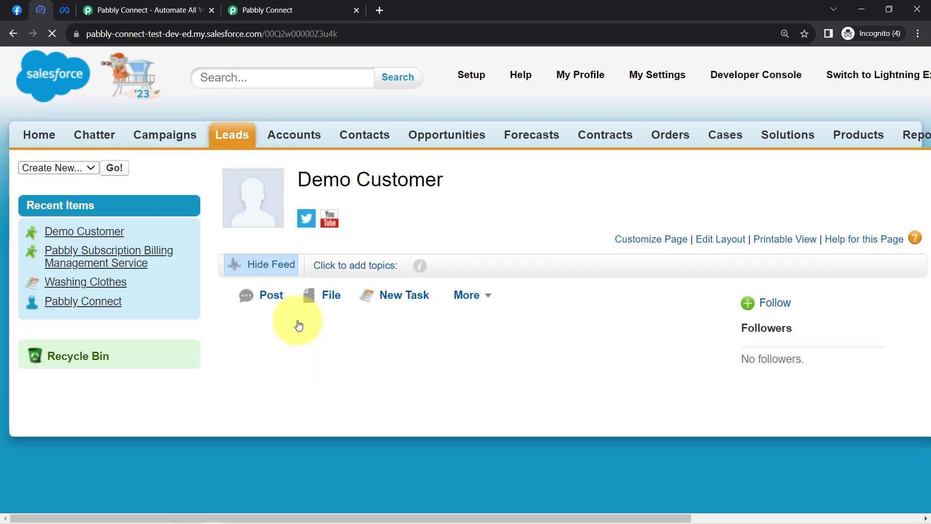
pyautogui.scroll(-3, 585, 266)
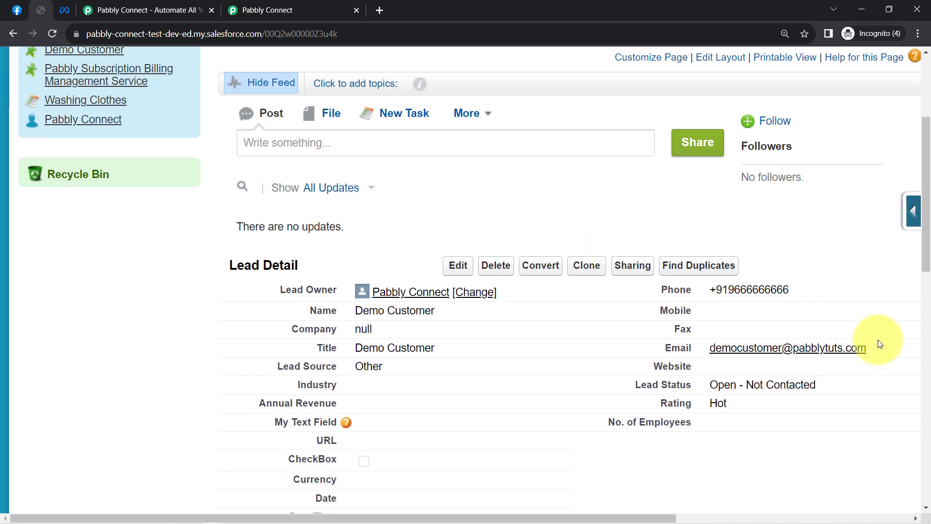
pyautogui.moveTo(863, 348); pyautogui.dragTo(693, 354)
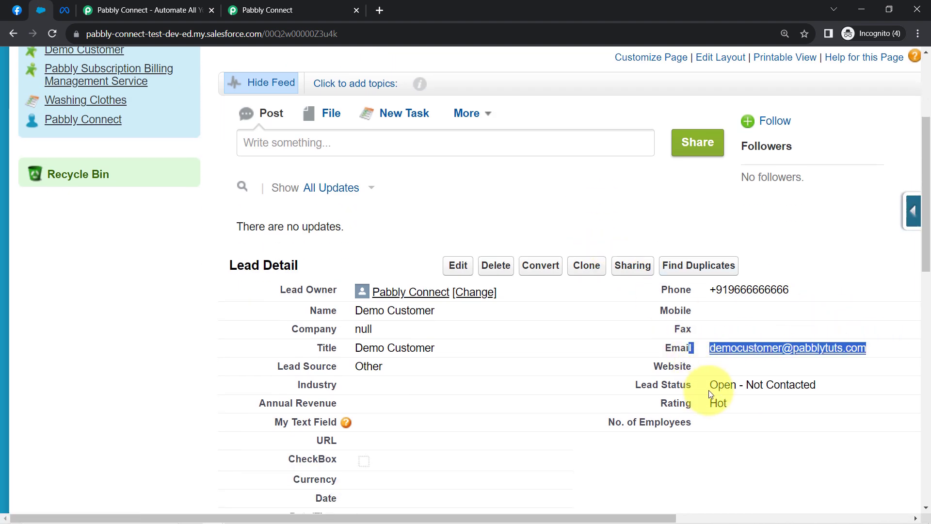
pyautogui.moveTo(710, 389); pyautogui.dragTo(794, 392)
pyautogui.moveTo(729, 407); pyautogui.dragTo(718, 406)
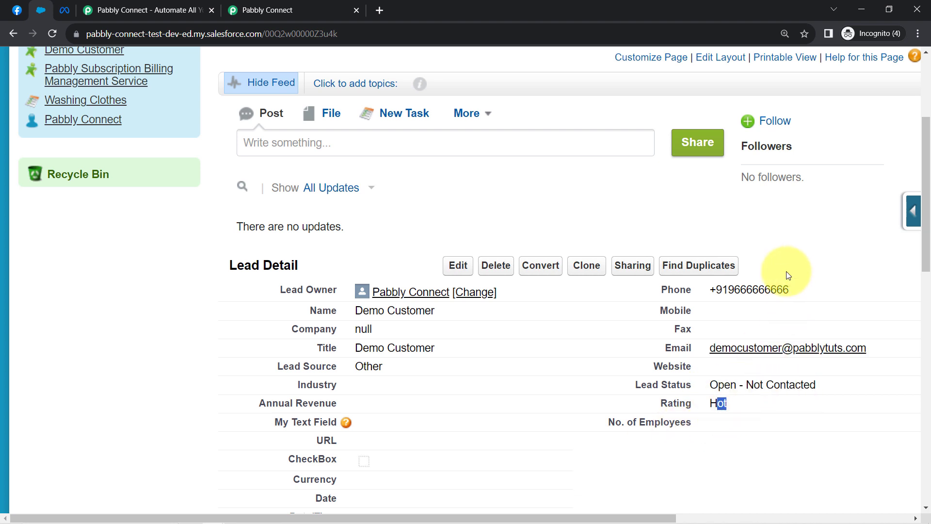
pyautogui.doubleClick(359, 313)
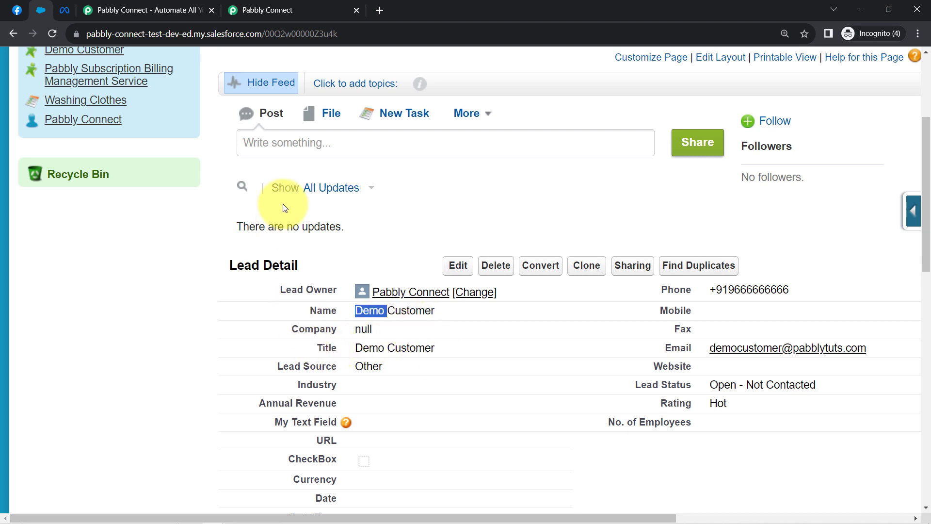
pyautogui.click(306, 6)
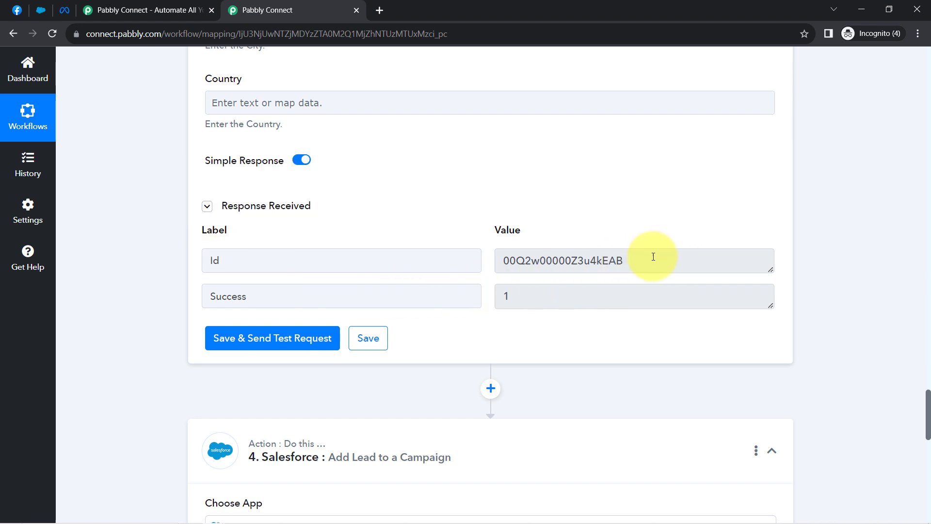
pyautogui.moveTo(653, 256); pyautogui.dragTo(486, 258)
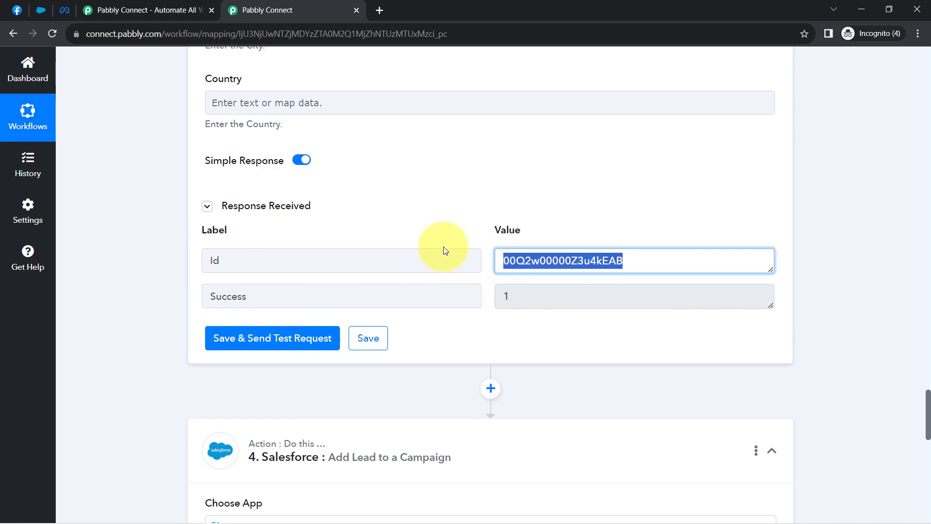
pyautogui.scroll(-13, 337, 291)
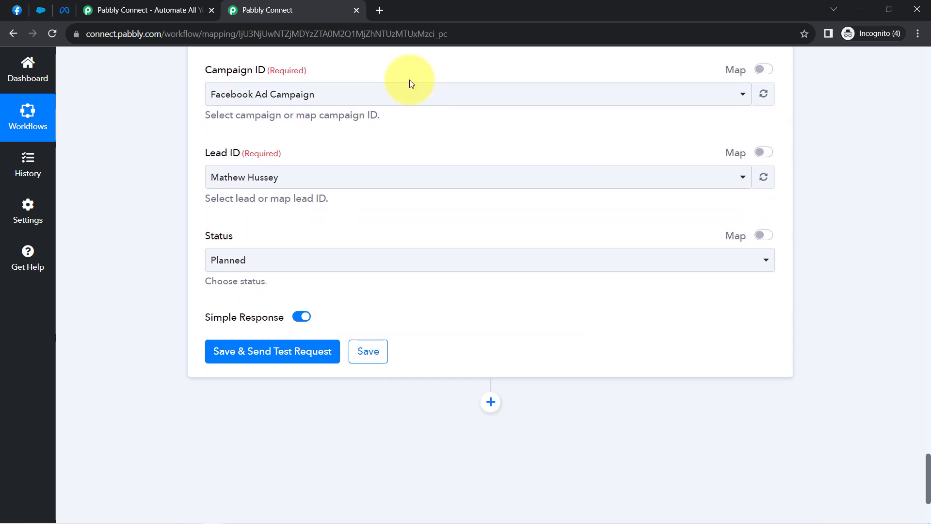
pyautogui.click(268, 173)
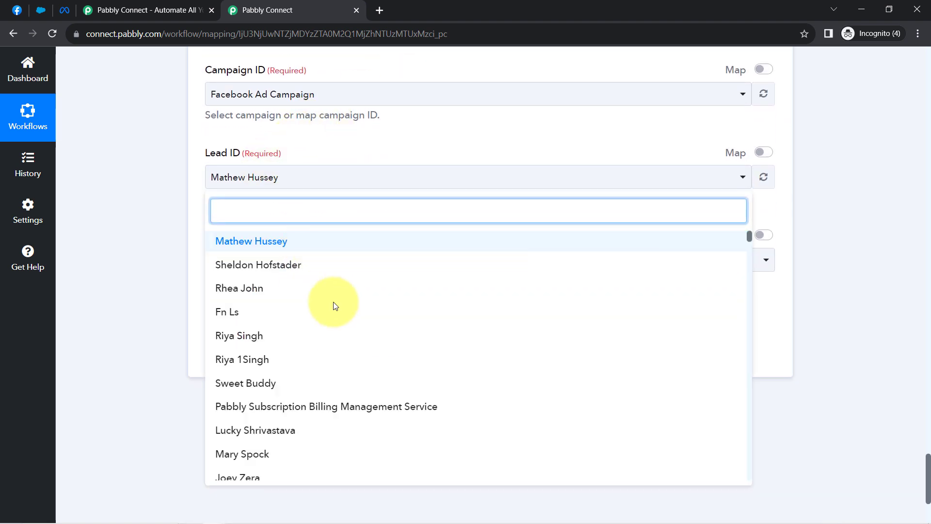
pyautogui.click(764, 152)
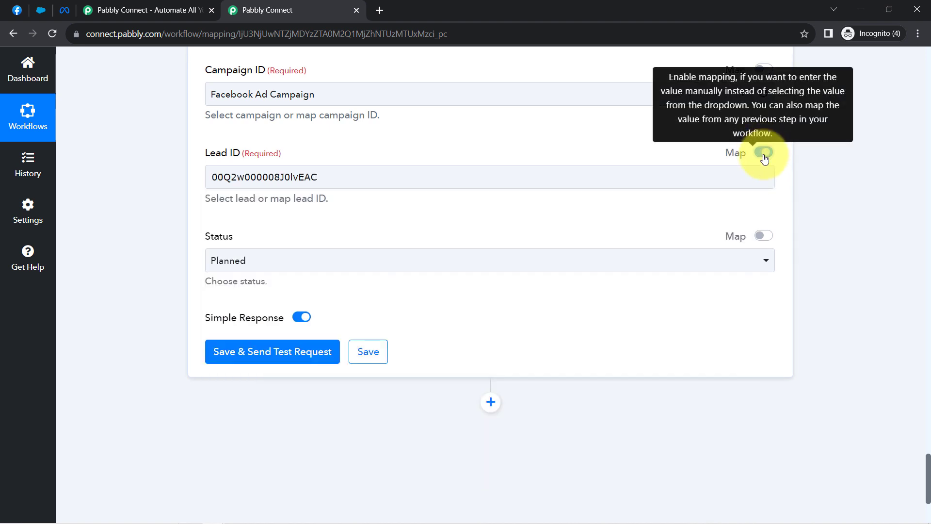
pyautogui.doubleClick(226, 178)
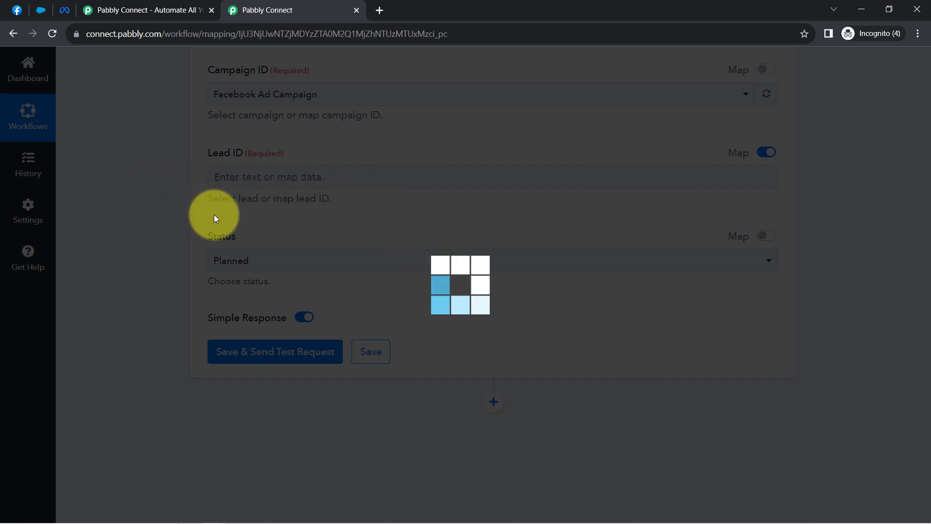
pyautogui.scroll(3, 231, 153)
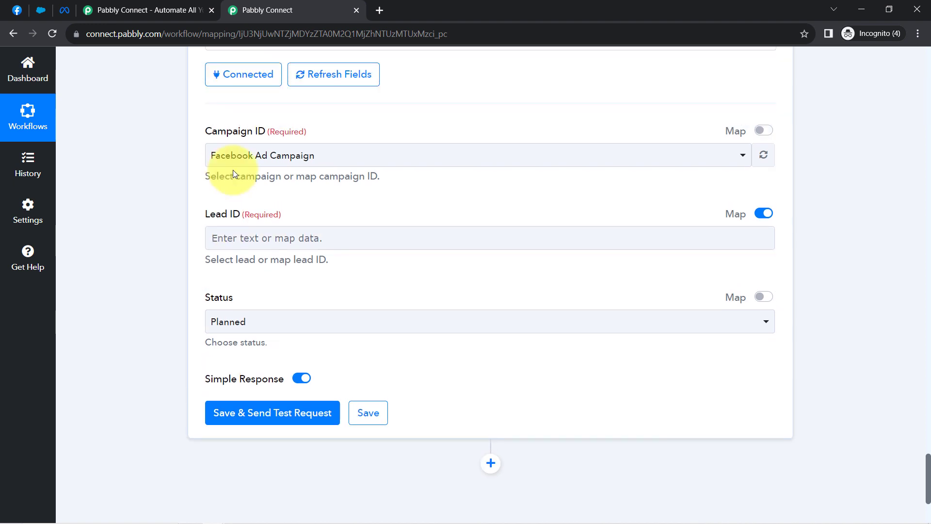
# Refresh the Add Lead to a Campaign fields and map Lead ID to the Id returned by the Salesforce Create Lead step
pyautogui.click(338, 195)
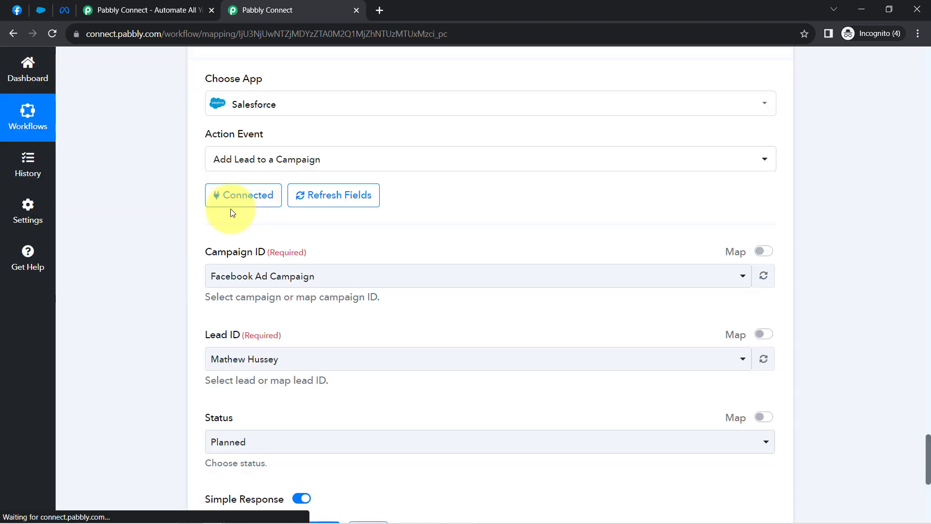
pyautogui.scroll(-3, 203, 296)
pyautogui.scroll(-1, 189, 306)
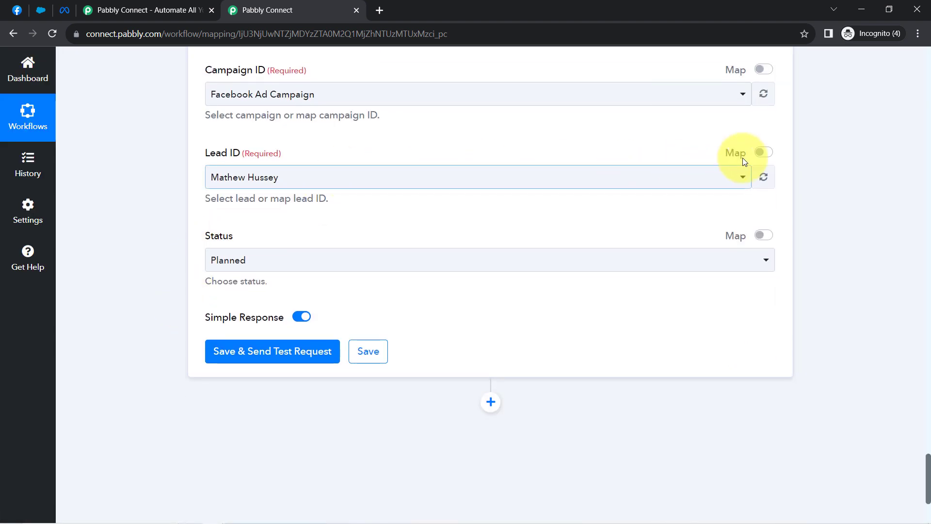
pyautogui.click(763, 154)
pyautogui.click(342, 174)
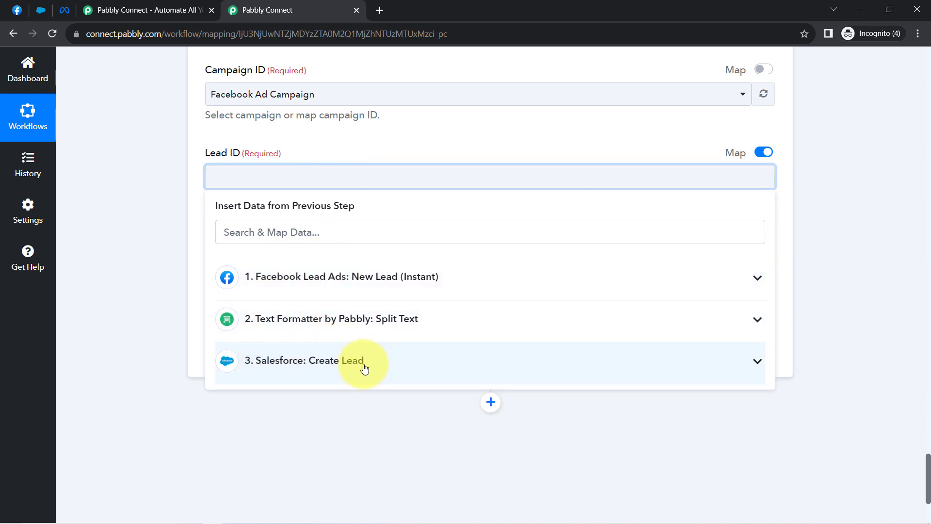
pyautogui.click(313, 360)
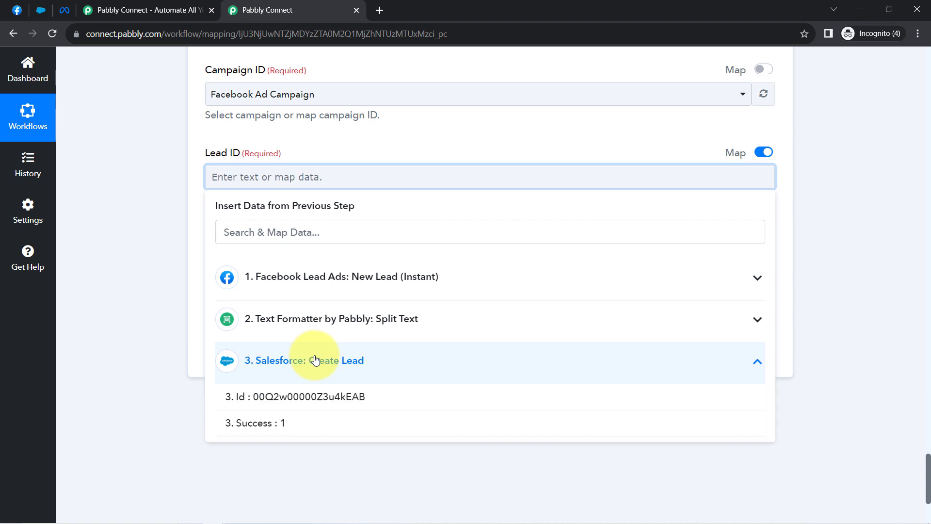
pyautogui.click(330, 400)
pyautogui.click(154, 219)
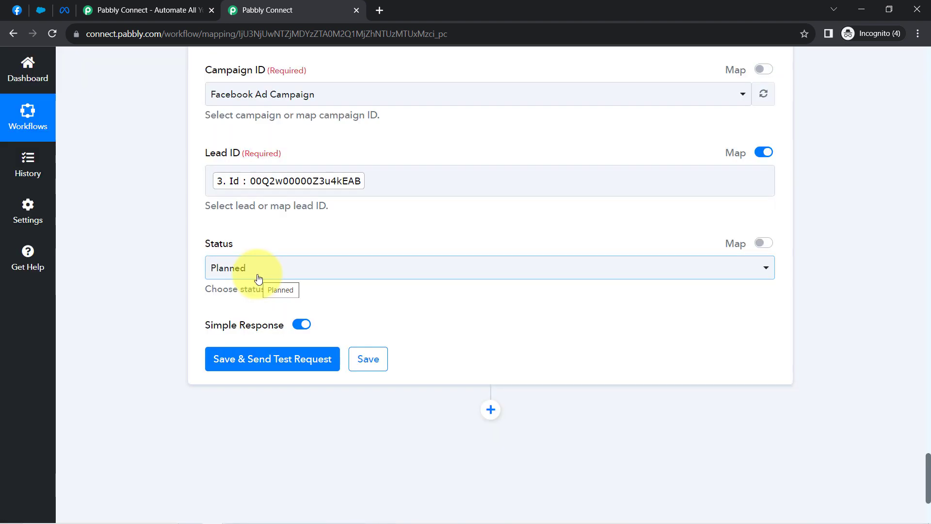
# Keep the campaign member Status at Planned, then save the Add Lead to a Campaign action and send its test request
pyautogui.click(228, 268)
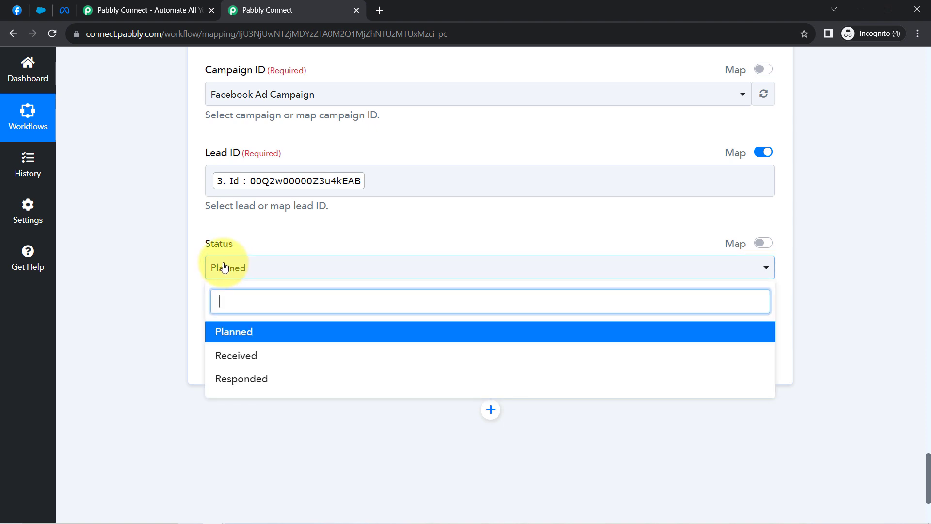
pyautogui.click(161, 292)
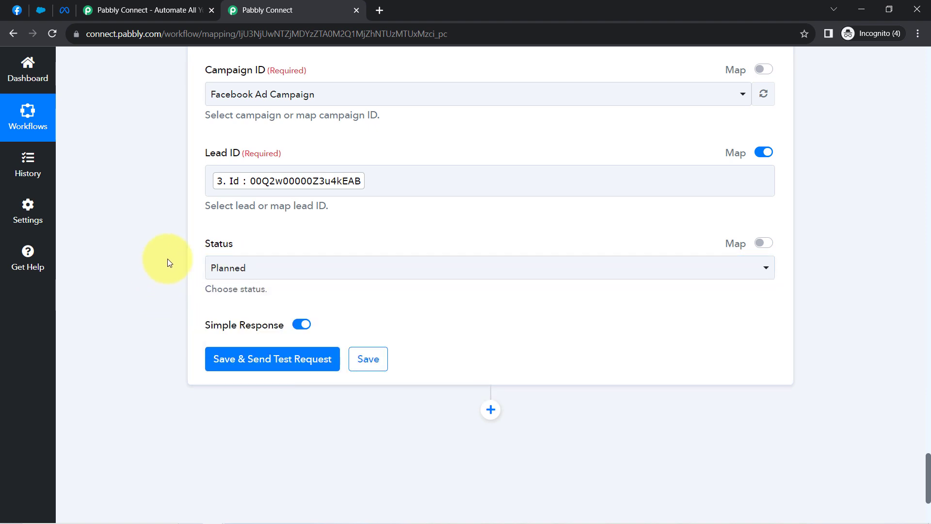
pyautogui.scroll(-1, 187, 251)
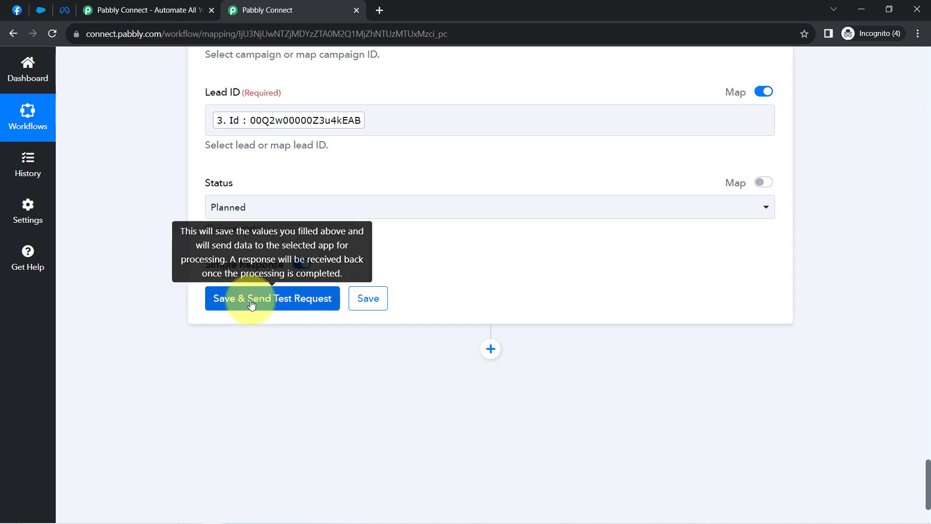
pyautogui.click(251, 303)
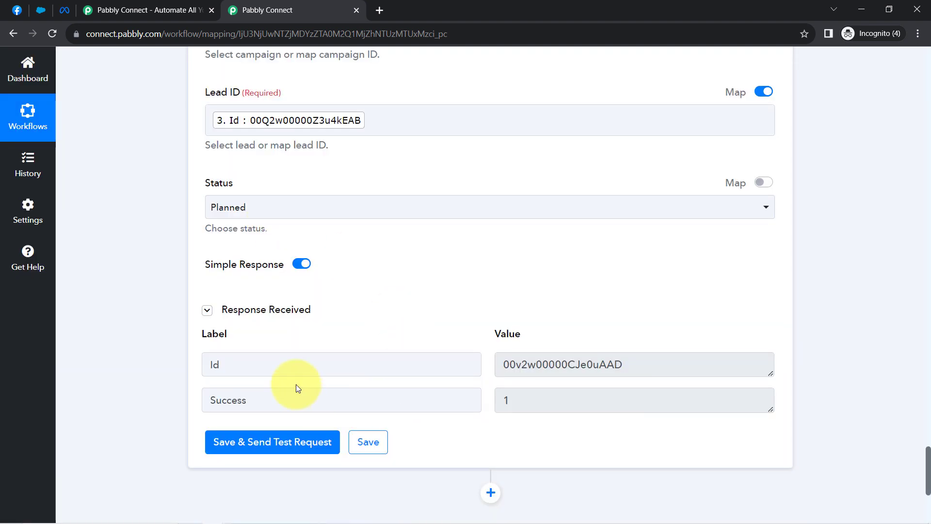
pyautogui.click(274, 312)
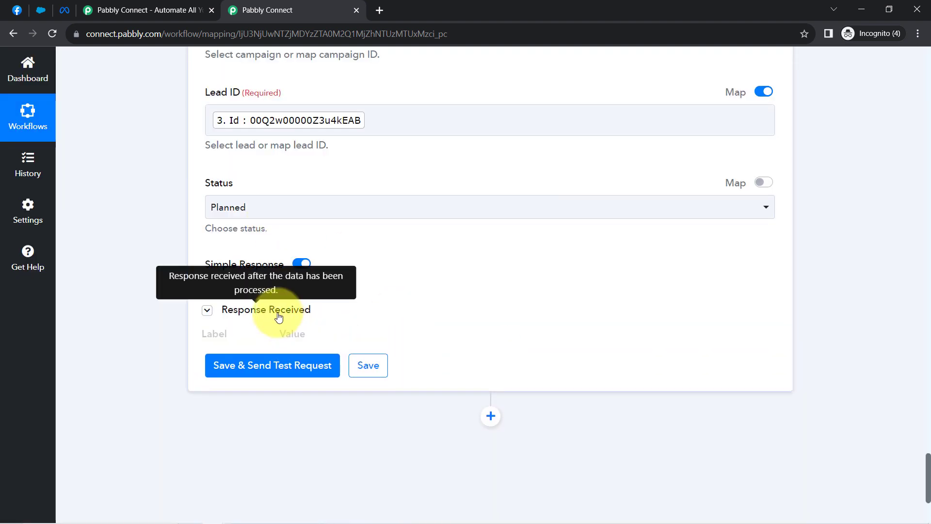
pyautogui.click(274, 311)
# Switch to Salesforce, open the Facebook Ad Campaign record and check its Leads in Campaign figure
pyautogui.click(40, 10)
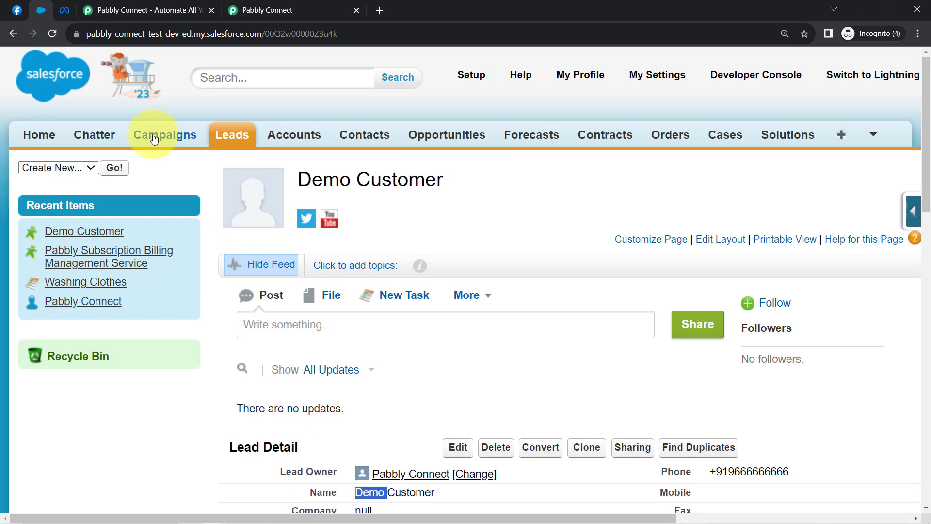
pyautogui.click(154, 139)
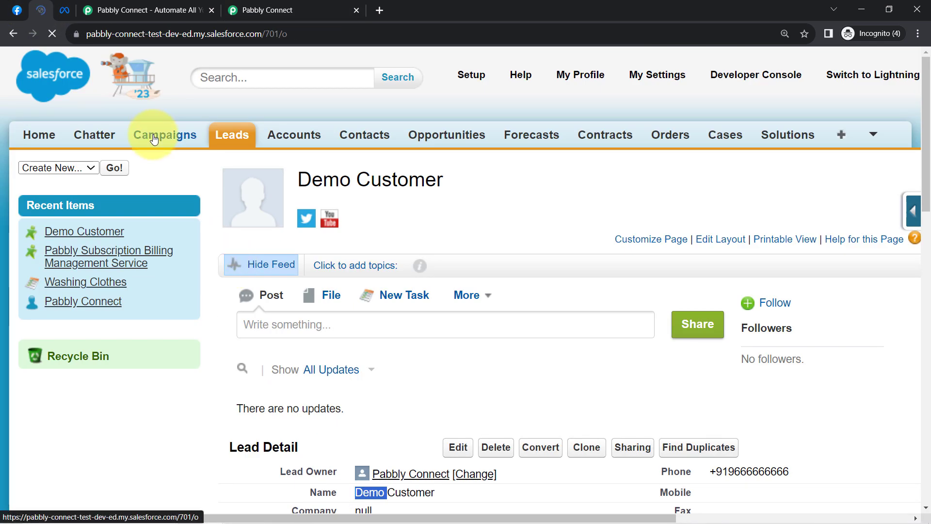
pyautogui.click(257, 329)
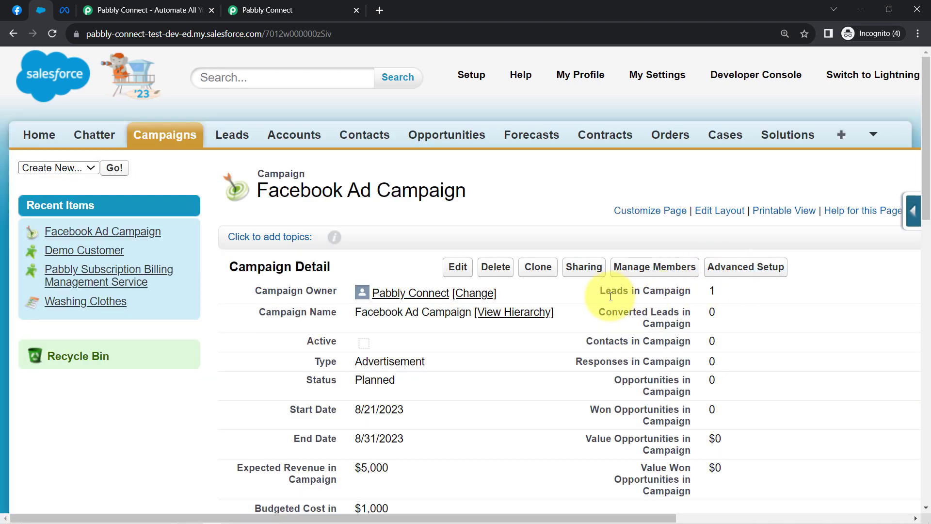
pyautogui.moveTo(611, 296); pyautogui.dragTo(677, 300)
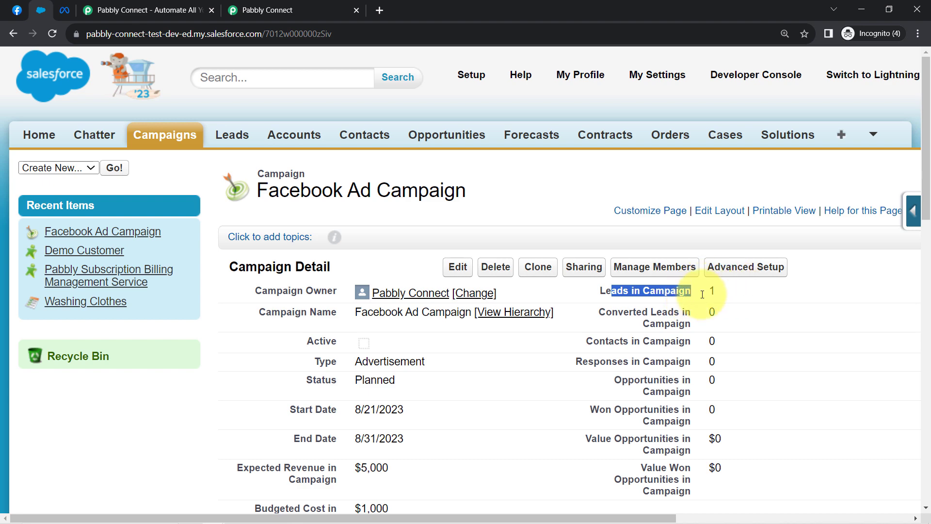
# Find the Campaign Members list of the Facebook Ad Campaign and open the listed lead to check its member details
pyautogui.scroll(-6, 449, 329)
pyautogui.scroll(-4, 454, 317)
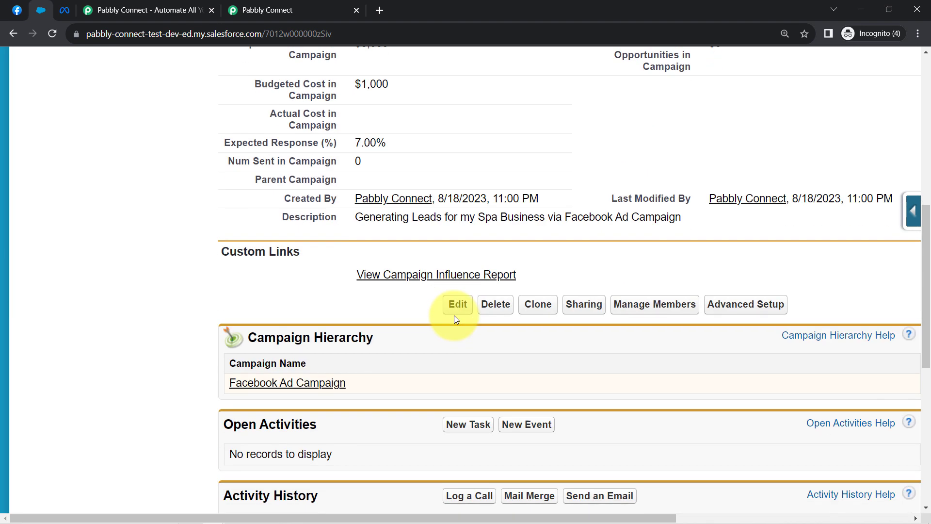
pyautogui.scroll(-4, 453, 317)
pyautogui.scroll(-3, 451, 325)
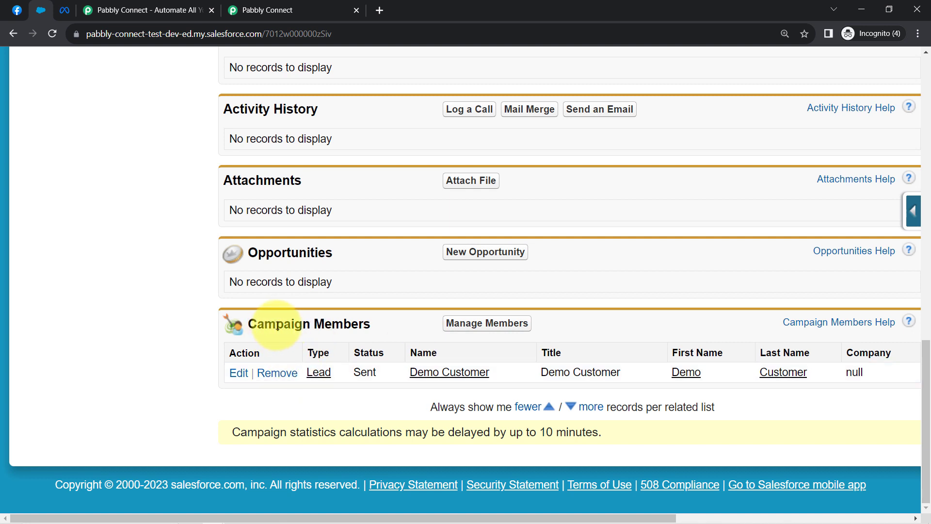
pyautogui.moveTo(276, 326); pyautogui.dragTo(370, 325)
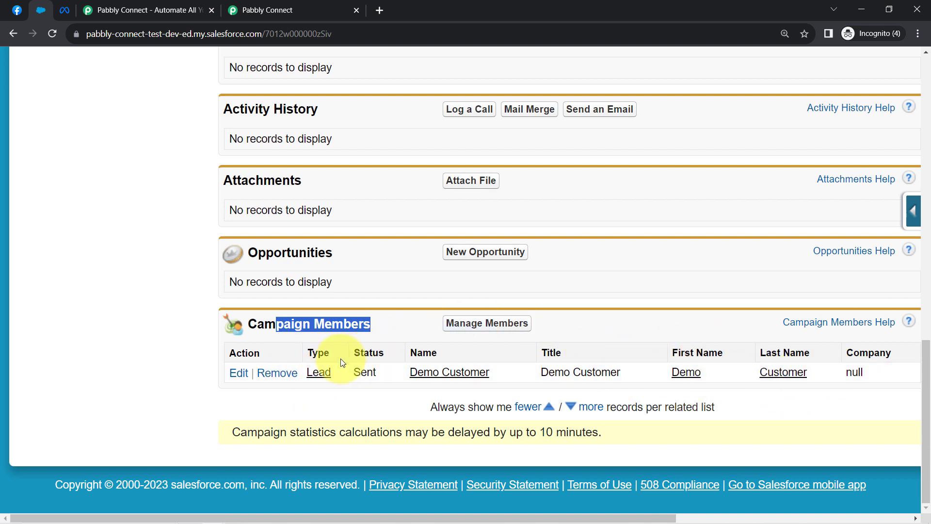
pyautogui.click(426, 373)
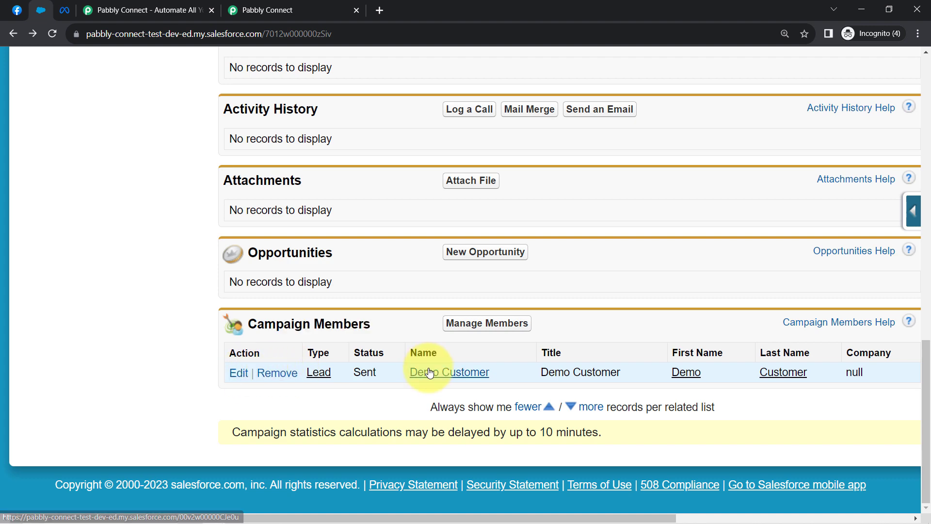
pyautogui.scroll(-1, 455, 284)
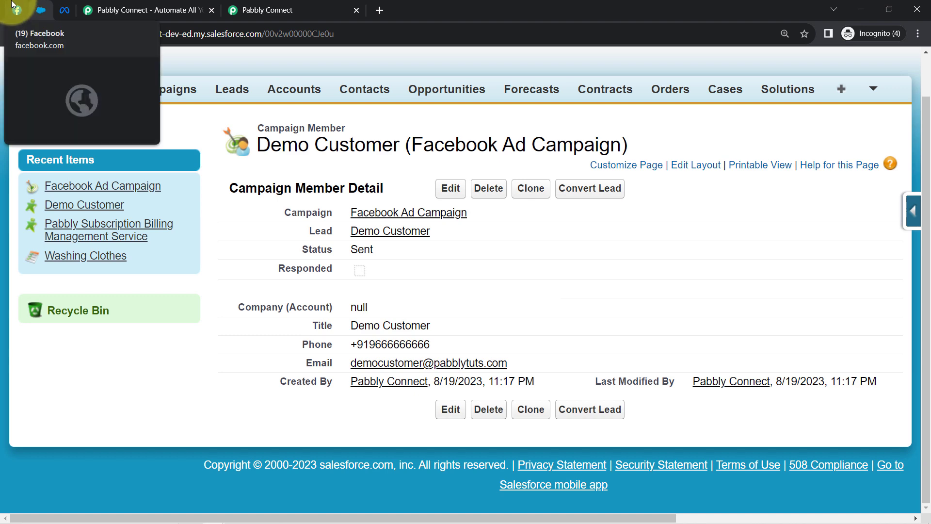
# Return to the Pabbly Connect workflow and collapse the Facebook Lead Ads trigger, the Split Text step and both Salesforce steps
pyautogui.click(271, 9)
pyautogui.scroll(15, 281, 241)
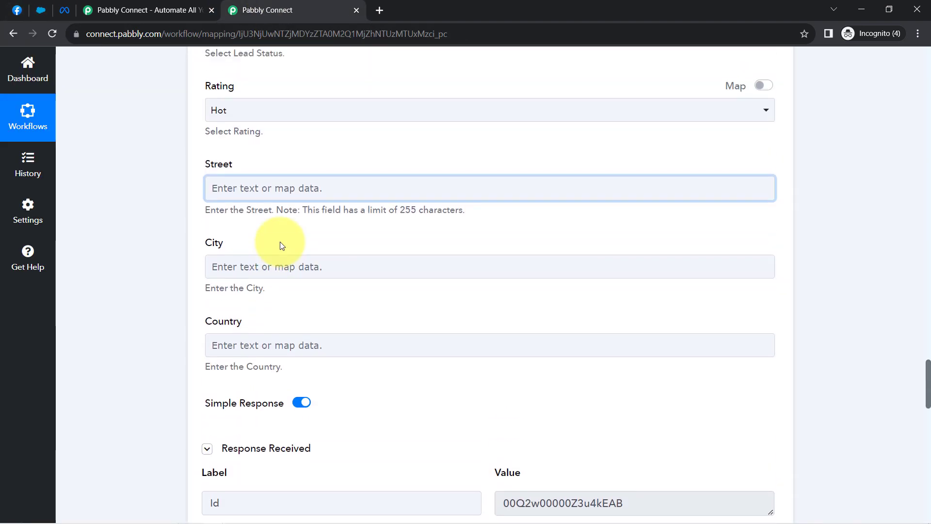
pyautogui.scroll(15, 282, 245)
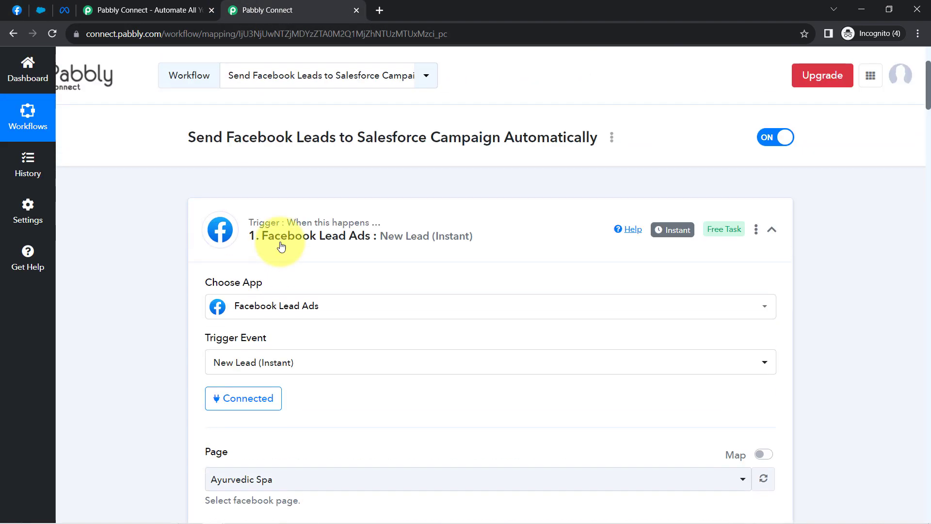
pyautogui.click(291, 241)
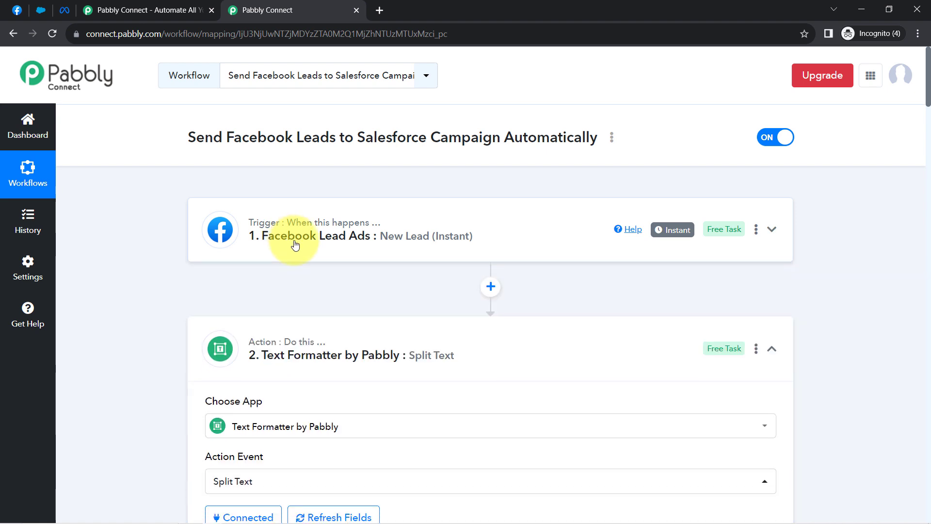
pyautogui.click(301, 336)
pyautogui.scroll(-3, 353, 322)
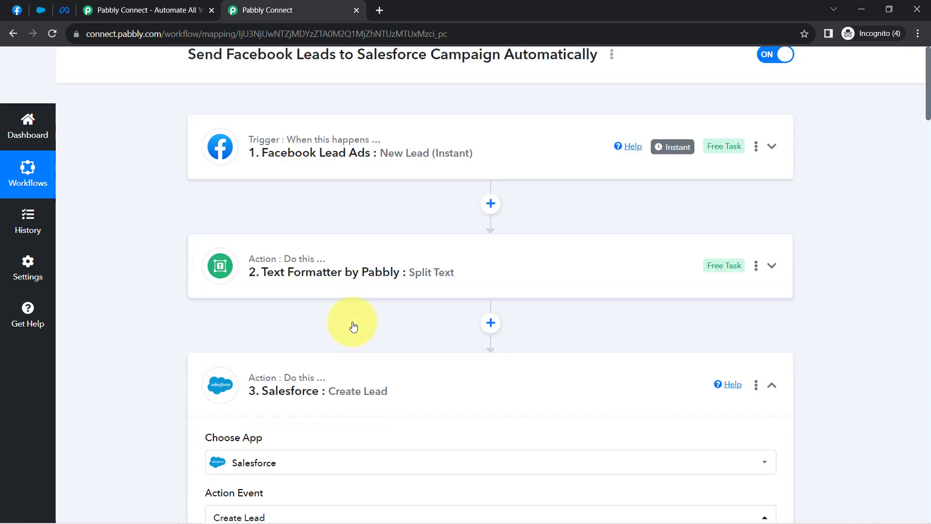
pyautogui.click(280, 348)
pyautogui.scroll(-5, 312, 304)
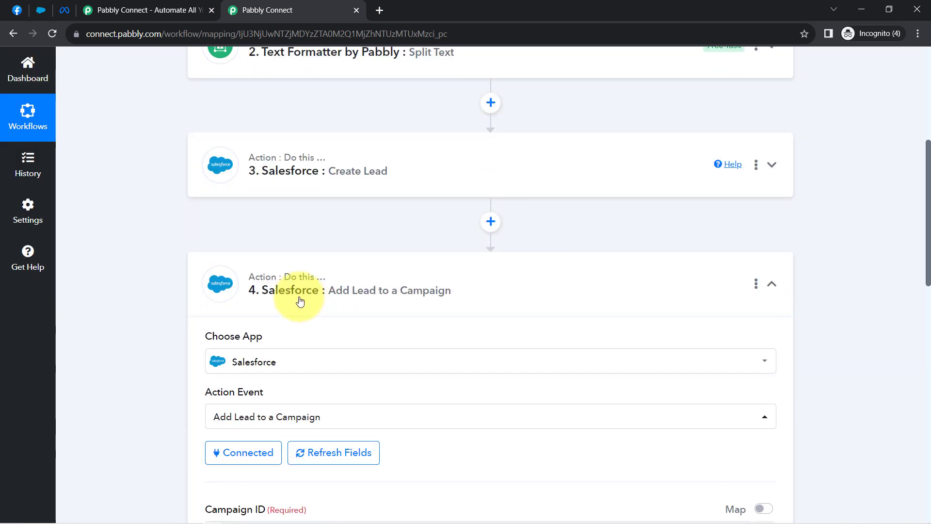
pyautogui.click(297, 301)
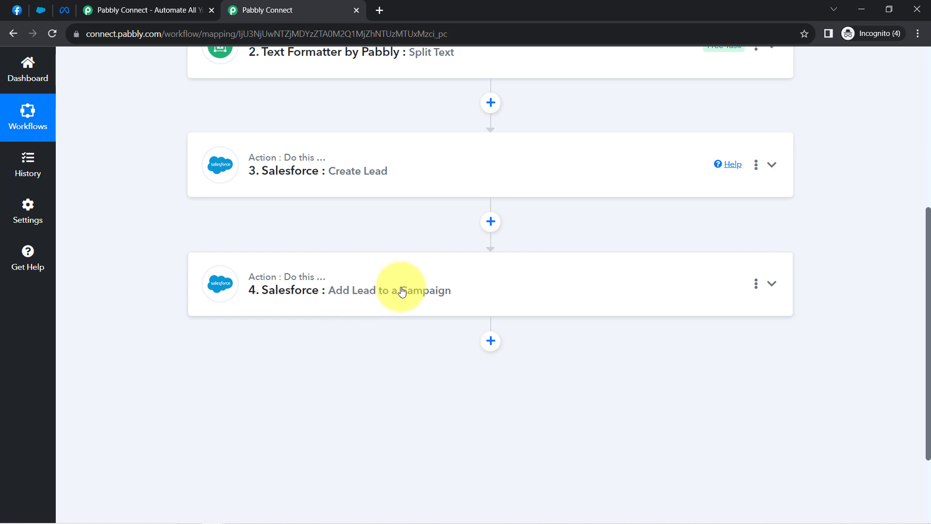
# Review the collapsed workflow from the Facebook Lead Ads trigger through the Add Lead to a Campaign action
pyautogui.scroll(2, 385, 286)
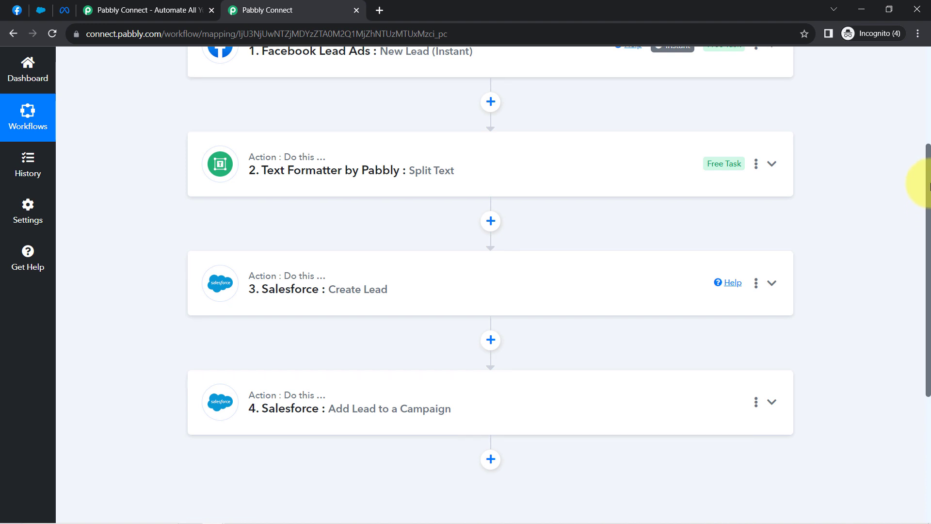
pyautogui.scroll(4, 922, 183)
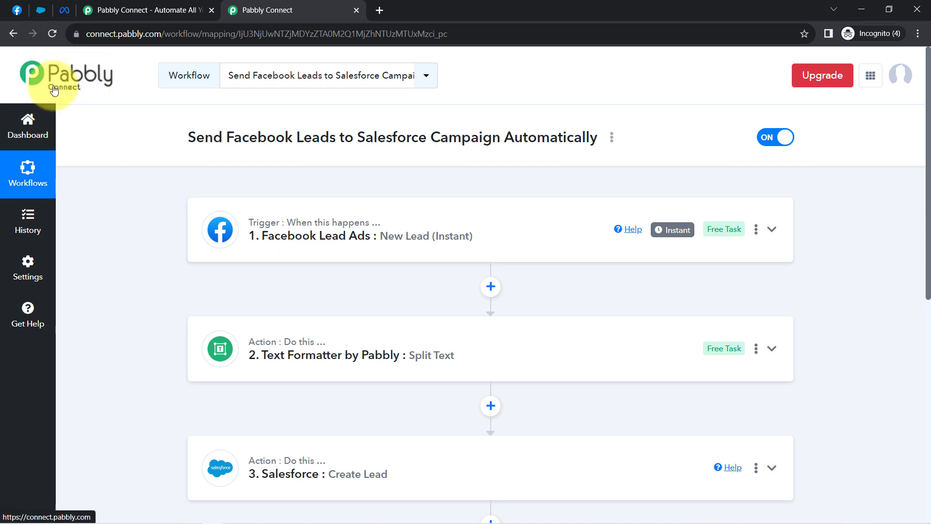
pyautogui.scroll(-3, 368, 310)
pyautogui.scroll(3, 368, 310)
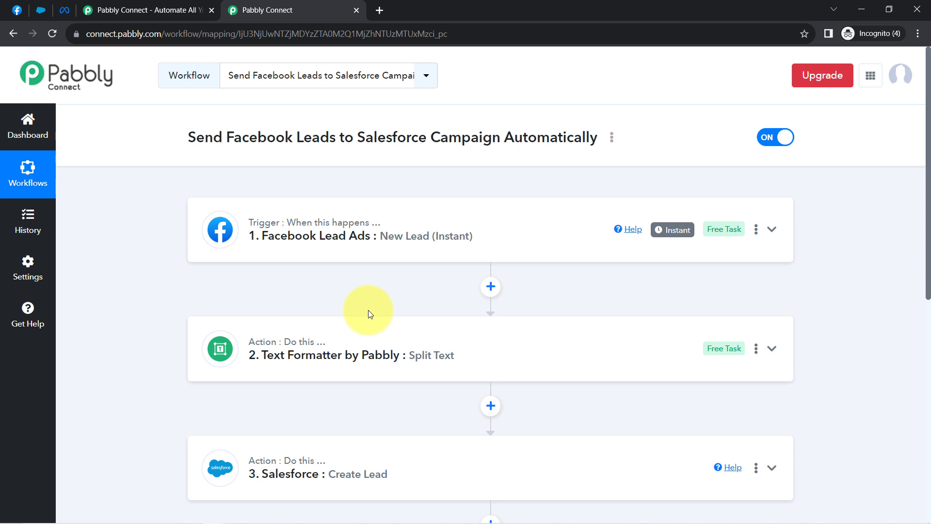
pyautogui.scroll(-3, 368, 320)
pyautogui.scroll(2, 370, 339)
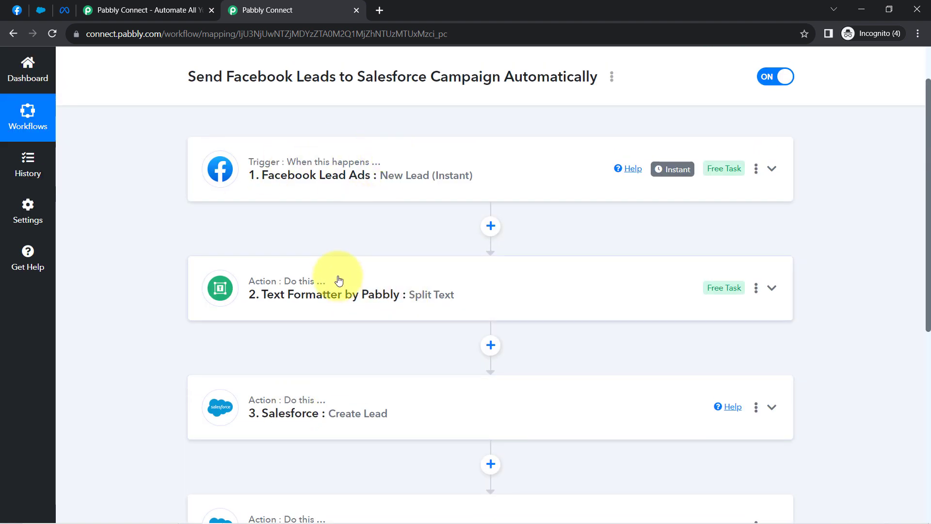
pyautogui.scroll(-3, 344, 301)
pyautogui.scroll(4, 354, 320)
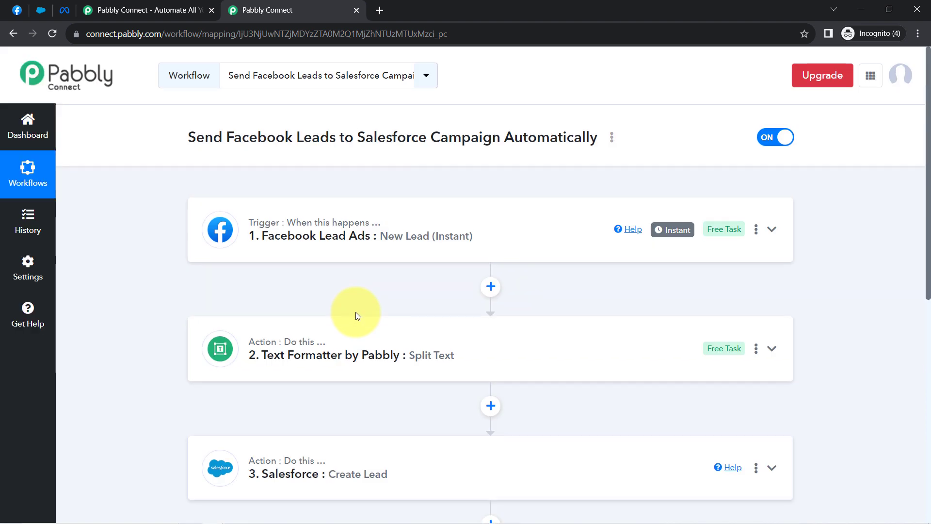
# Copy the share link of the Send Facebook Leads to Salesforce Campaign Automatically workflow and close the sharing dialog
pyautogui.click(612, 137)
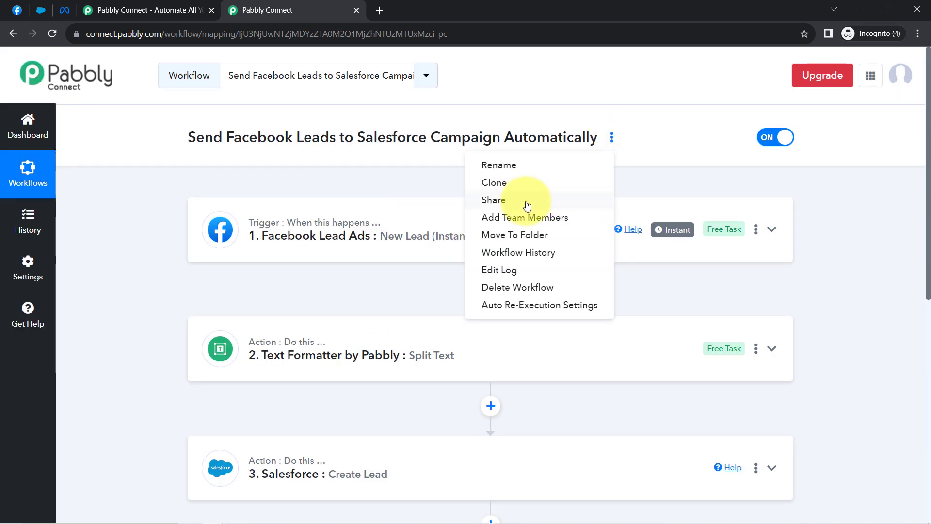
pyautogui.click(494, 200)
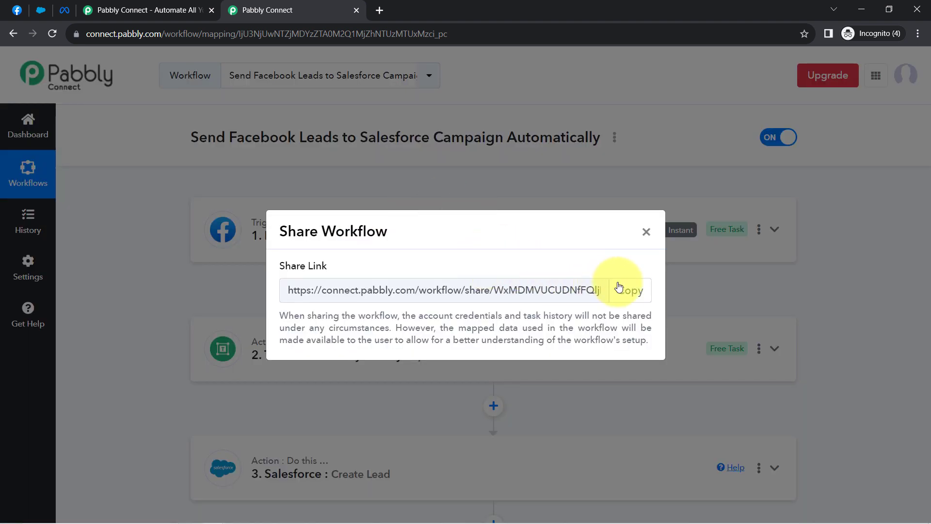
pyautogui.click(625, 290)
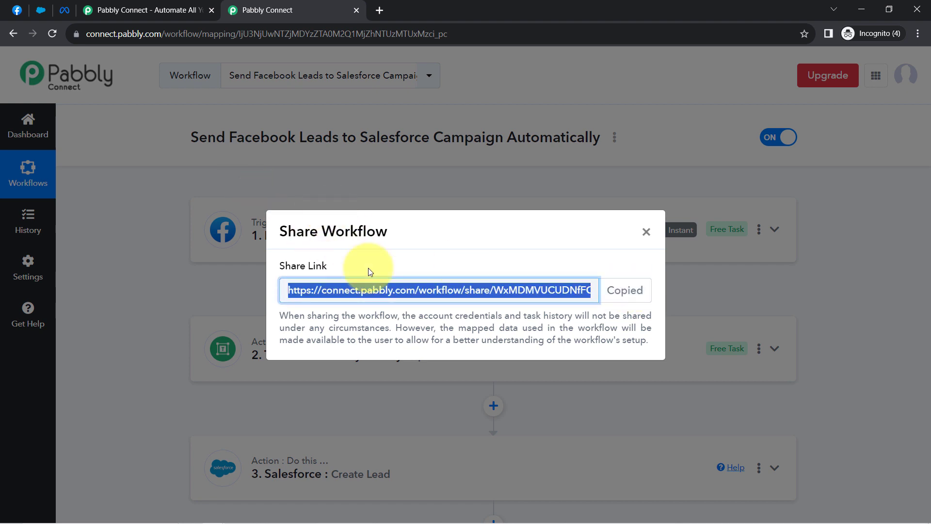
pyautogui.click(647, 233)
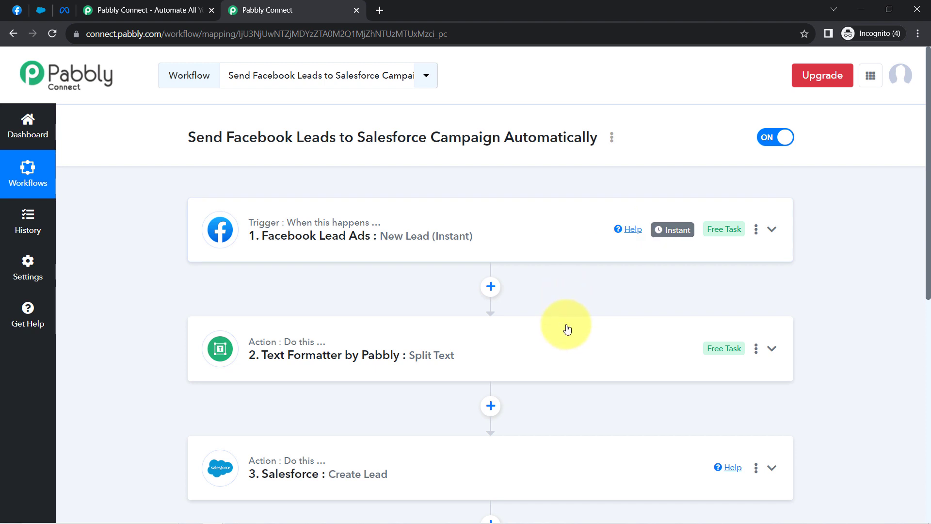